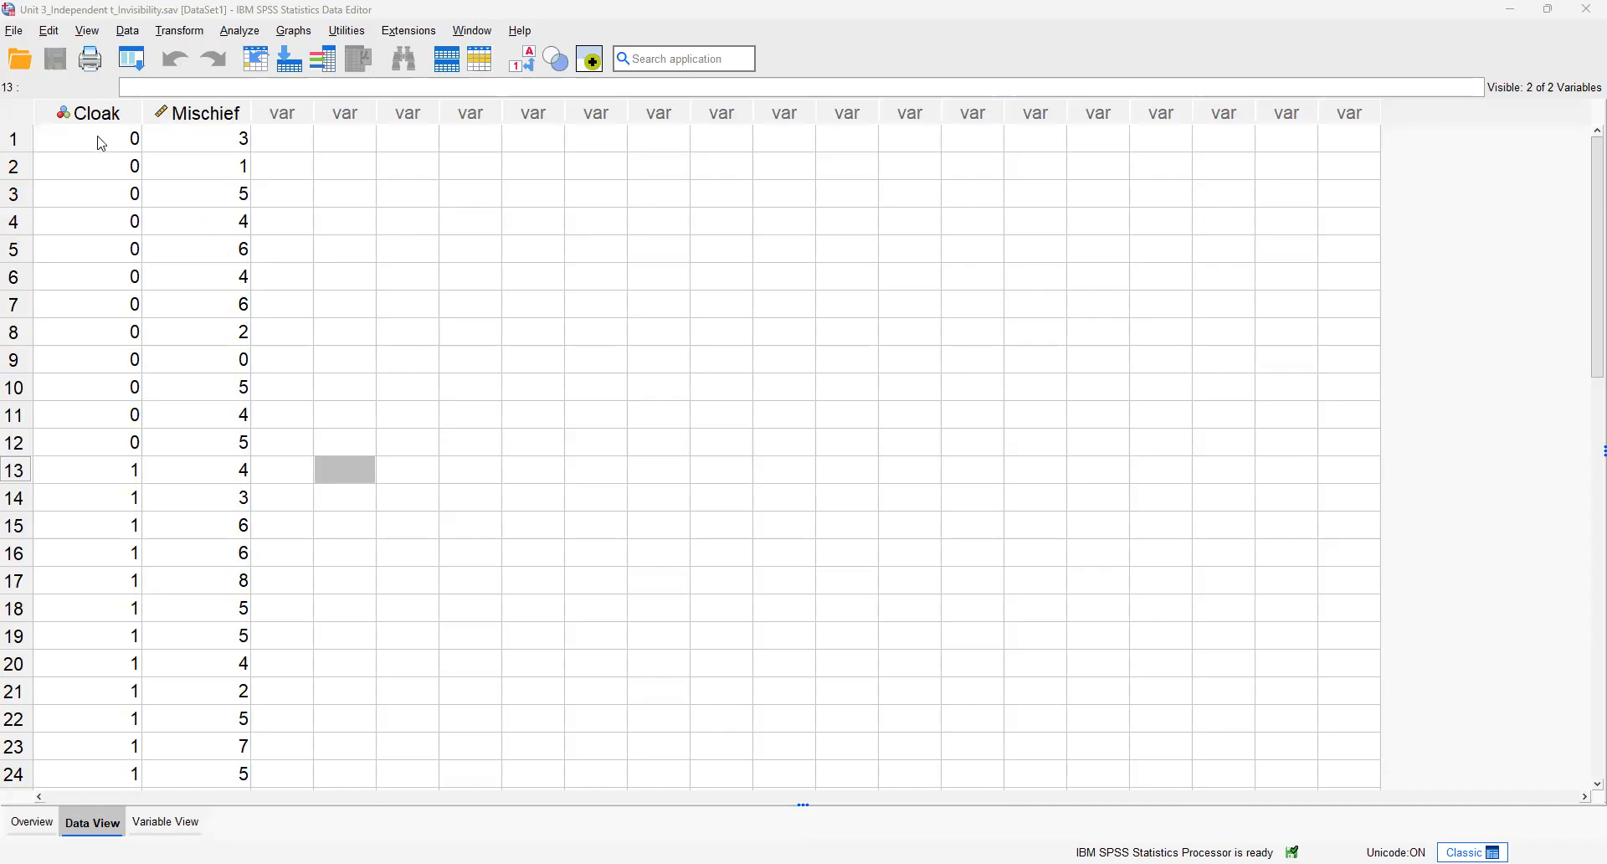
Step: Examine the data in the Cloak and Mischief columns of the dataset
{"action": "left_click", "coordinate": [97, 141]}
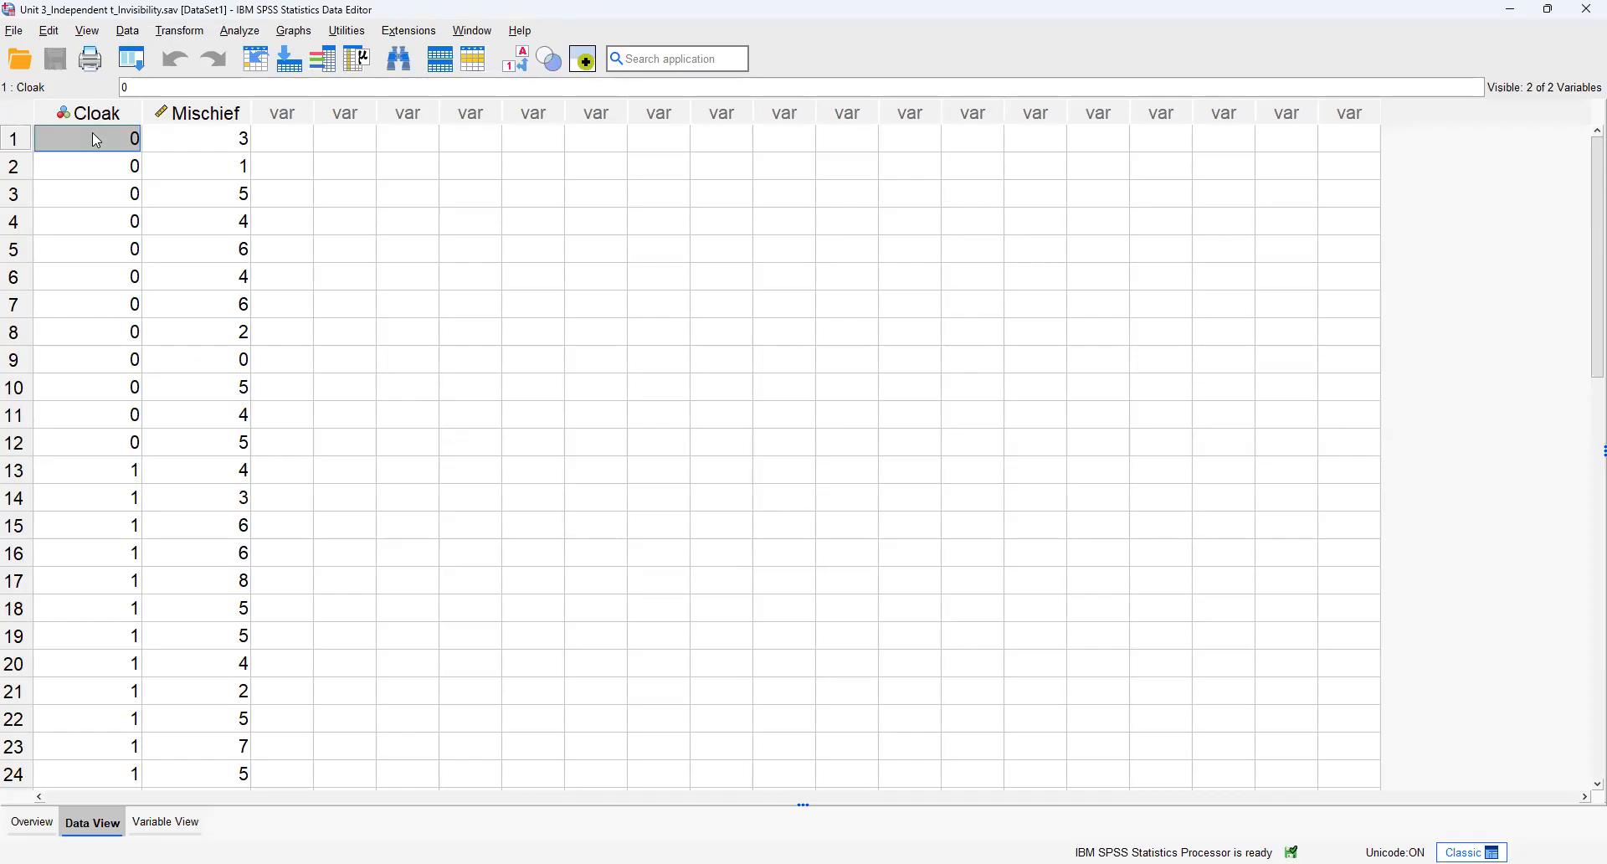
{"action": "left_click", "coordinate": [101, 118]}
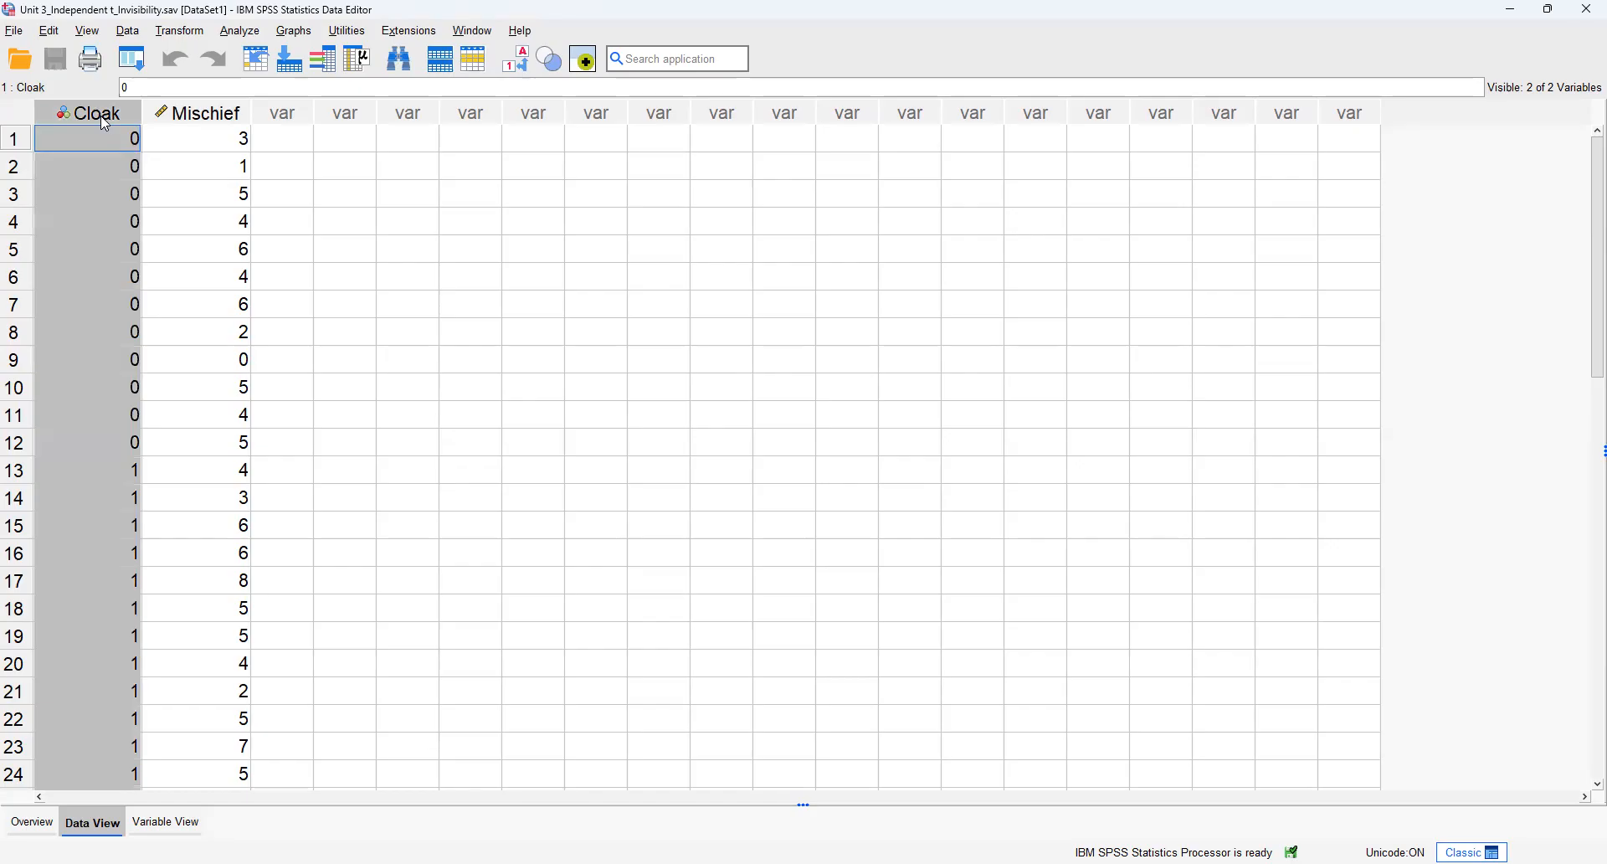
{"action": "left_click", "coordinate": [198, 118]}
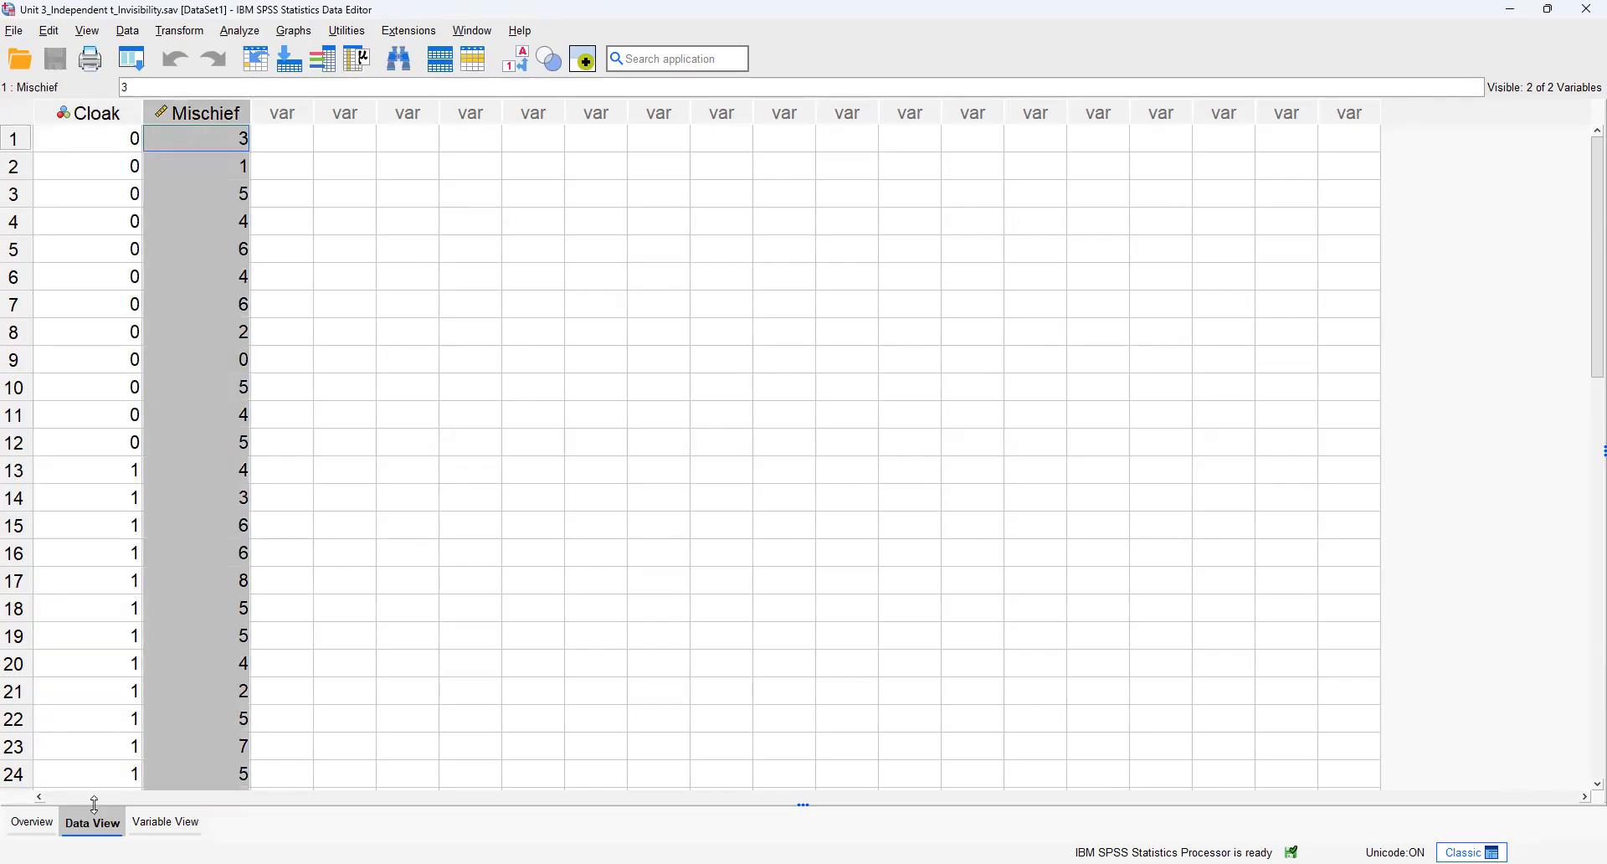
Step: Widen the Values column in the variable definitions and inspect the value labels of the Cloak variable
{"action": "left_click", "coordinate": [159, 824]}
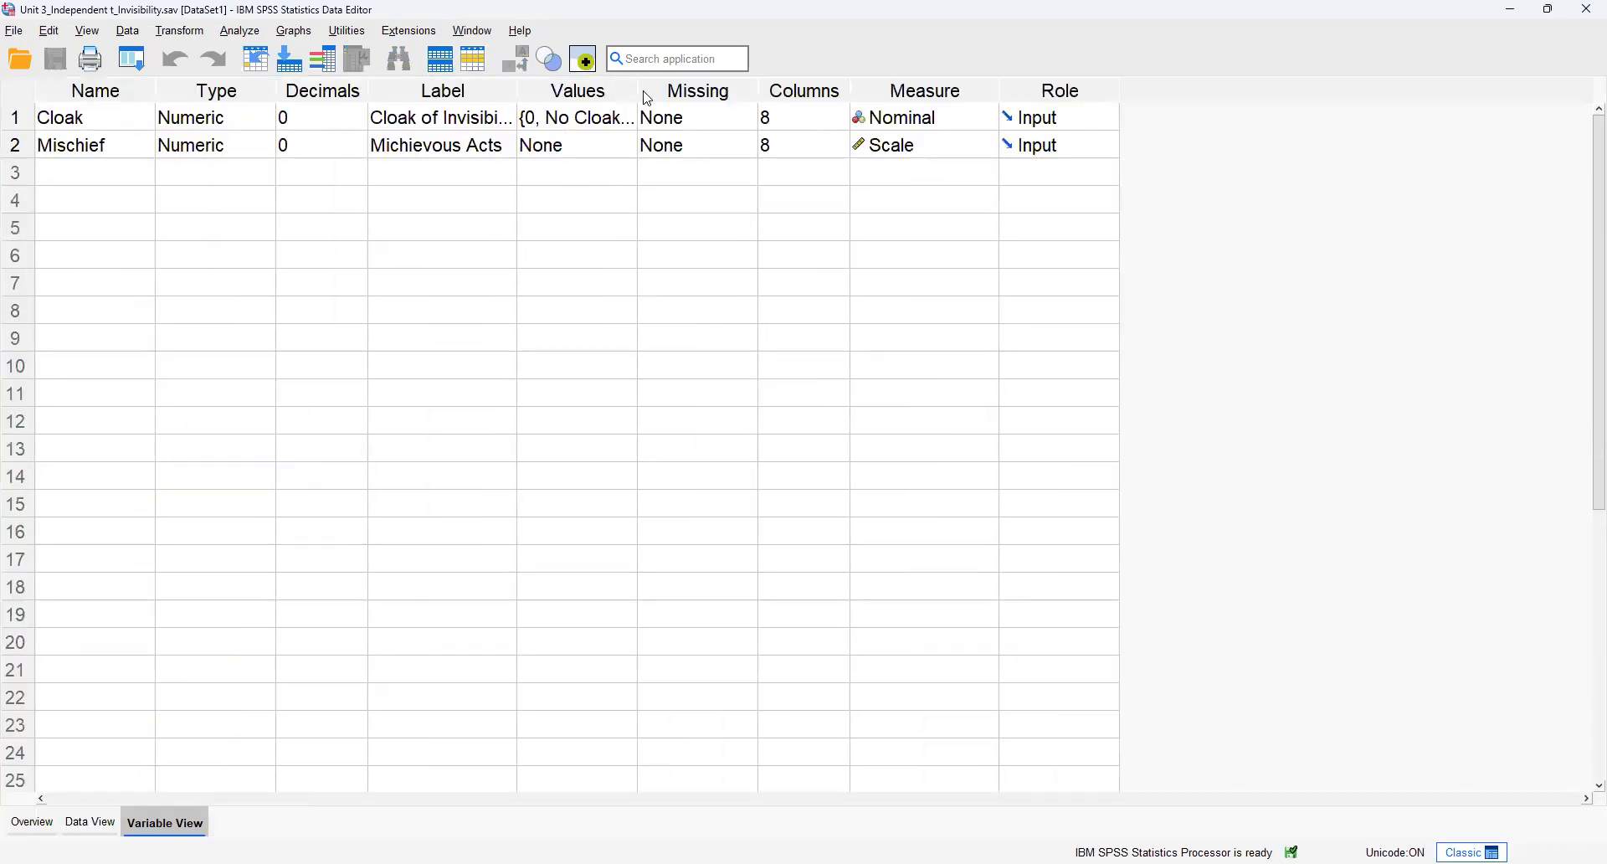
{"action": "left_click_drag", "start_coordinate": [639, 91], "coordinate": [742, 97]}
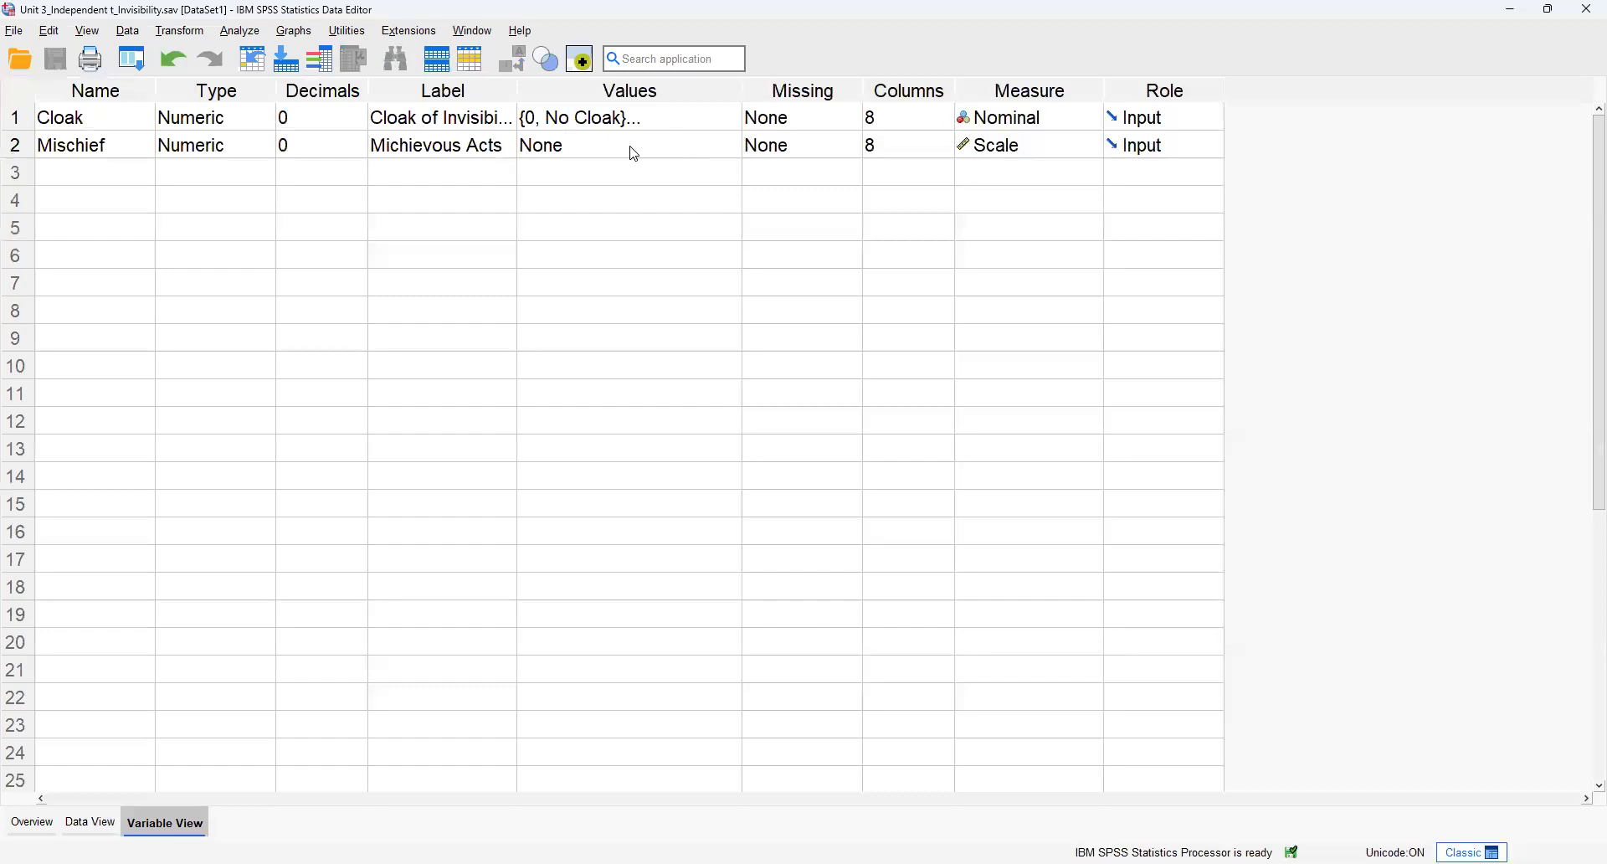
{"action": "left_click", "coordinate": [576, 127]}
{"action": "left_click", "coordinate": [728, 117]}
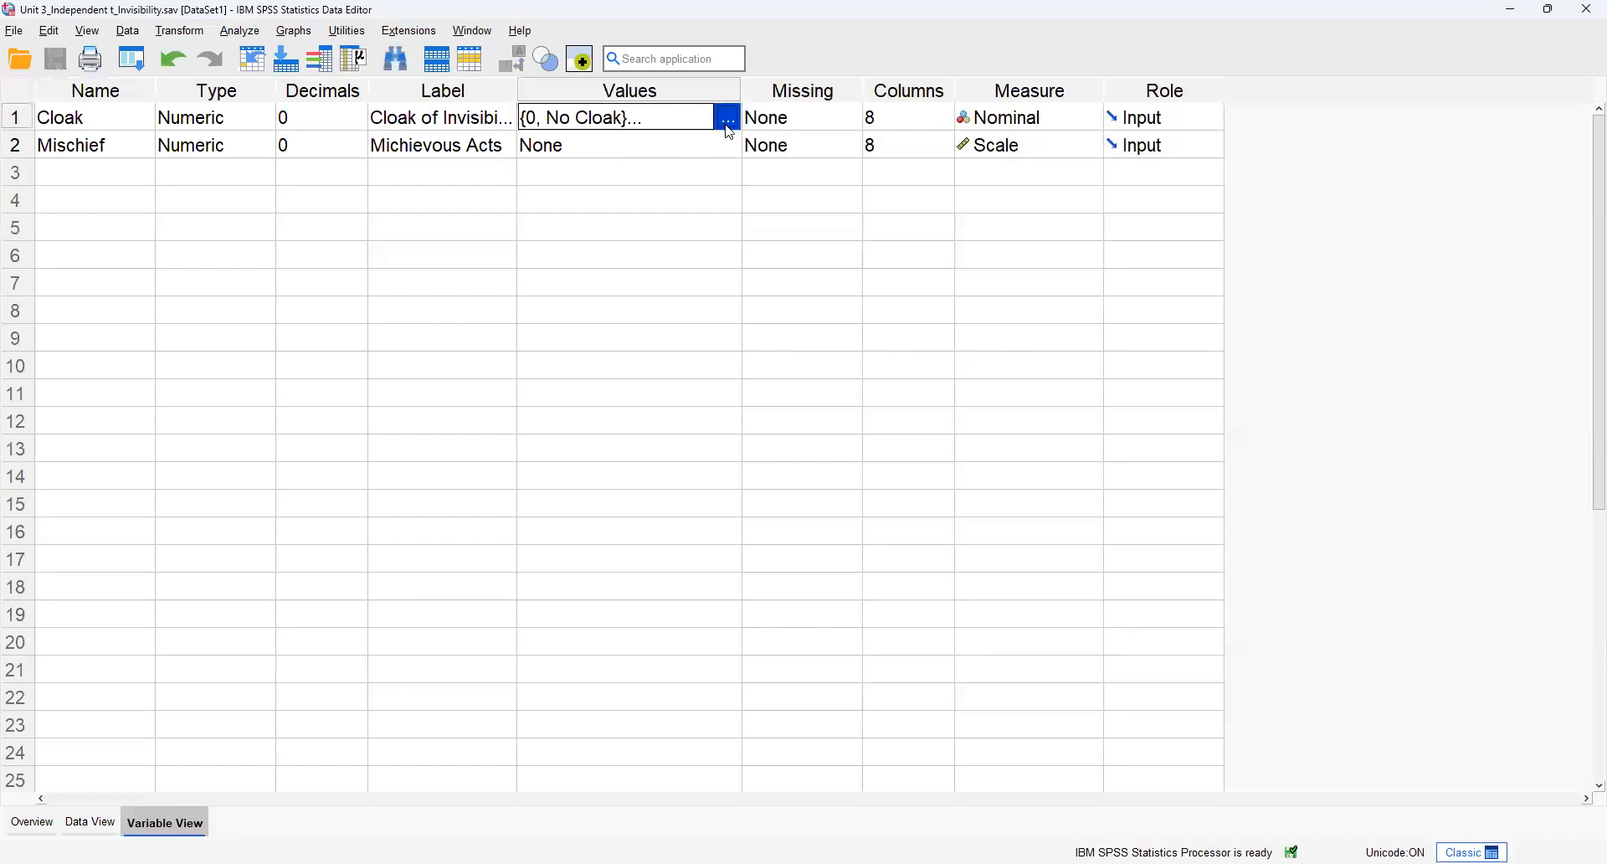
{"action": "left_click_drag", "start_coordinate": [714, 303], "coordinate": [526, 153]}
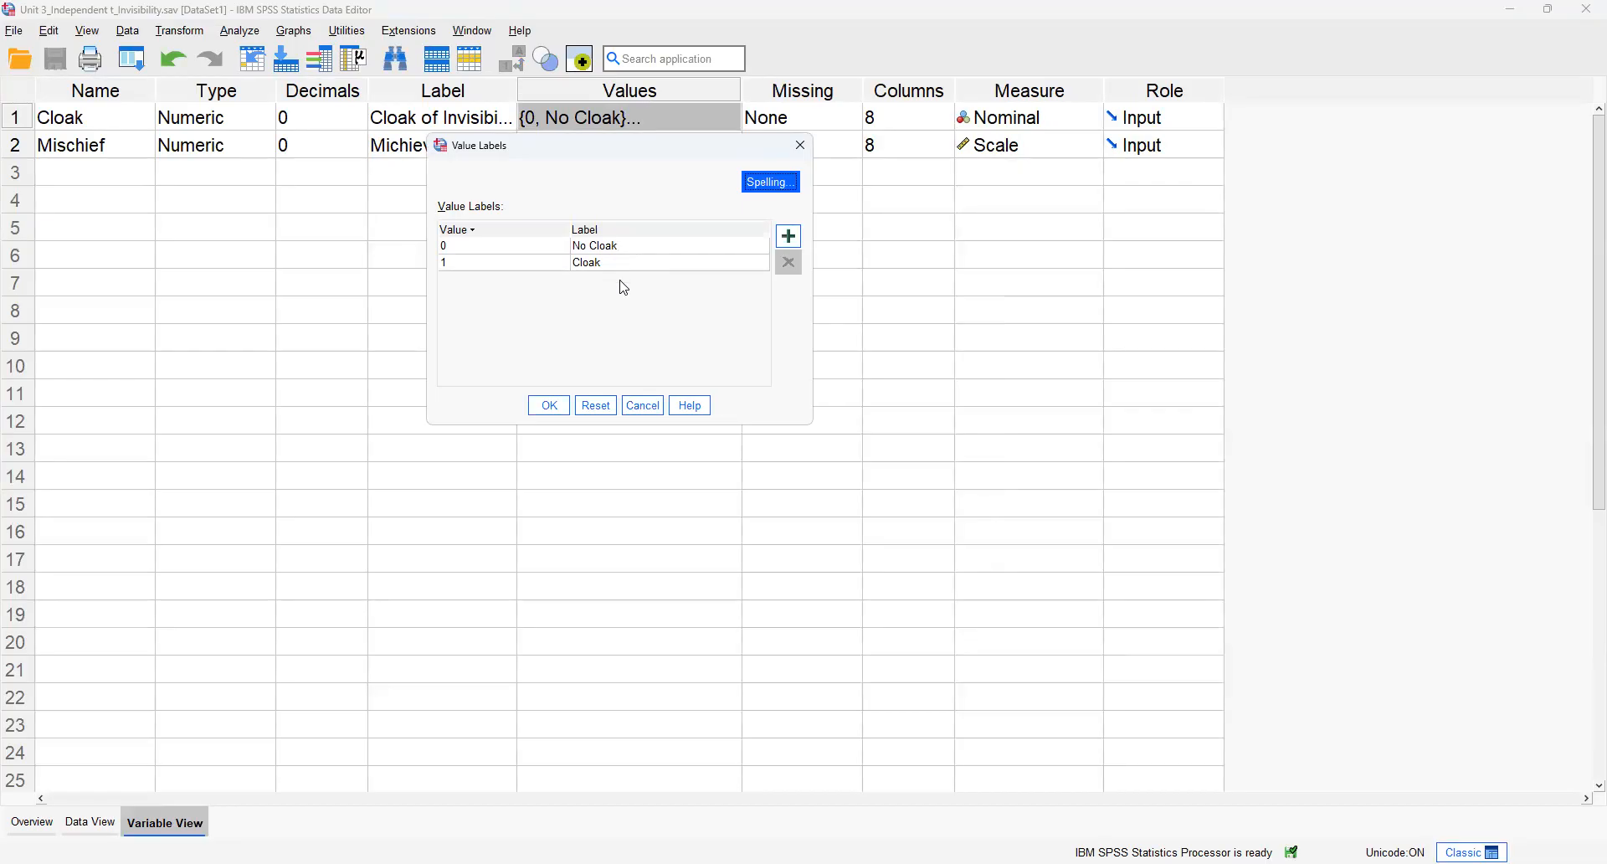
{"action": "left_click", "coordinate": [634, 406]}
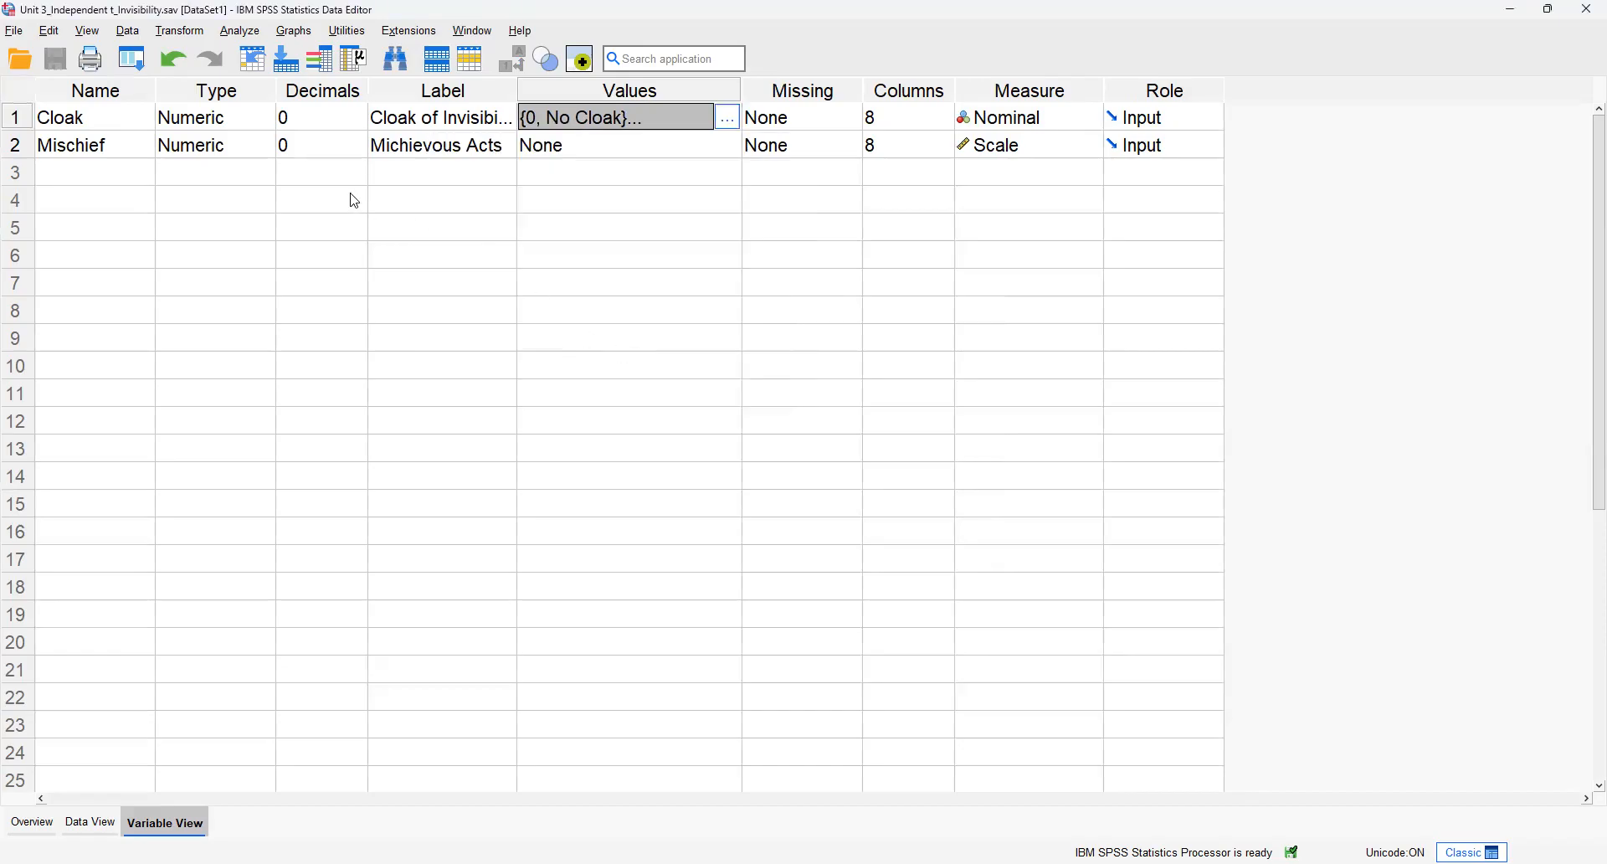
Step: Keep Cloak's measurement level as Nominal and widen the Label column to fit the full variable labels
{"action": "left_click", "coordinate": [1043, 121]}
{"action": "left_click", "coordinate": [1052, 198]}
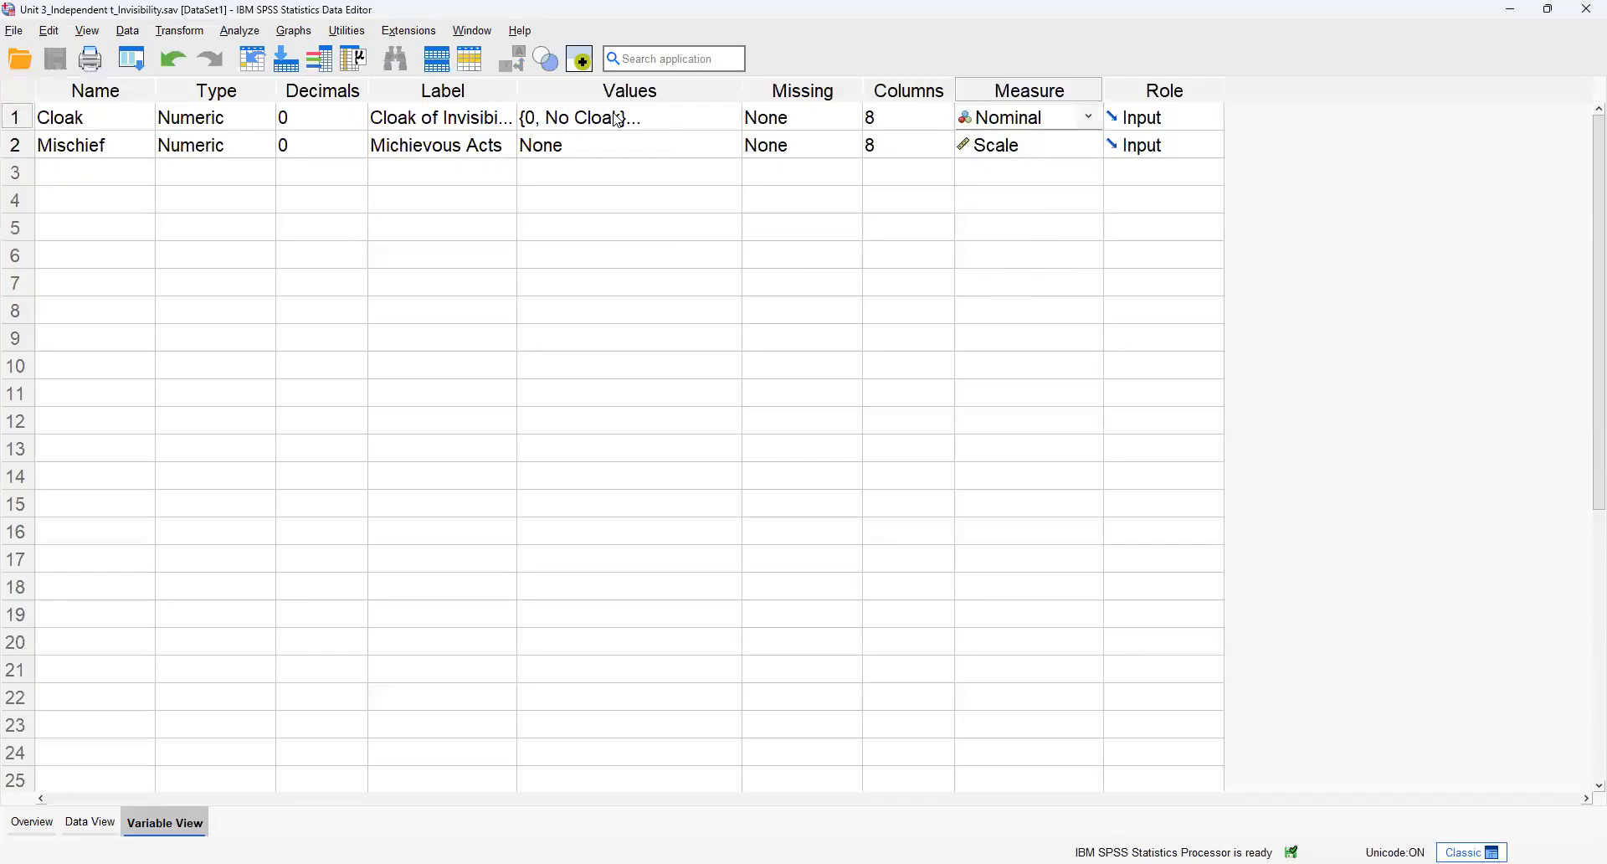
{"action": "left_click", "coordinate": [79, 146]}
{"action": "left_click", "coordinate": [420, 151]}
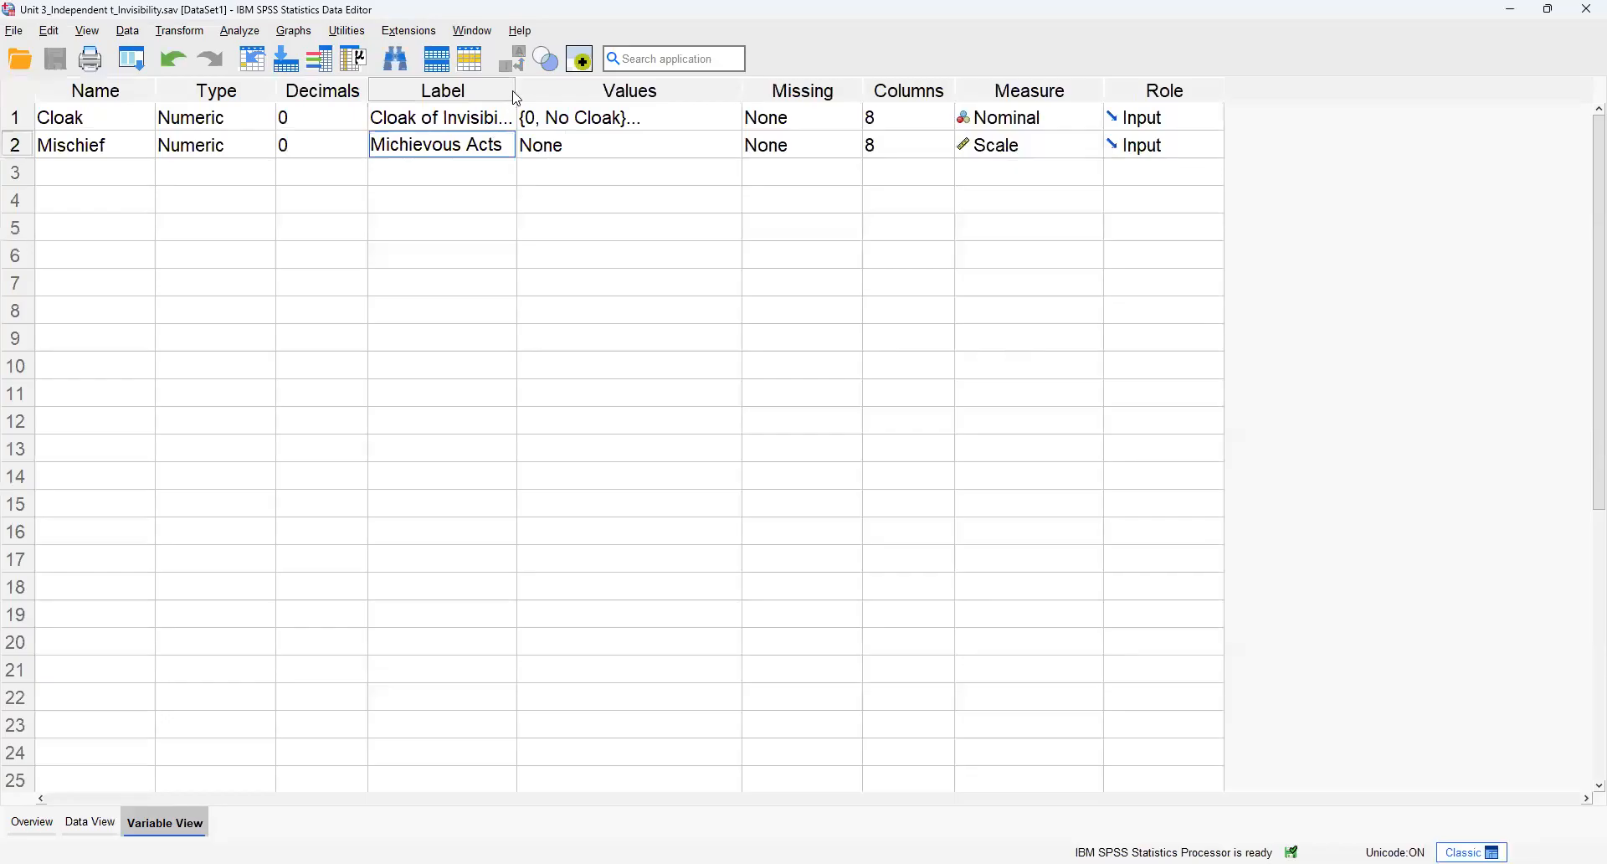
{"action": "left_click_drag", "start_coordinate": [516, 90], "coordinate": [572, 100]}
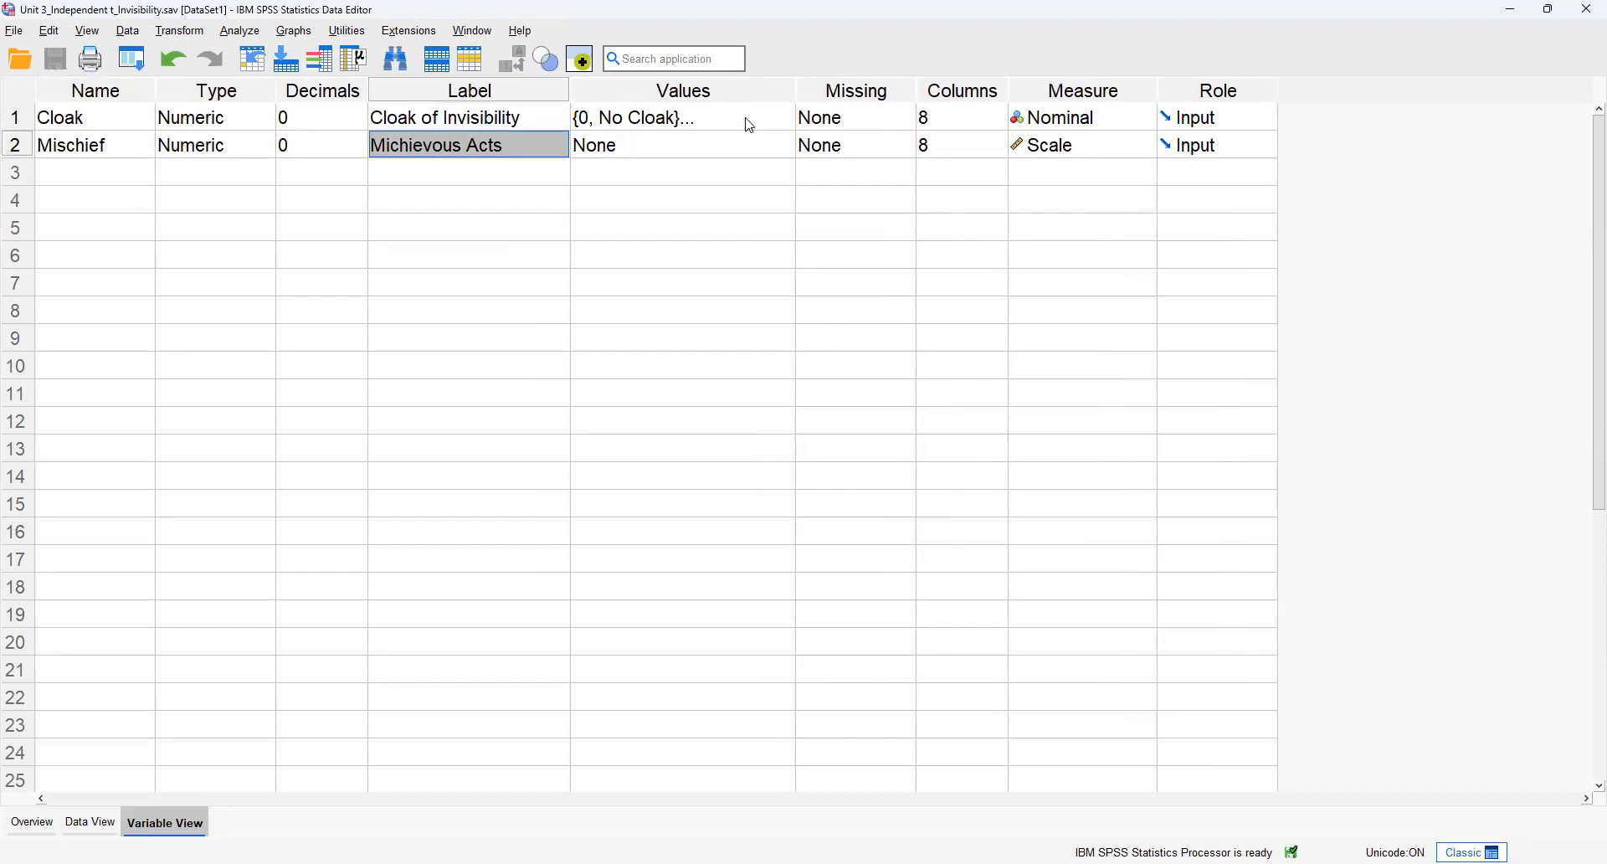
Step: Review the value labels assigned to the Cloak variable again, then close them without editing
{"action": "left_click", "coordinate": [788, 118]}
{"action": "left_click", "coordinate": [788, 118]}
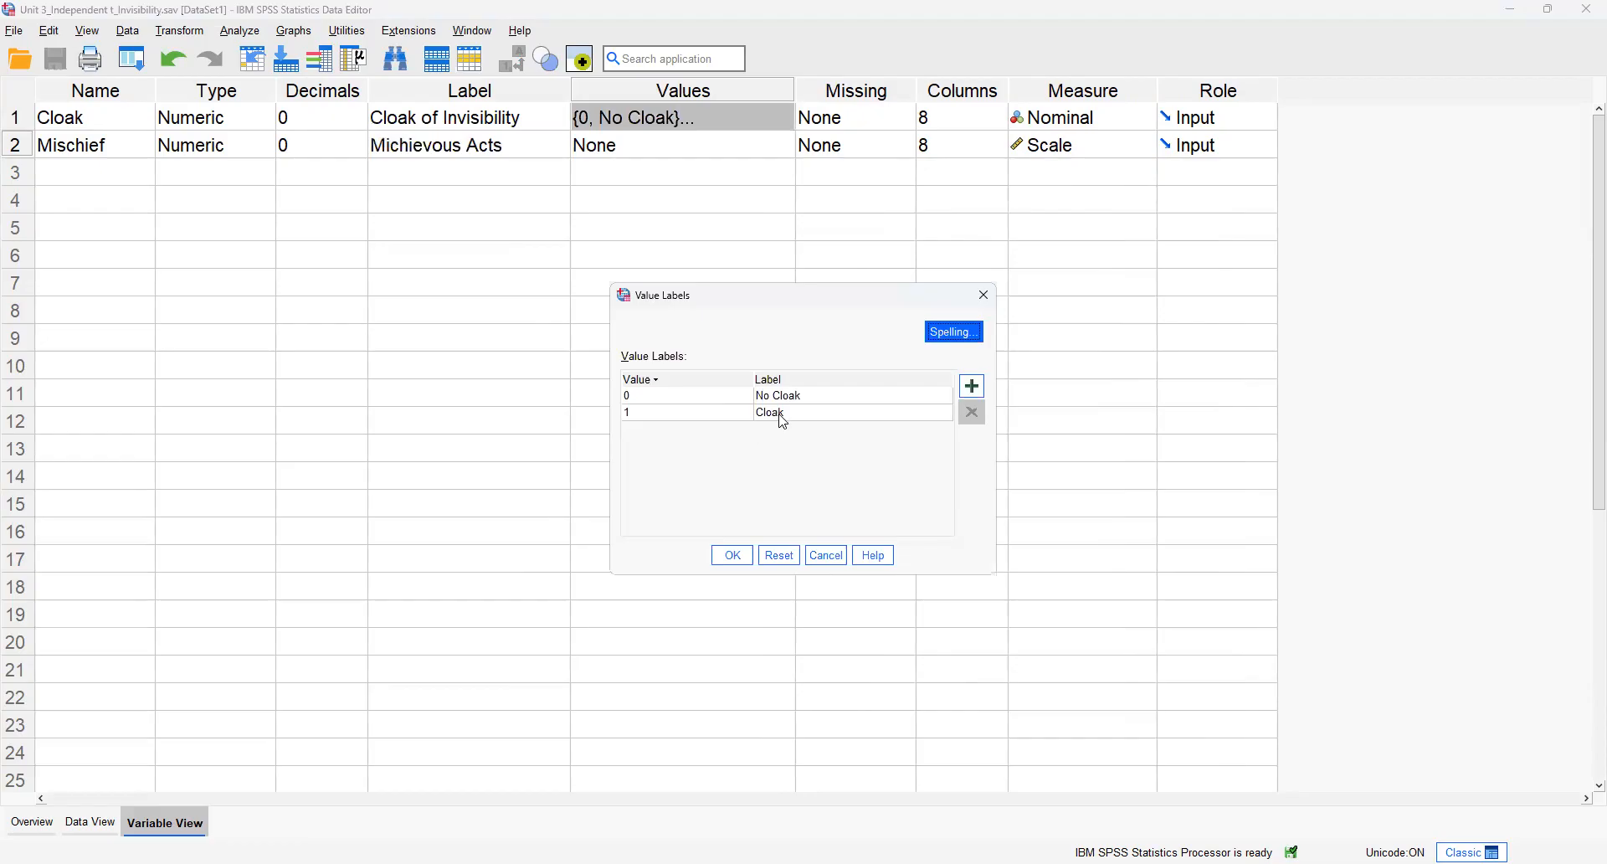
{"action": "left_click", "coordinate": [840, 556]}
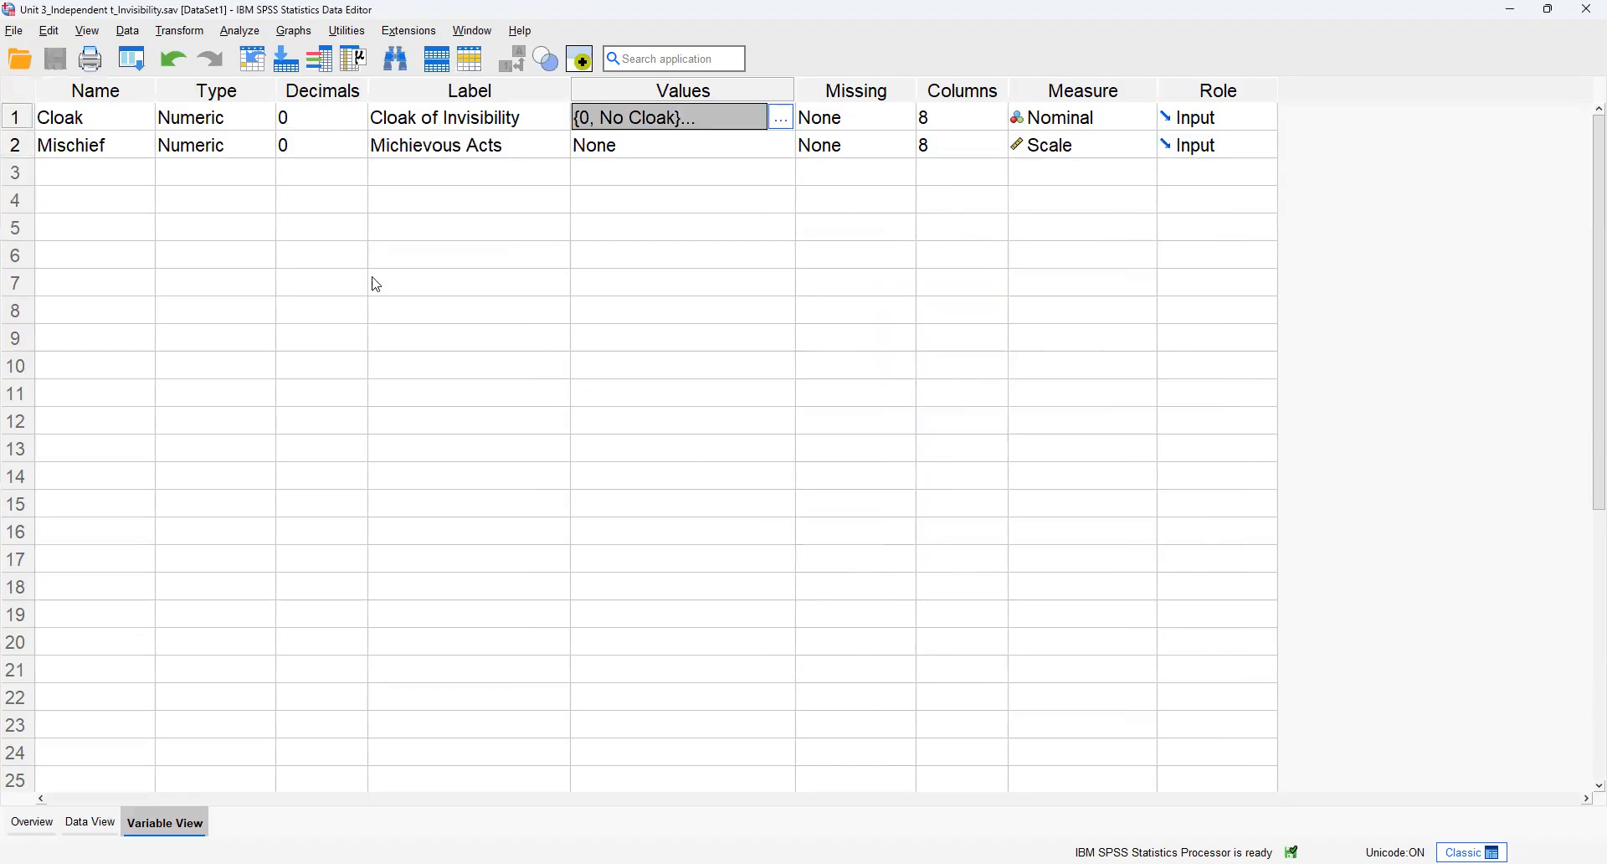
Step: Return to the data and look through the Mischief scores down to the last case
{"action": "left_click", "coordinate": [91, 823]}
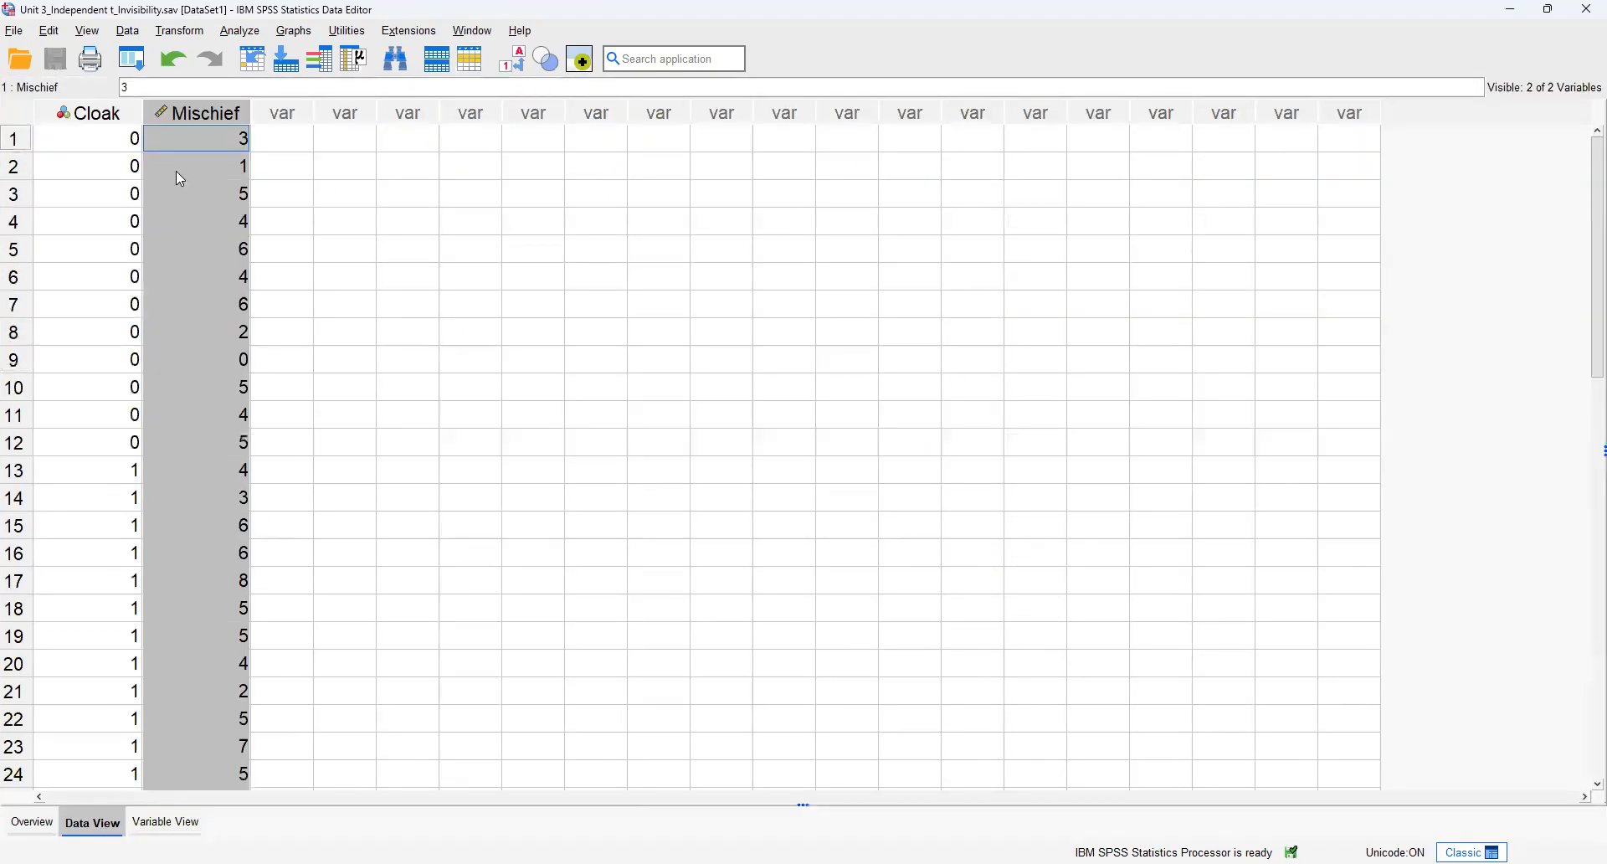
{"action": "scroll", "coordinate": [174, 268], "scroll_direction": "down", "scroll_amount": 3}
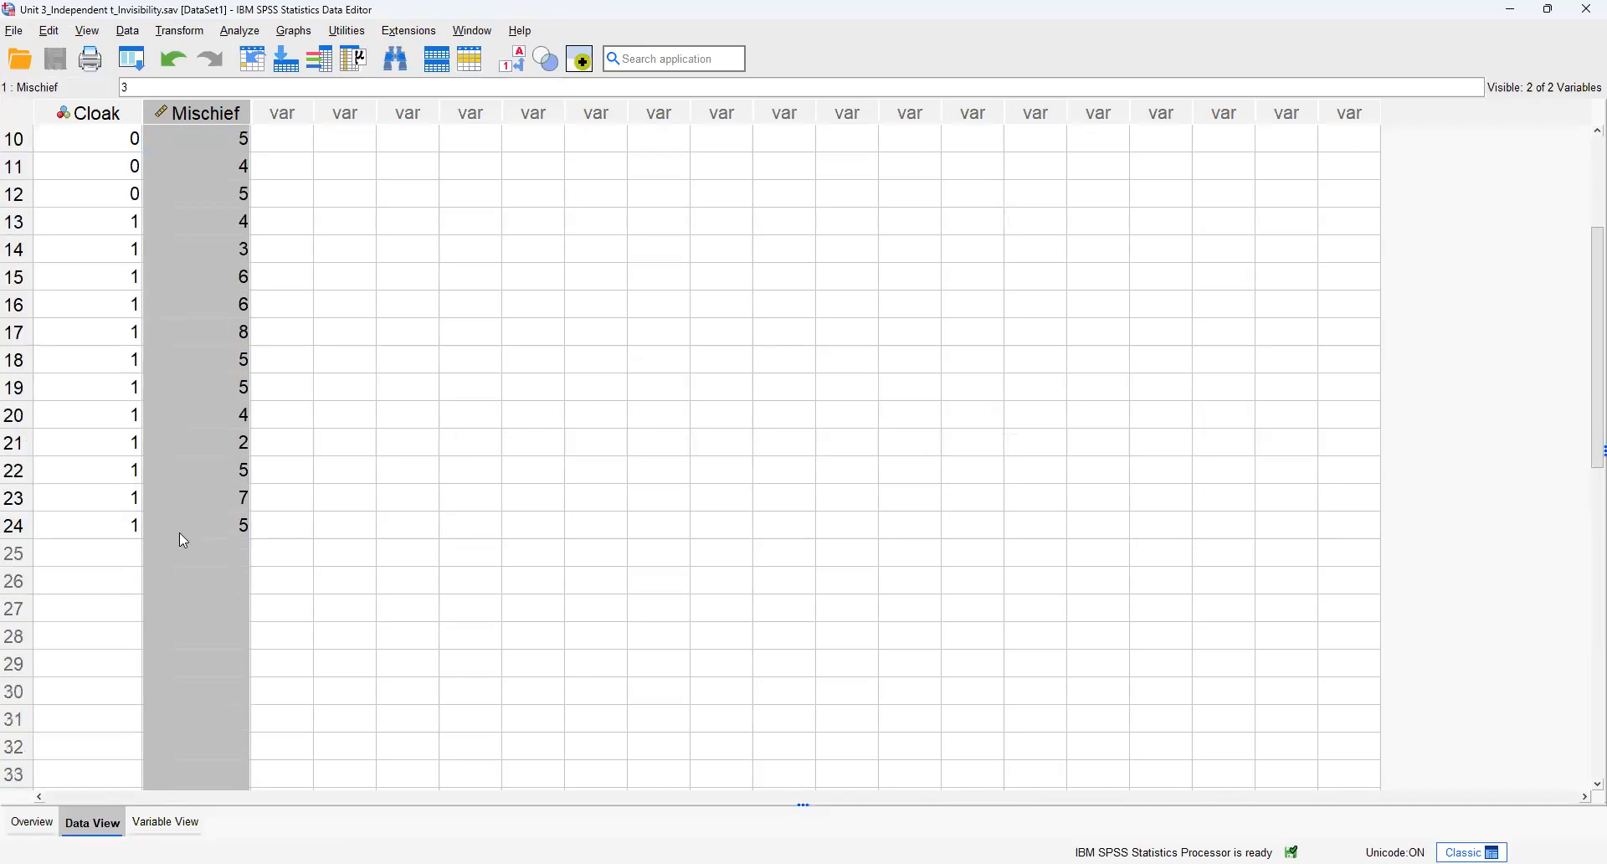
{"action": "left_click", "coordinate": [182, 534]}
{"action": "scroll", "coordinate": [205, 494], "scroll_direction": "up", "scroll_amount": 3}
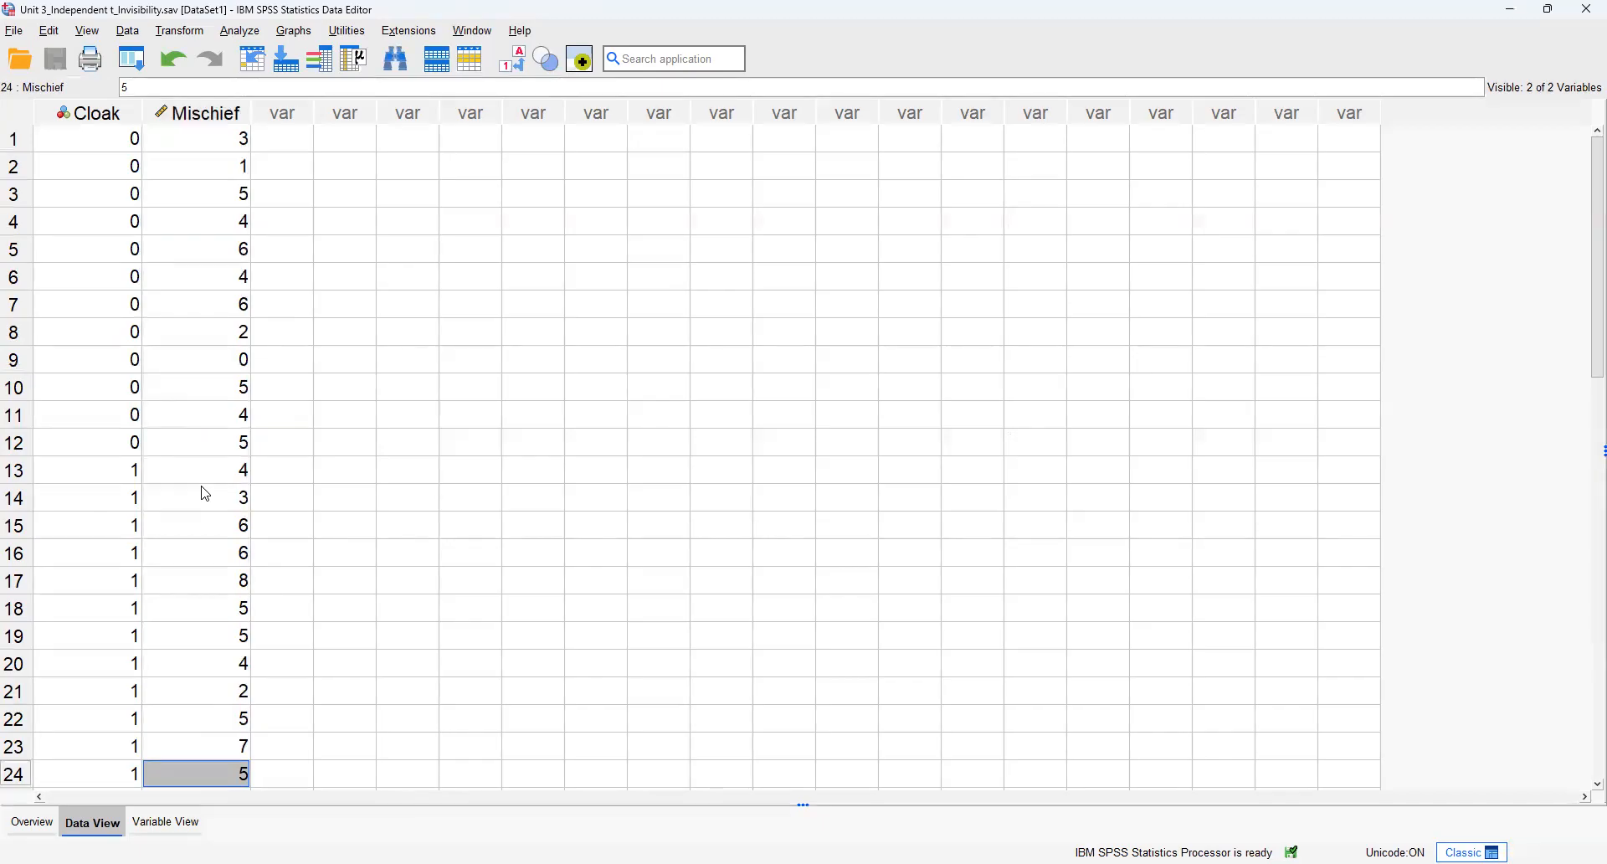
Step: Set up an Explore analysis with Michievous Acts as the dependent variable and Cloak of Invisibility as the factor
{"action": "left_click", "coordinate": [240, 31]}
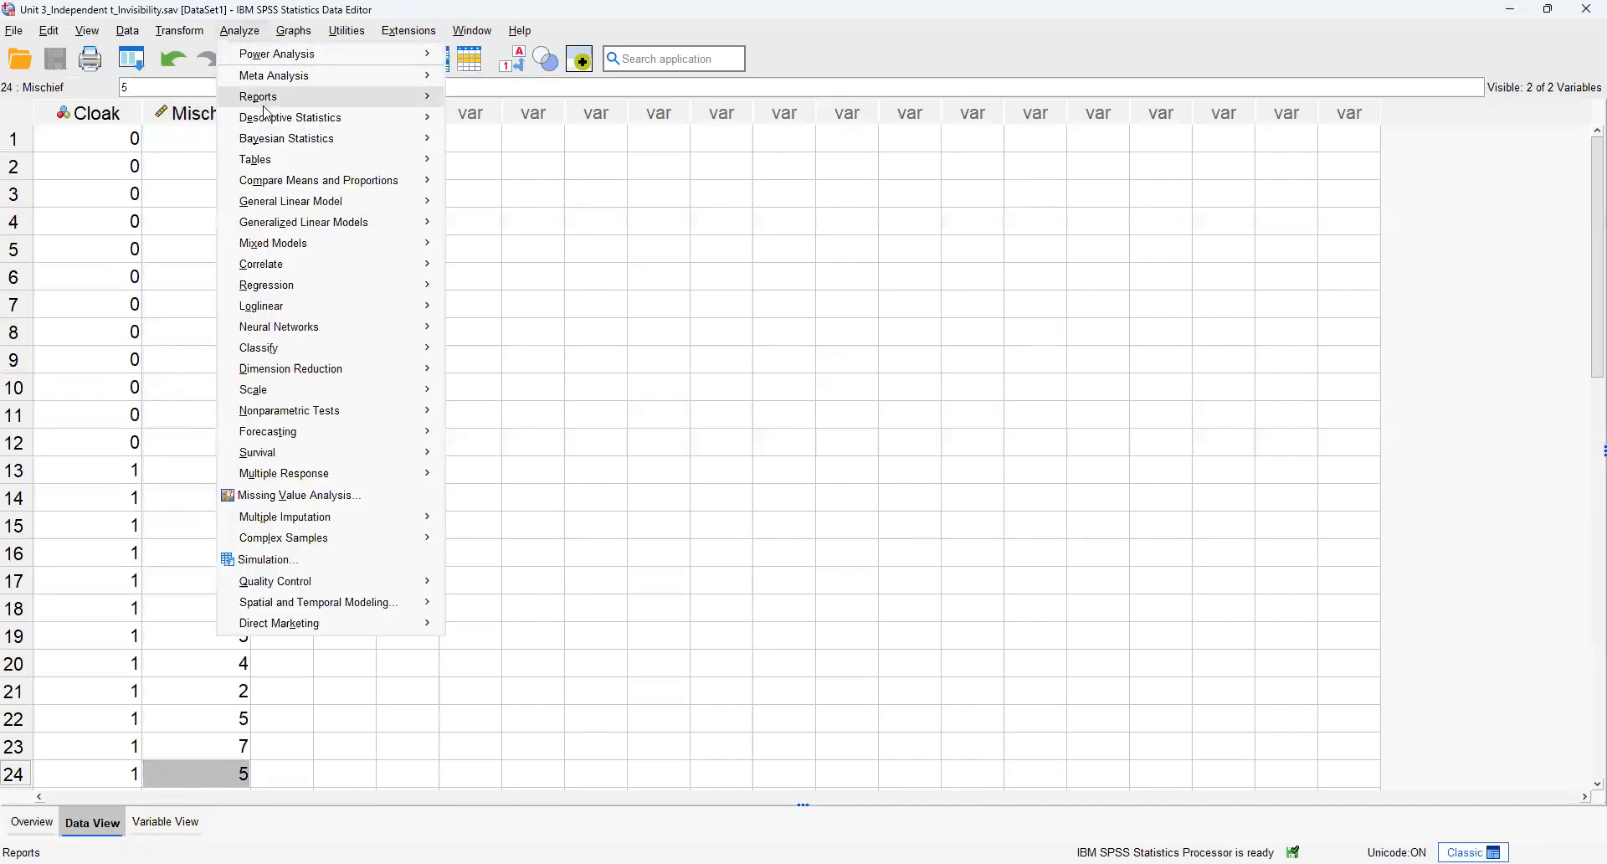
{"action": "mouse_move", "coordinate": [270, 126]}
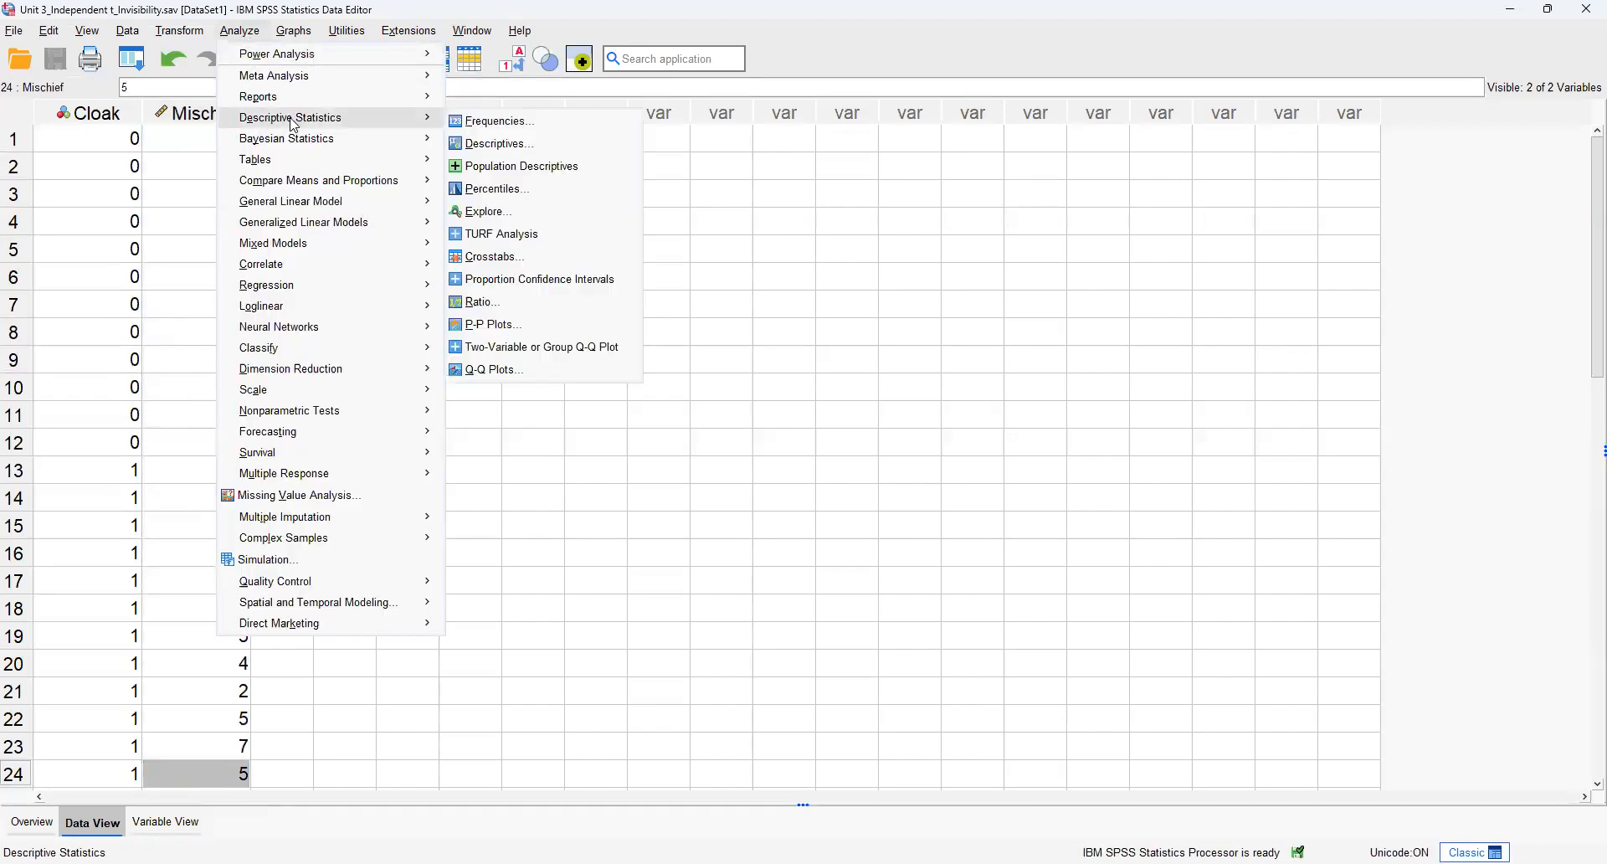
{"action": "left_click", "coordinate": [502, 212]}
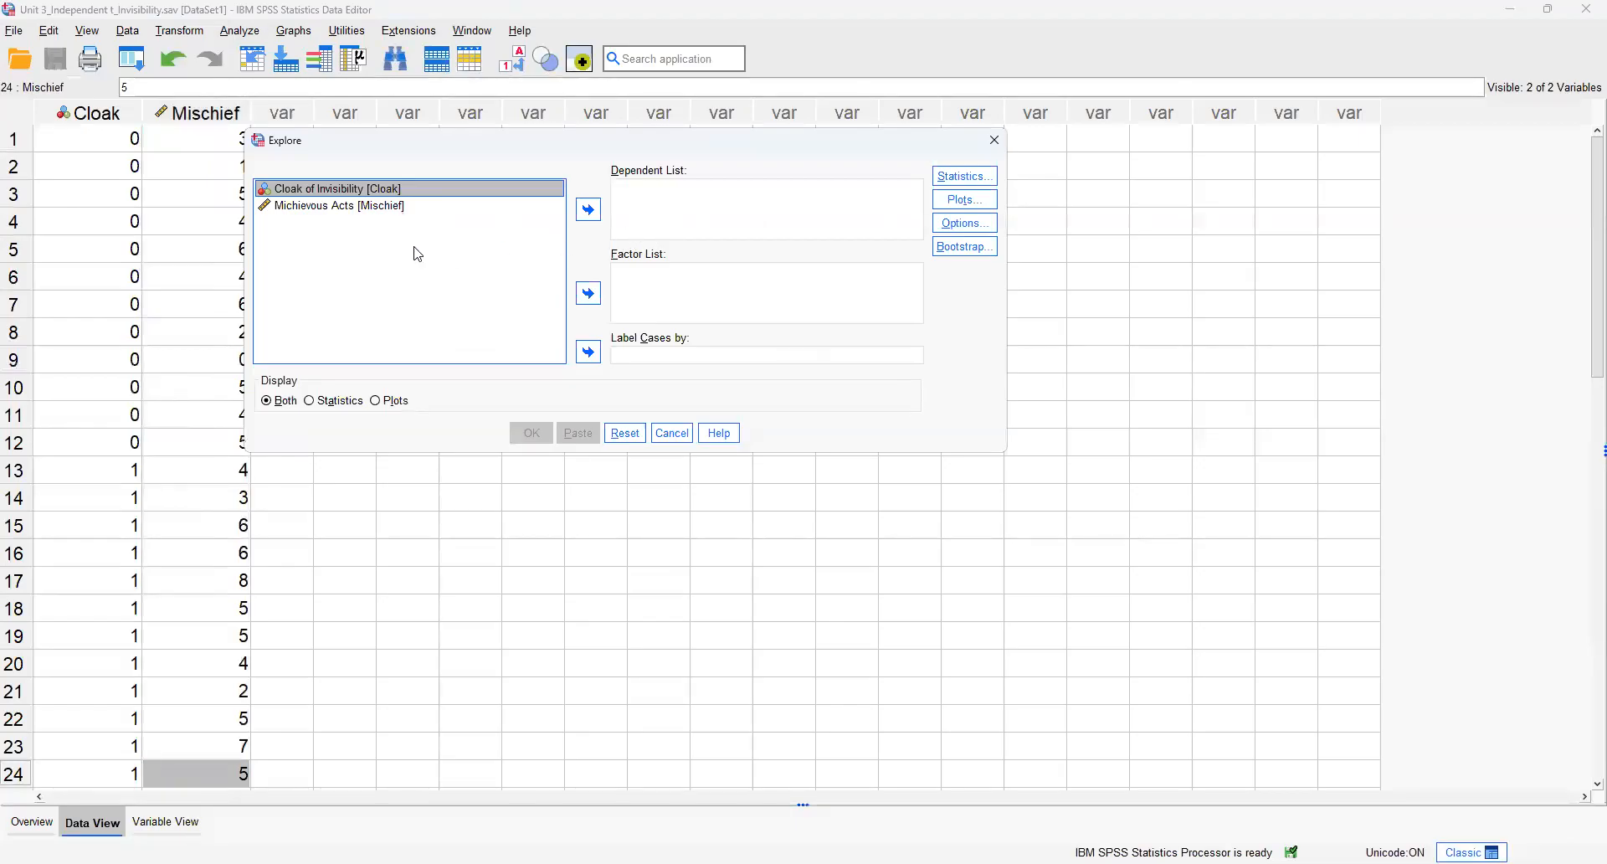
{"action": "left_click", "coordinate": [350, 207]}
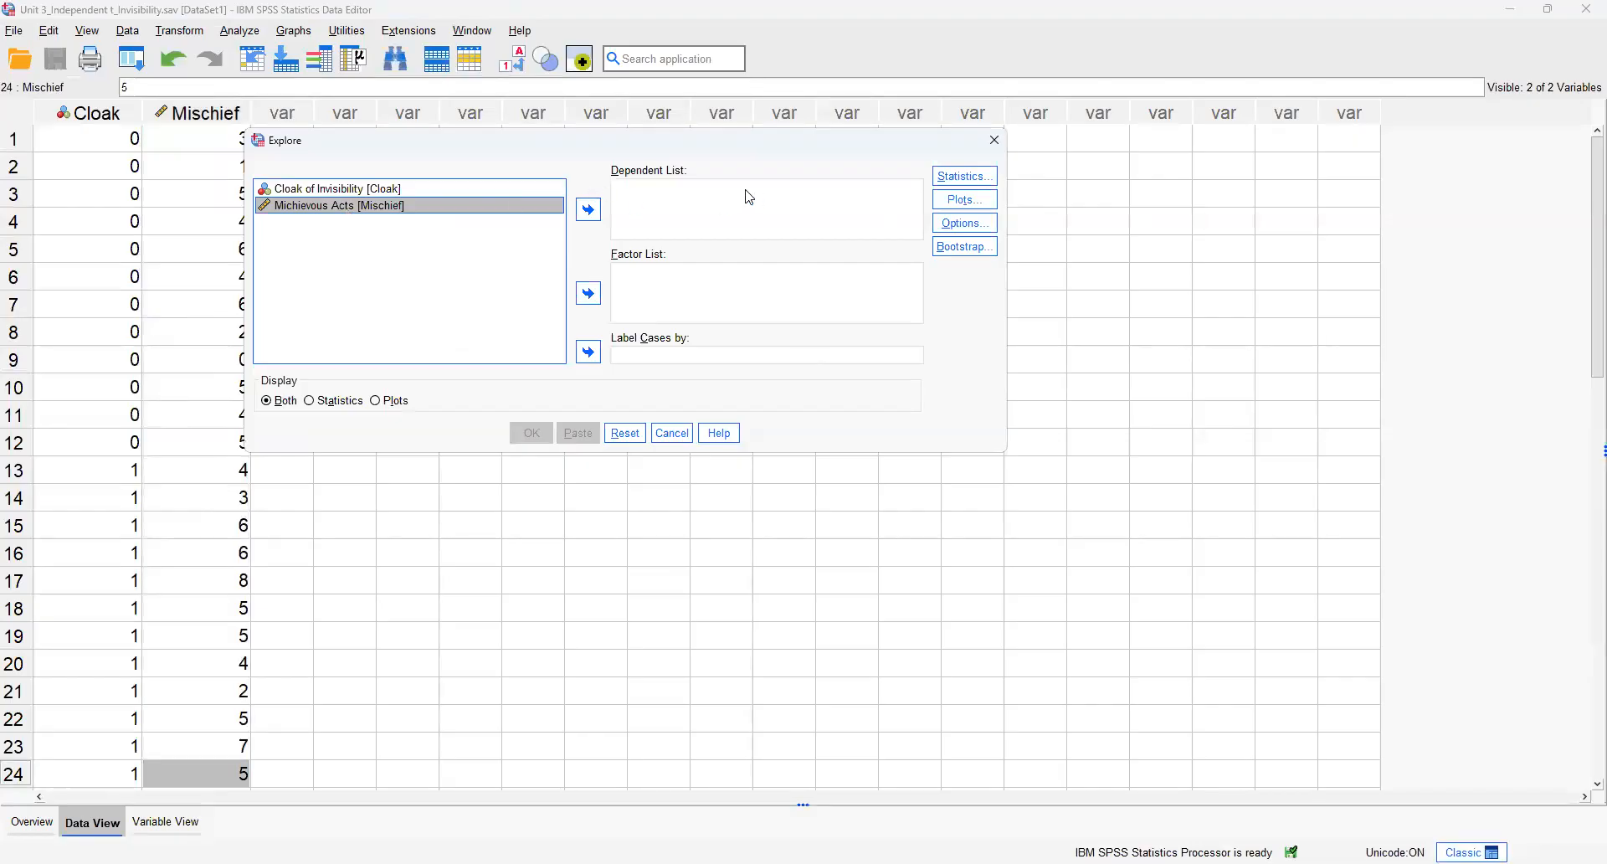
{"action": "left_click", "coordinate": [596, 220]}
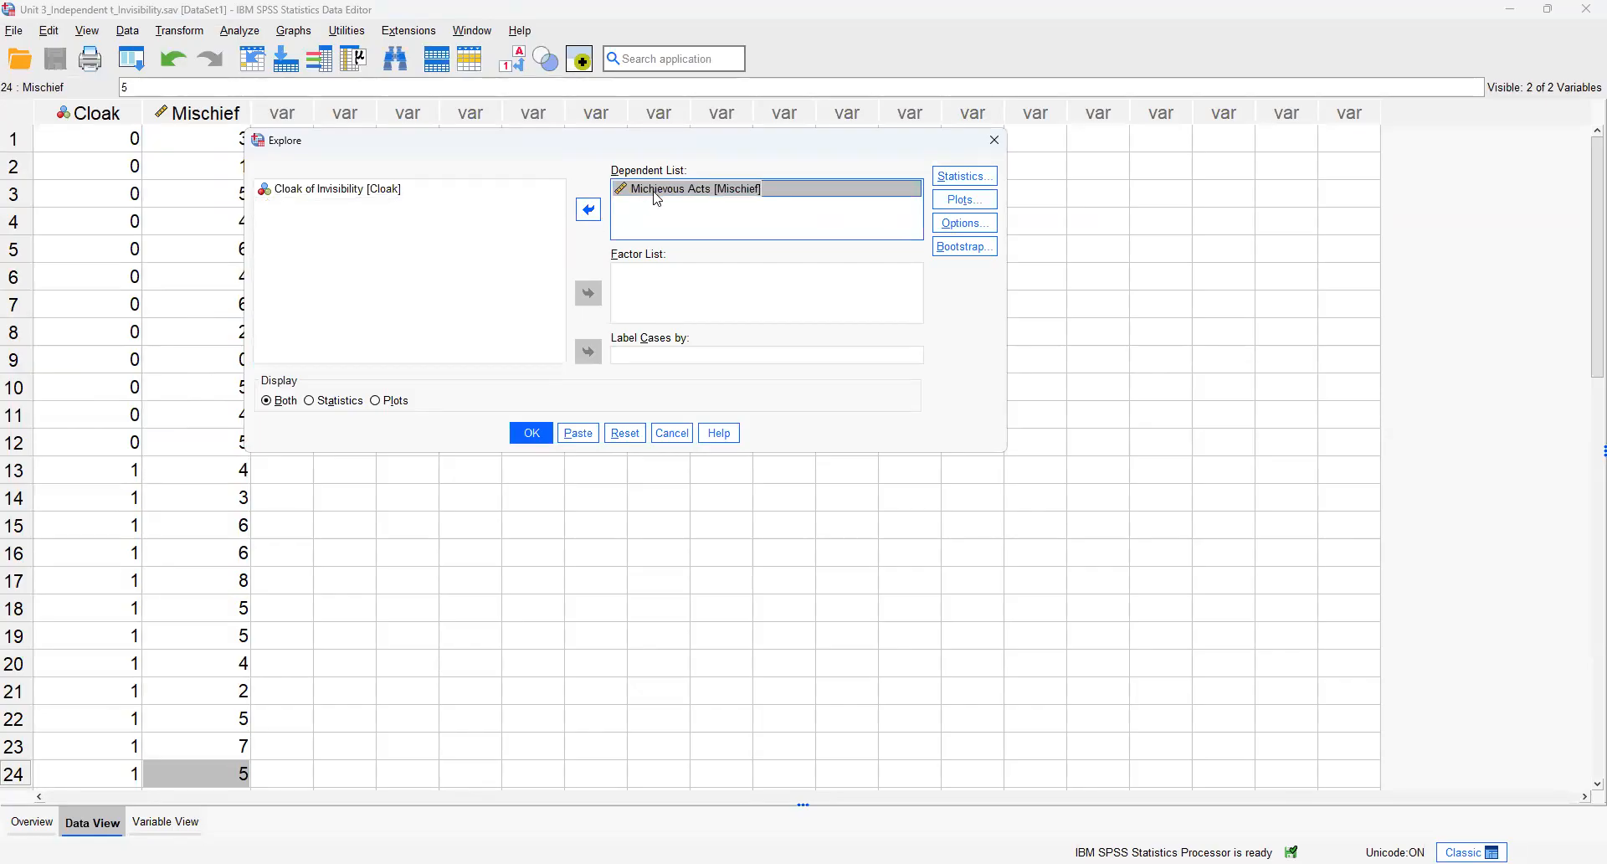
{"action": "left_click", "coordinate": [382, 201]}
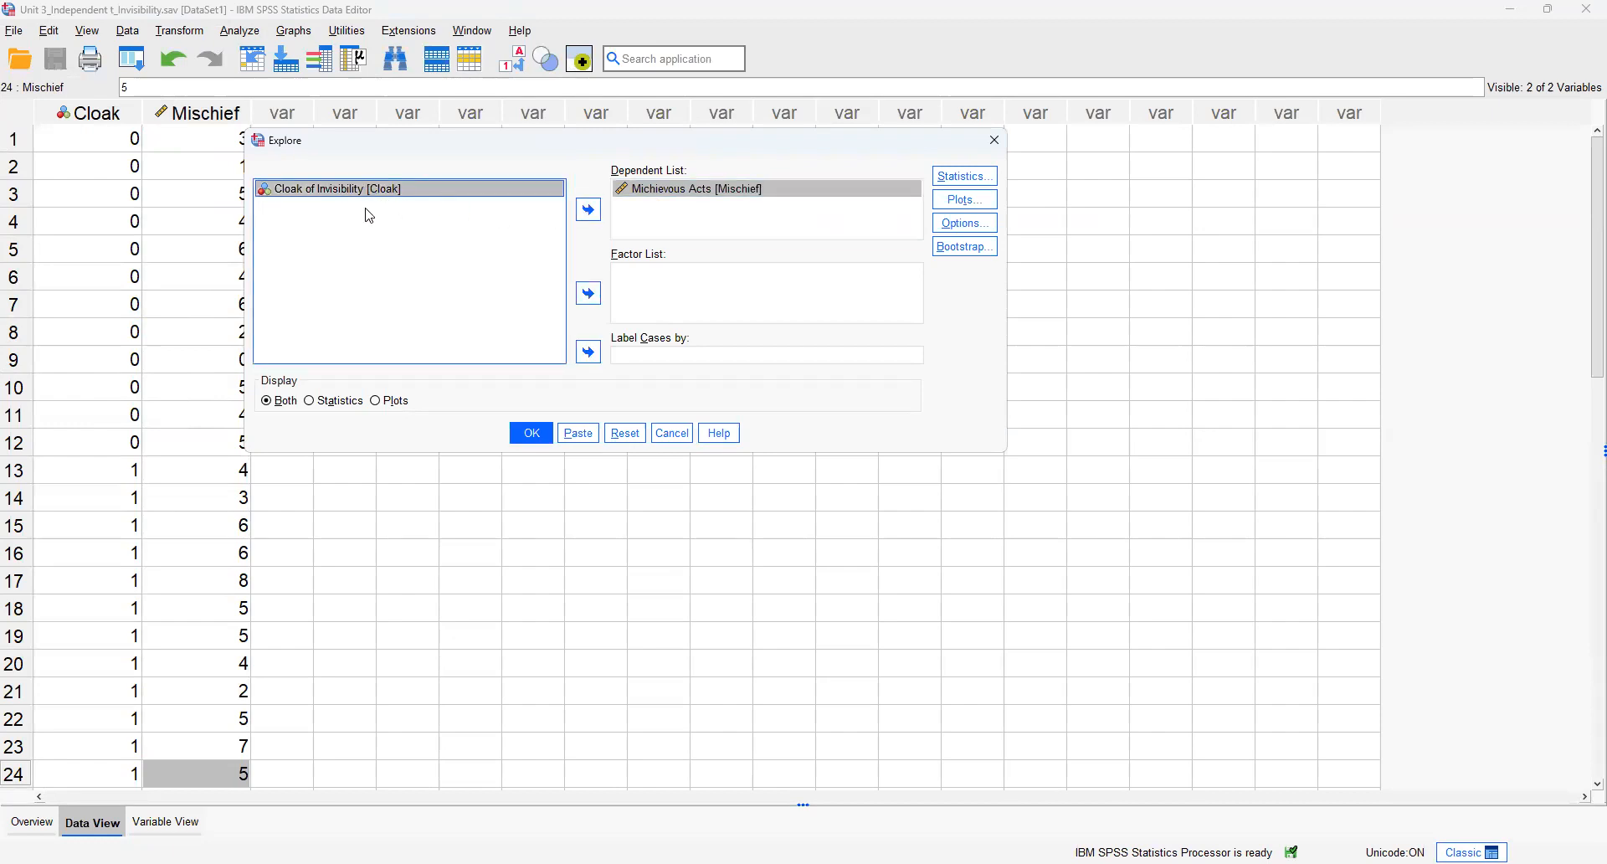
{"action": "left_click", "coordinate": [588, 294]}
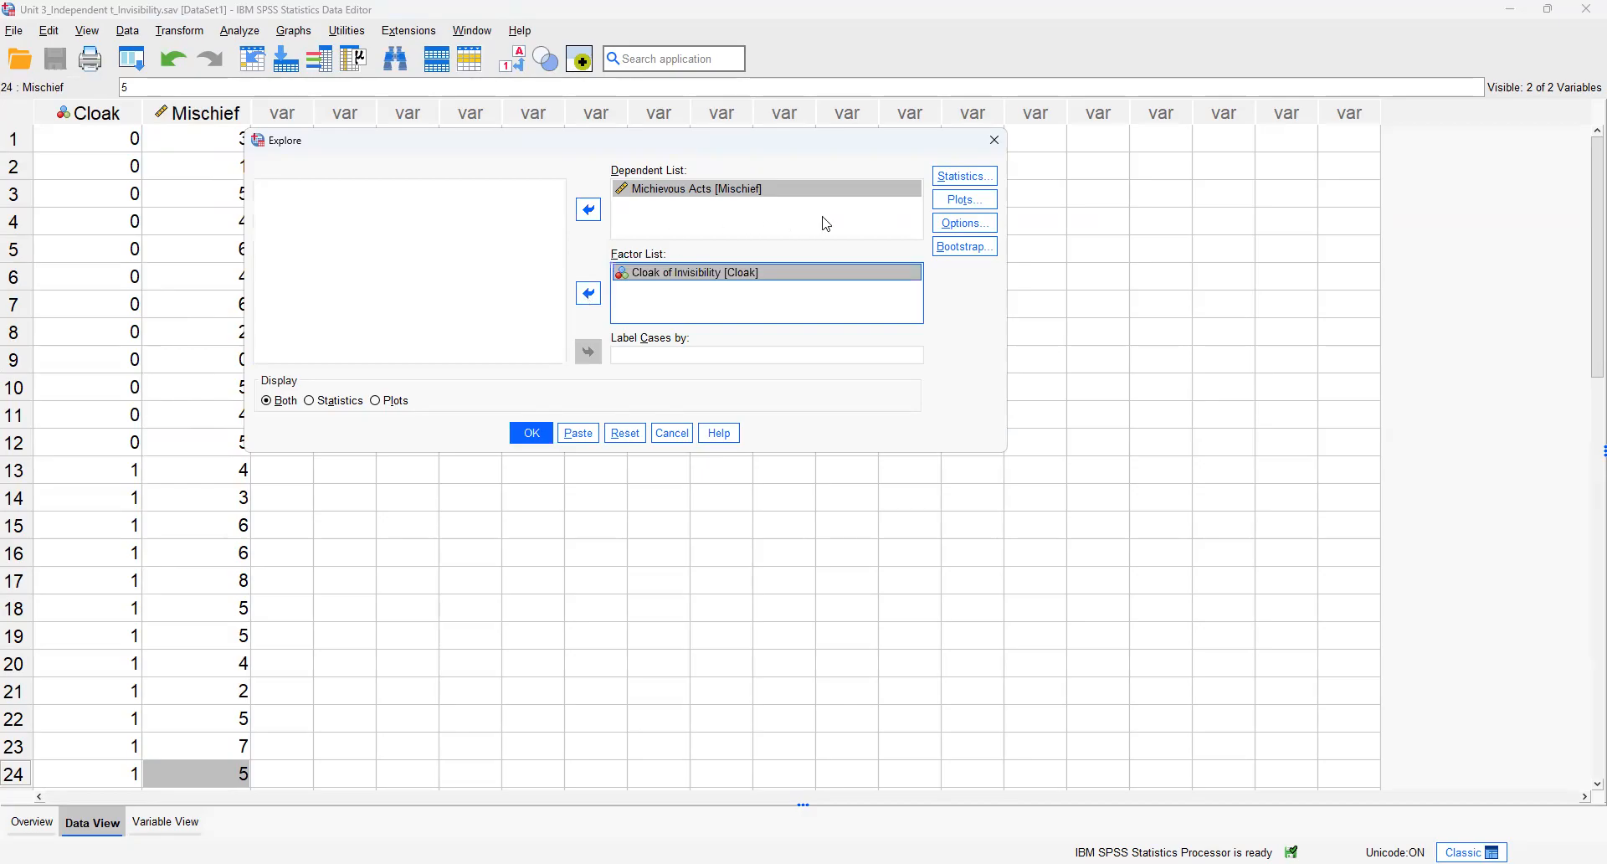
Step: Add histograms and normality plots with tests to the Explore plots, and run the analysis
{"action": "left_click", "coordinate": [948, 205]}
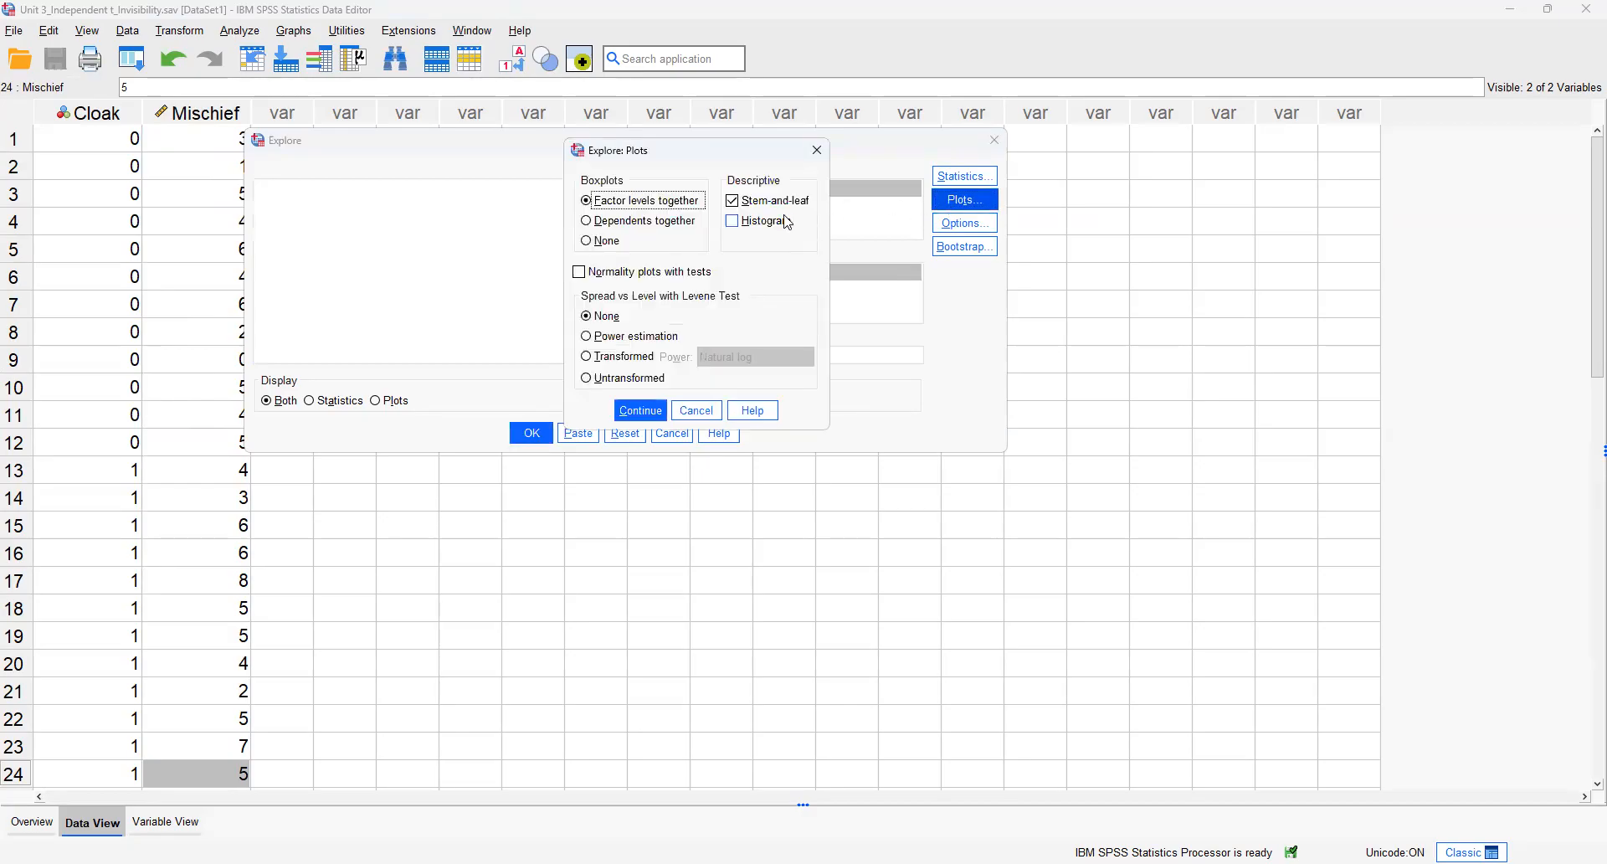
{"action": "left_click", "coordinate": [771, 226]}
{"action": "left_click", "coordinate": [632, 276]}
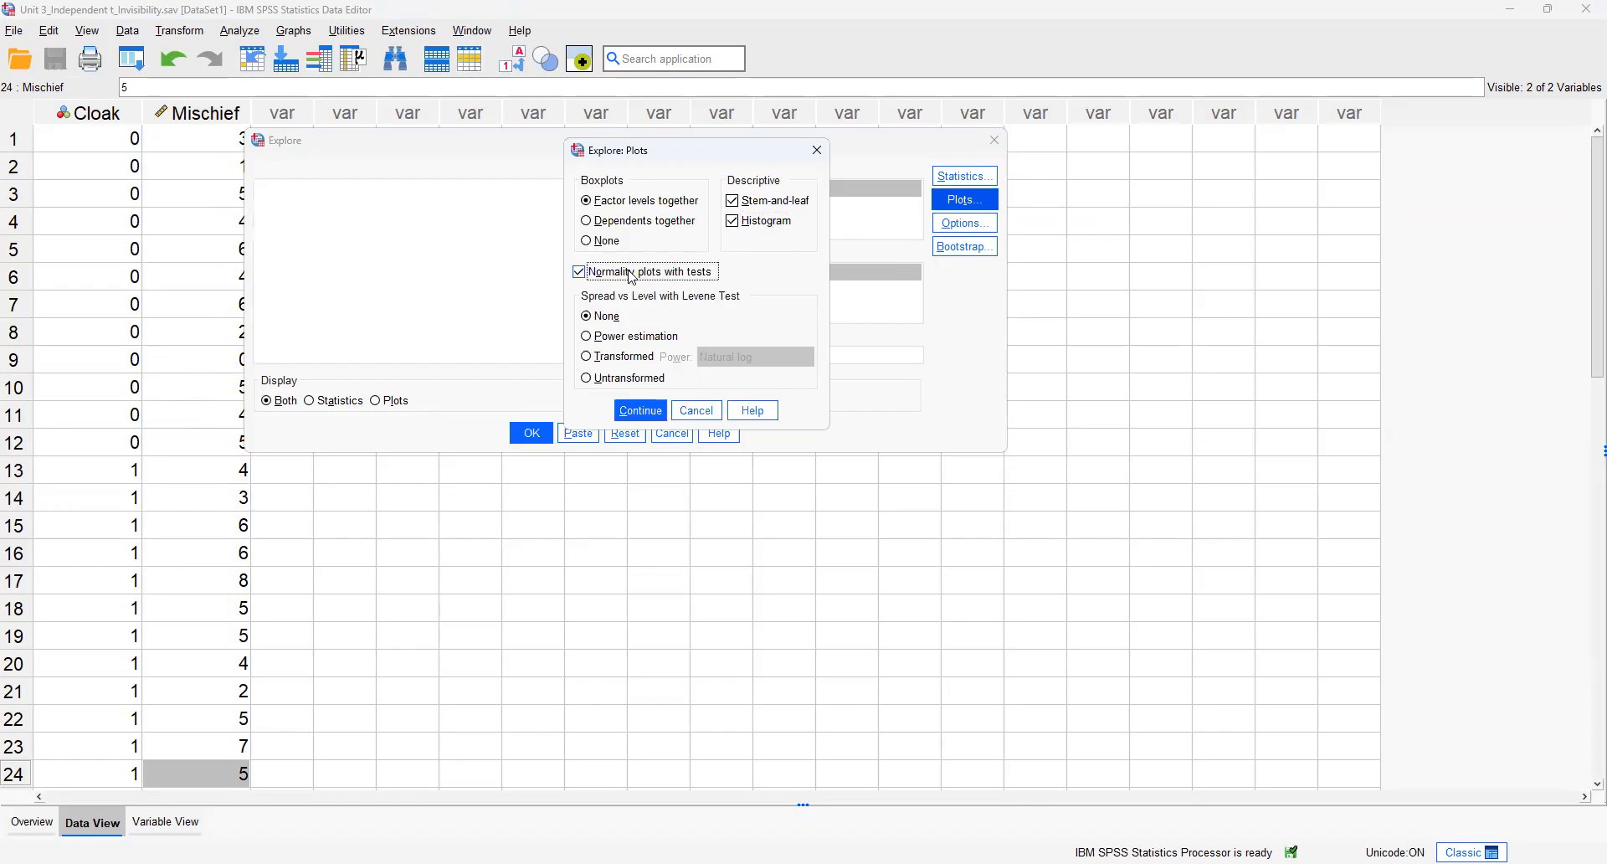
{"action": "left_click", "coordinate": [642, 411]}
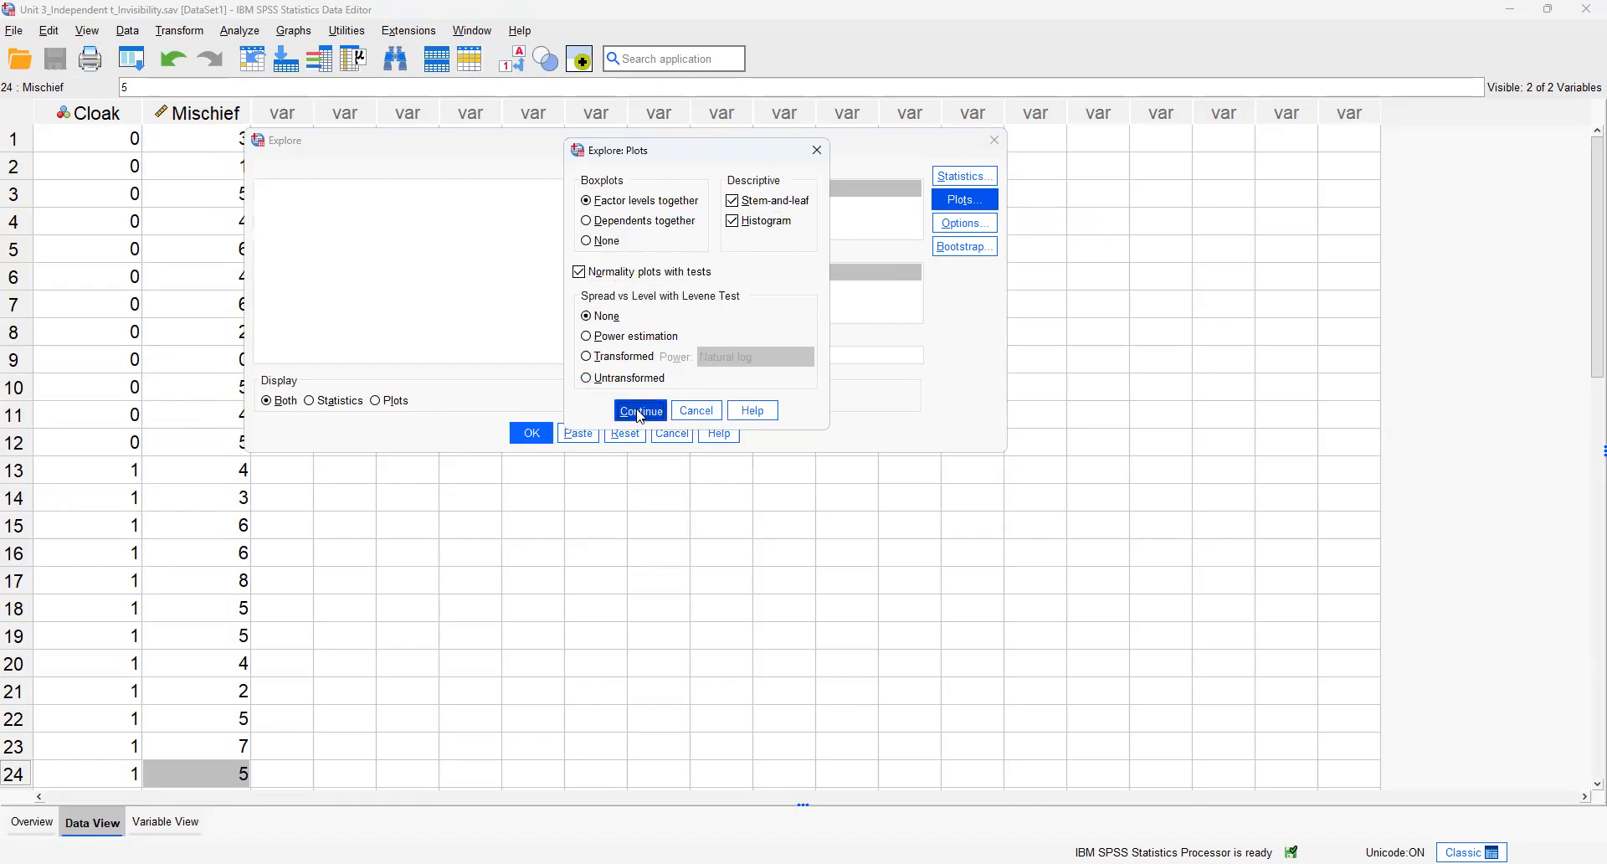
{"action": "left_click", "coordinate": [541, 439]}
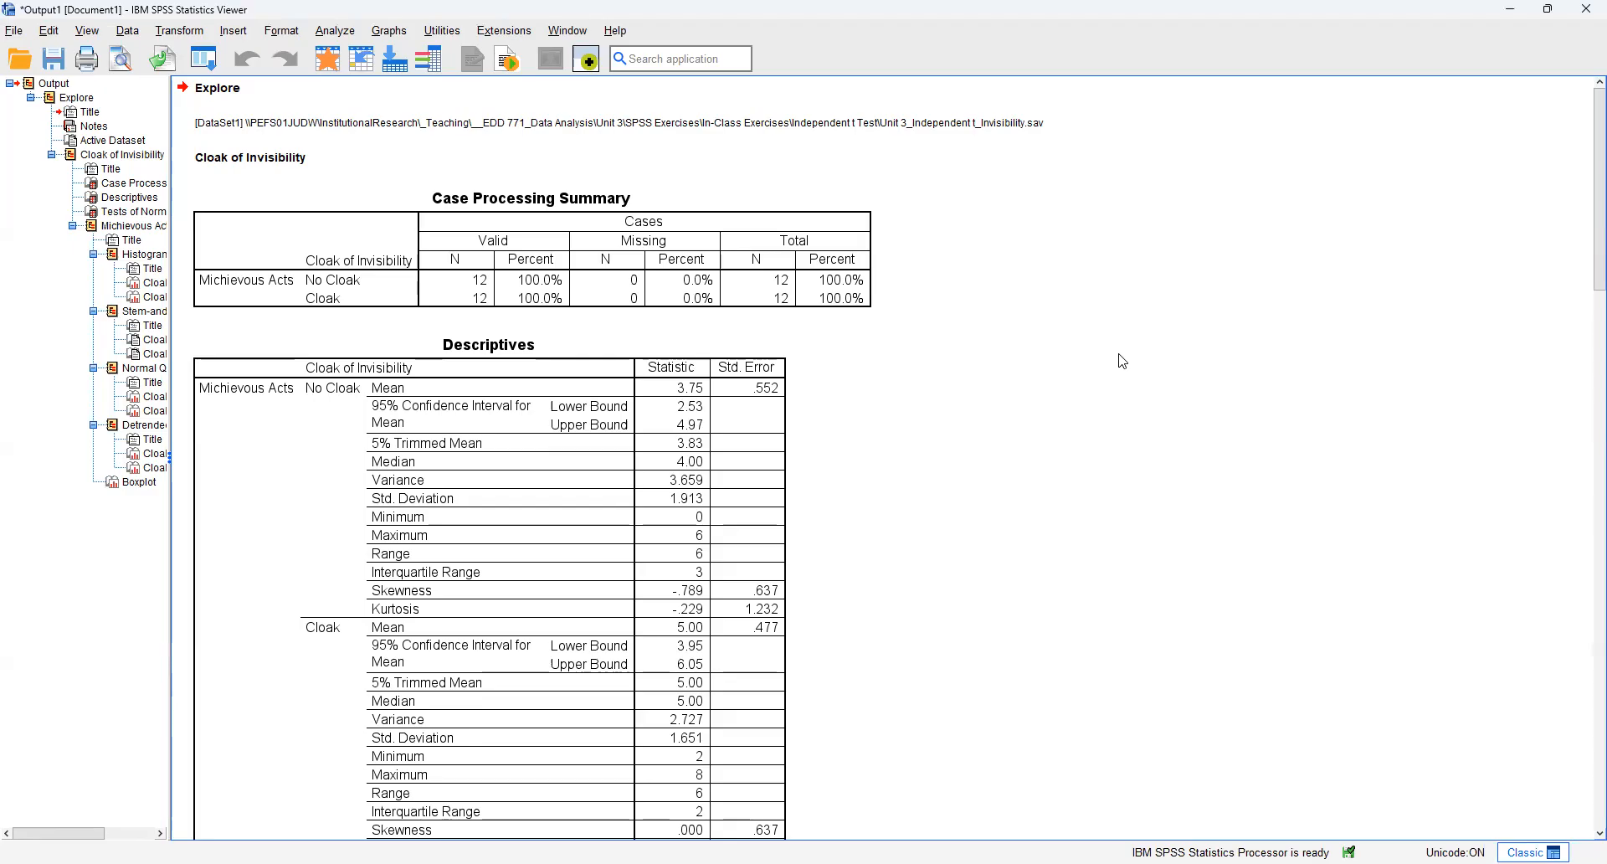
Step: Examine the Case Processing Summary and the Descriptives table for the No Cloak and Cloak groups, including skewness and kurtosis
{"action": "left_click", "coordinate": [532, 293]}
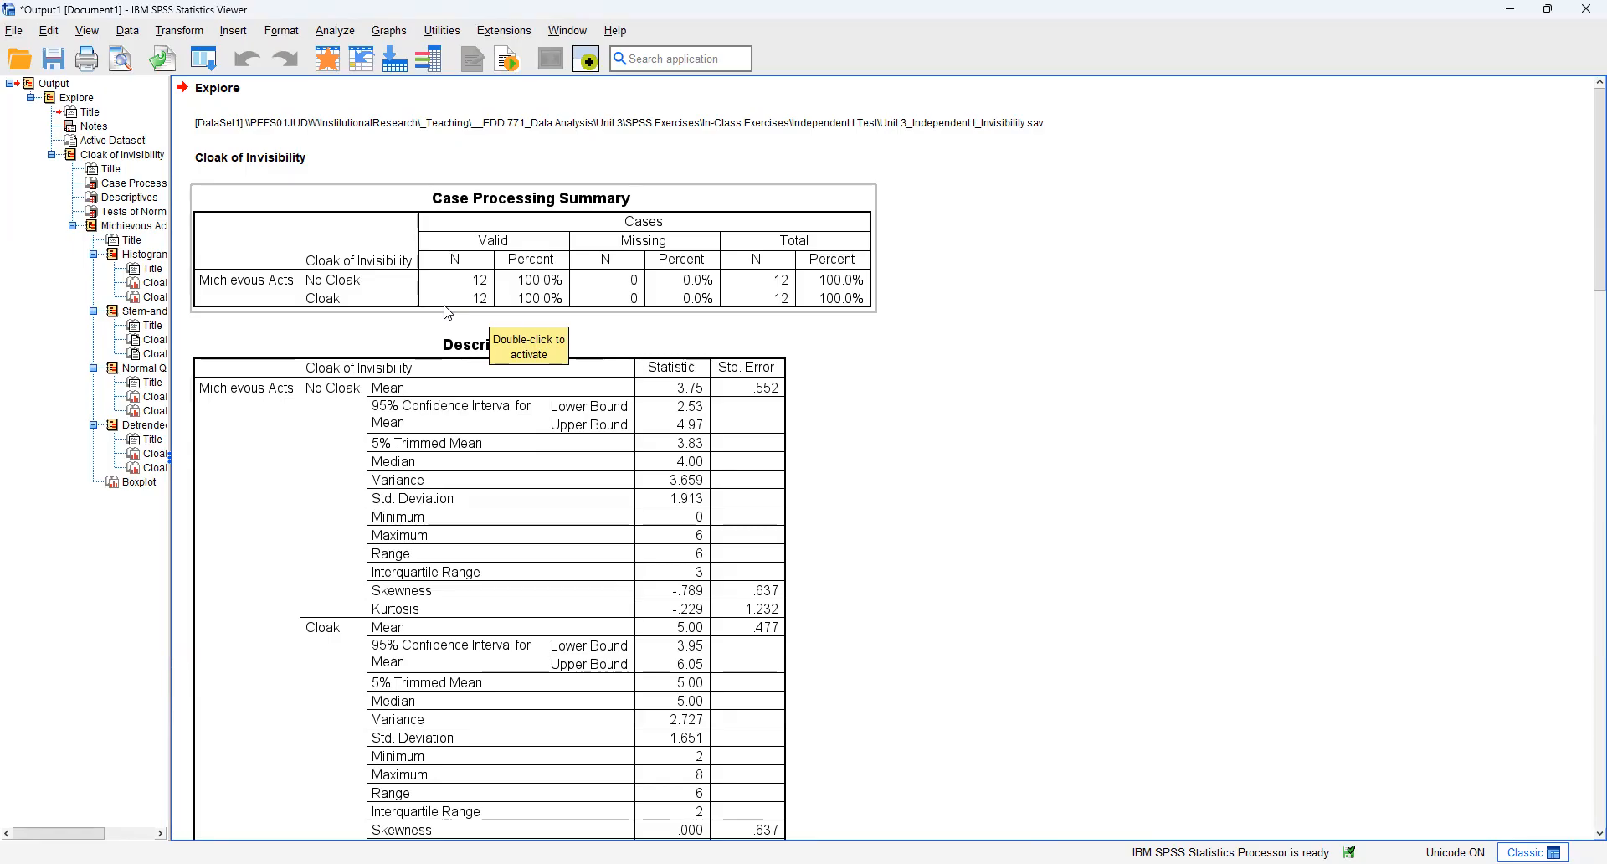
{"action": "left_click", "coordinate": [1008, 401]}
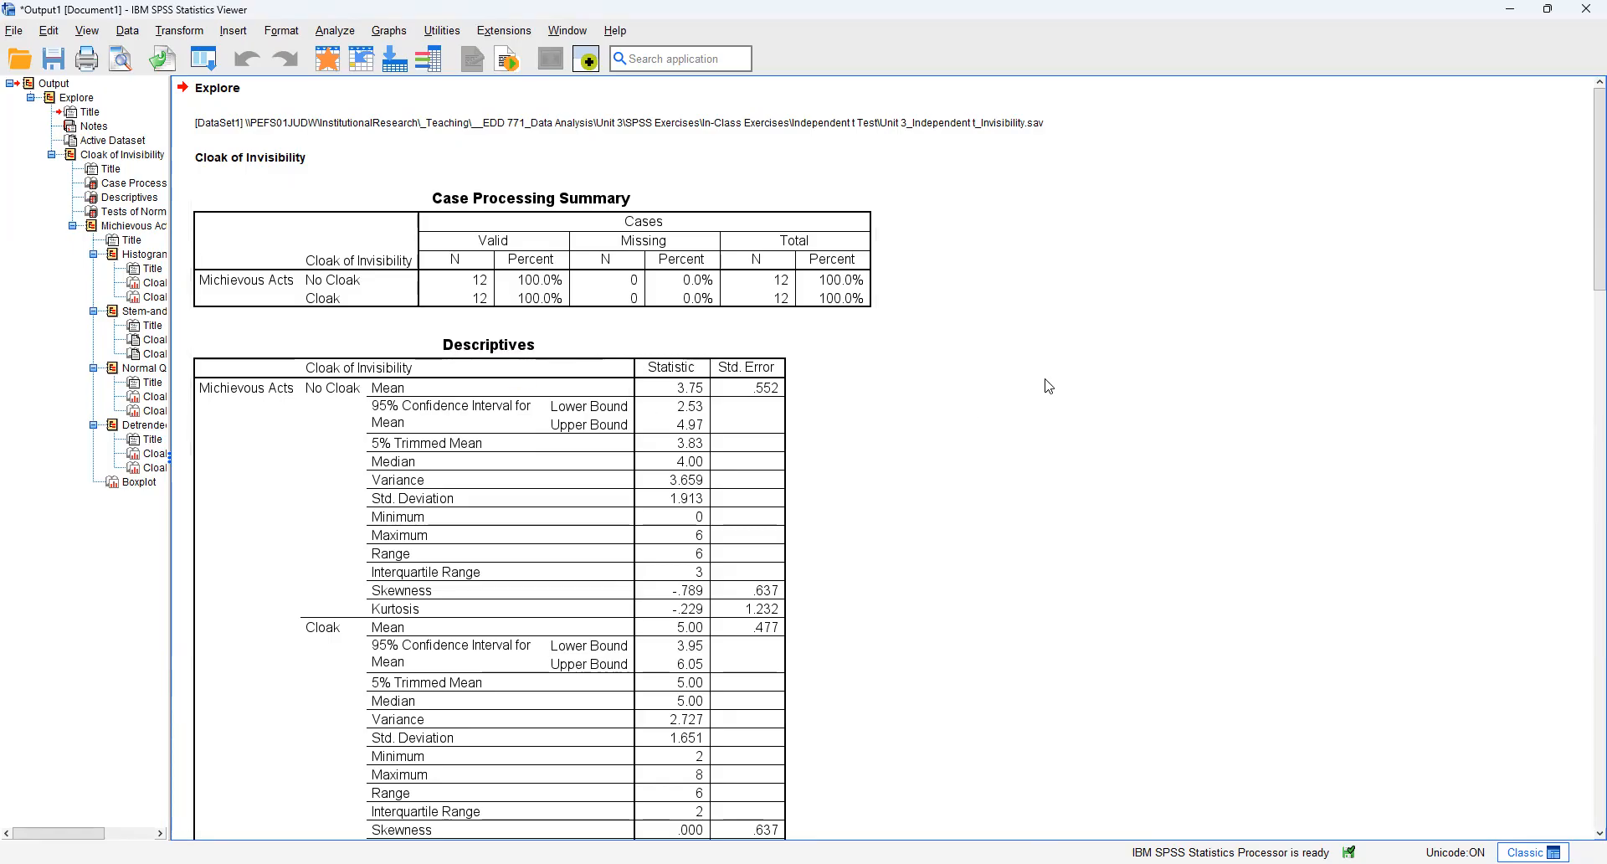
{"action": "scroll", "coordinate": [1052, 398], "scroll_direction": "down", "scroll_amount": 3}
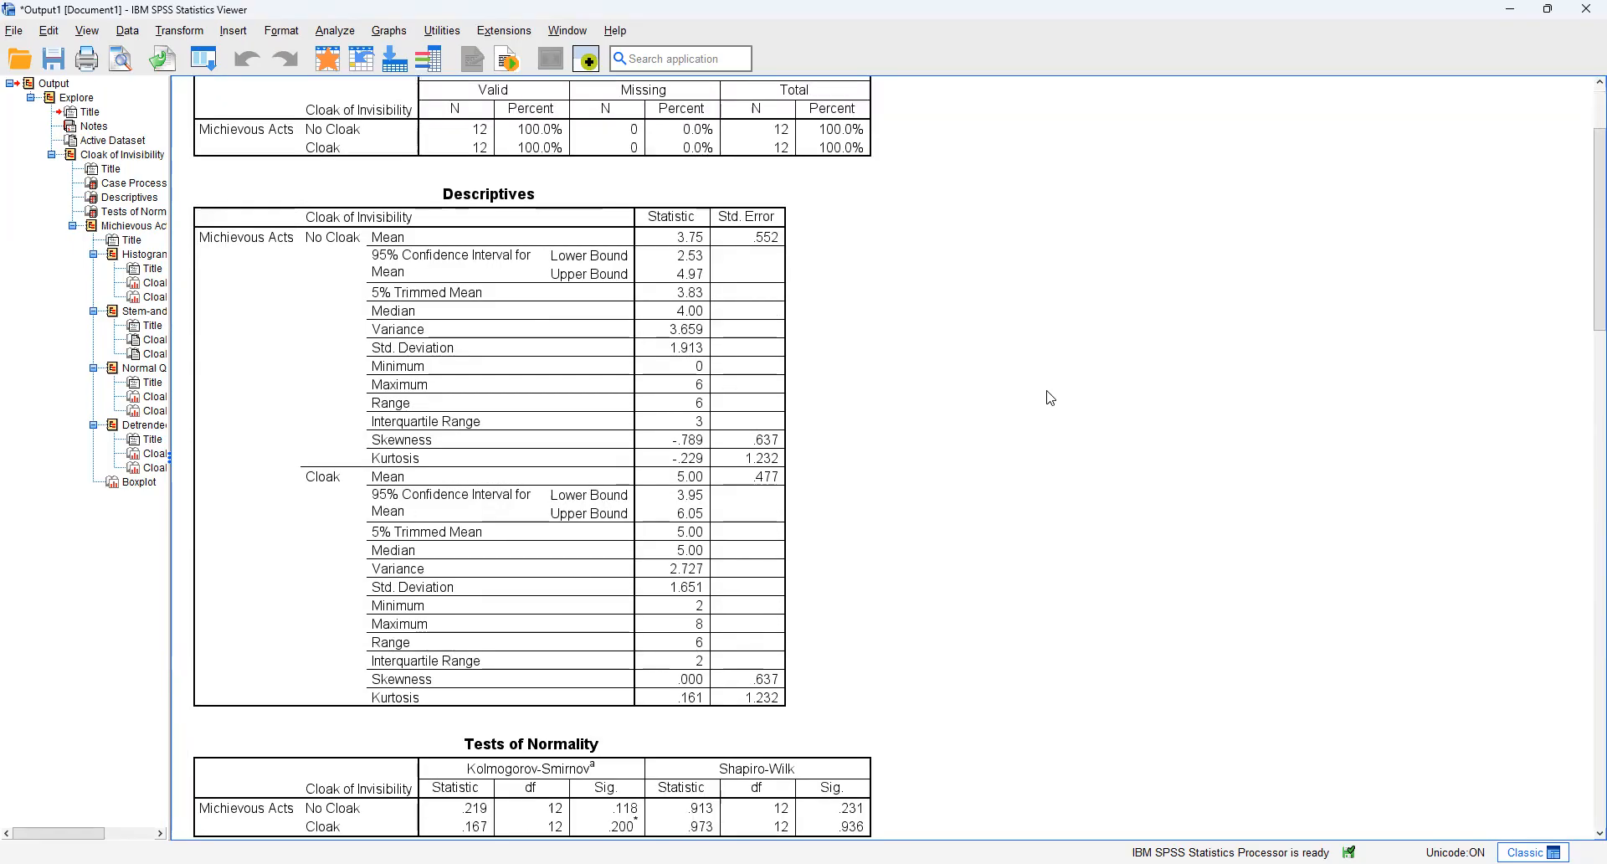
{"action": "left_click", "coordinate": [750, 259]}
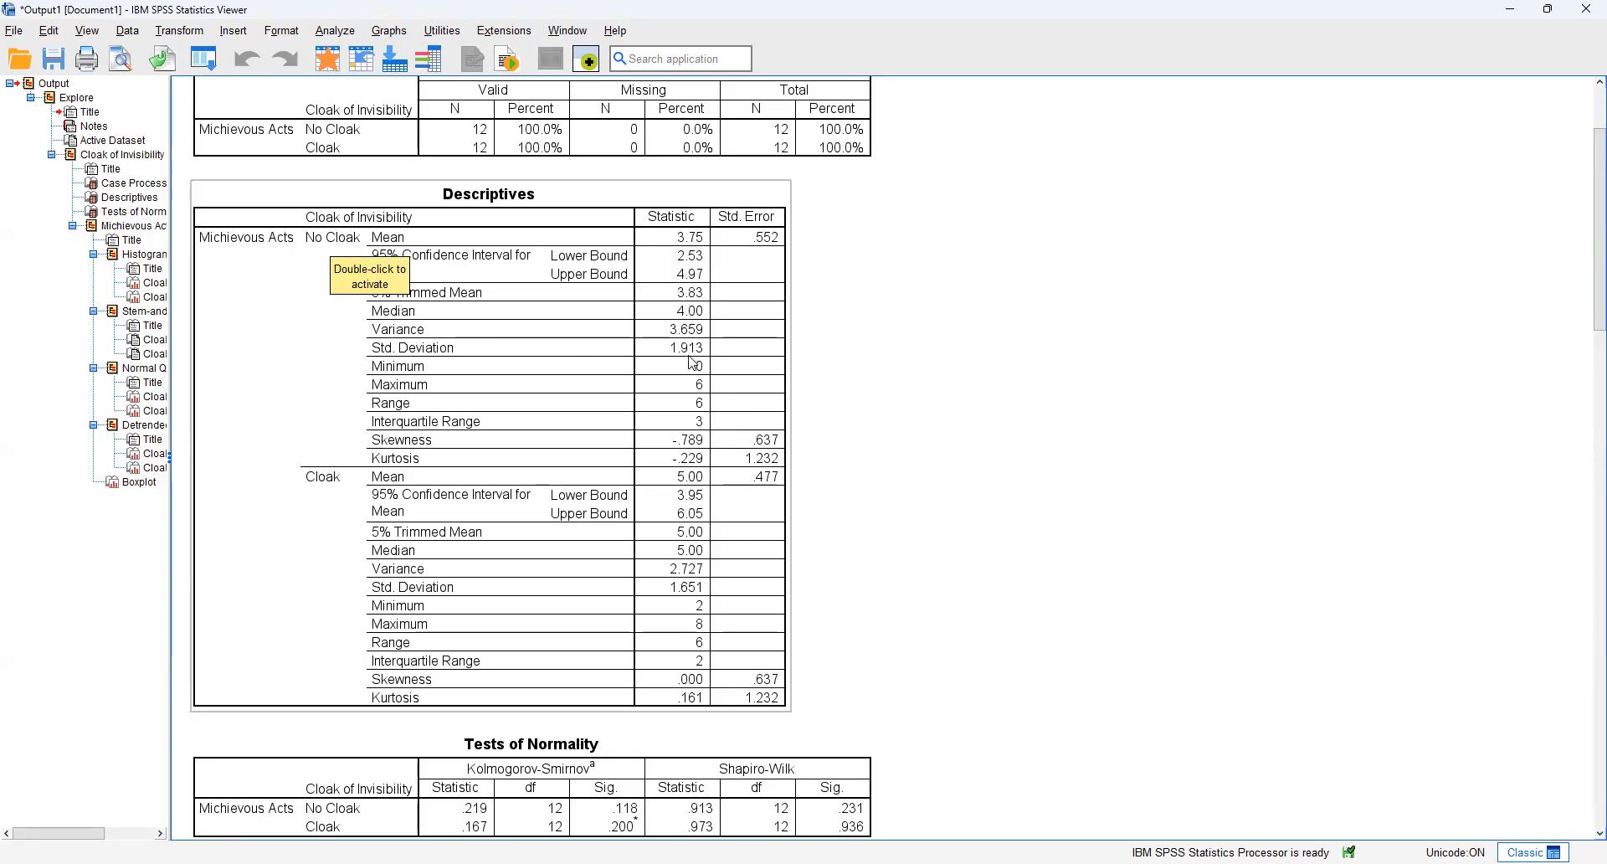
{"action": "left_click", "coordinate": [849, 367]}
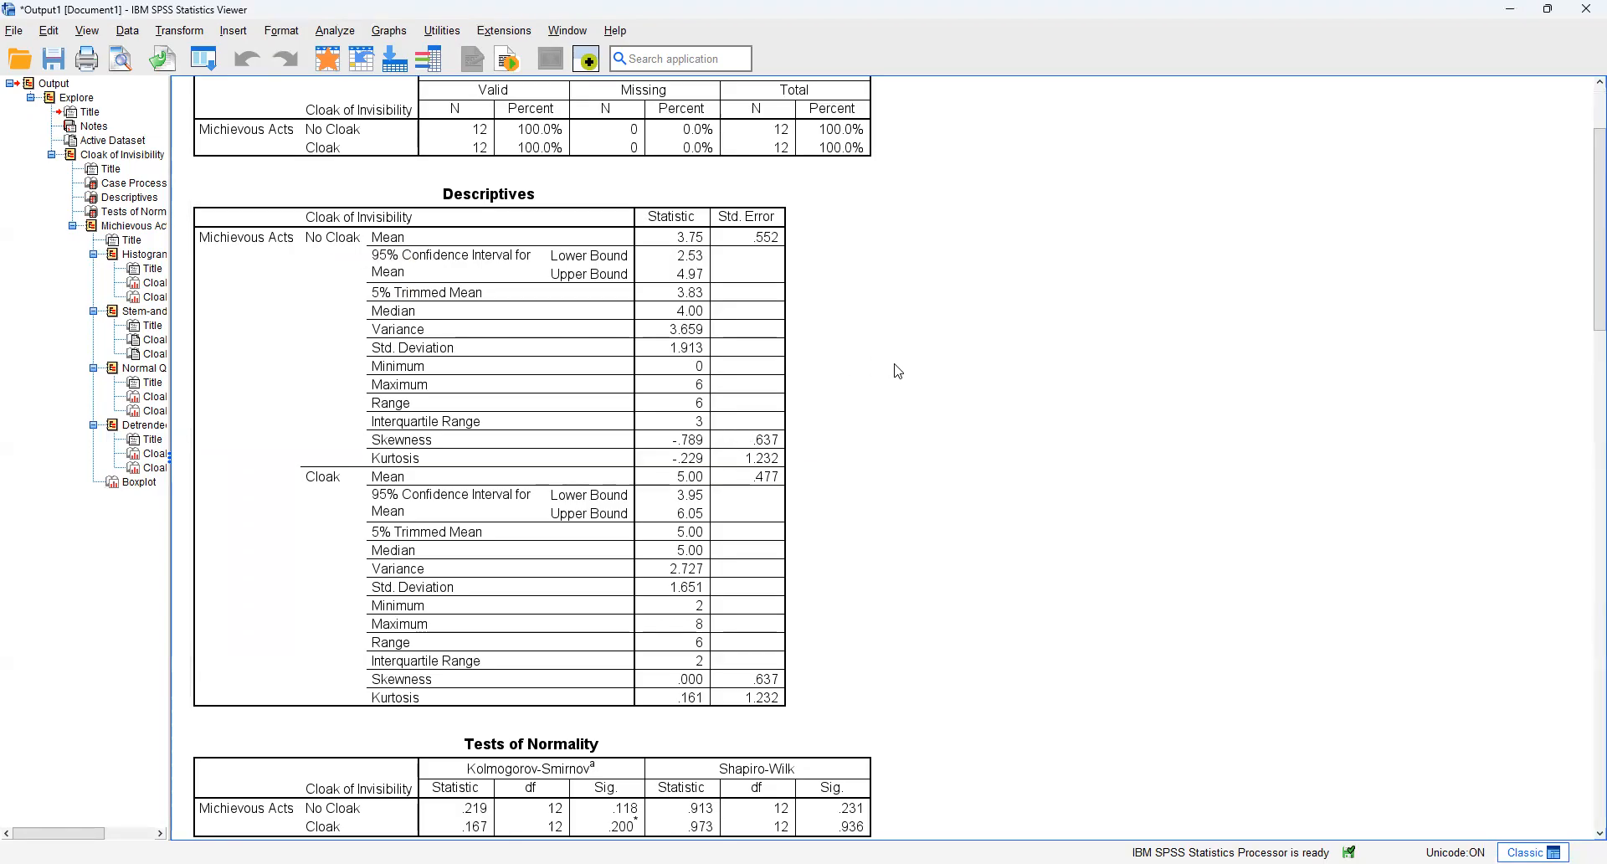
{"action": "left_click", "coordinate": [495, 356]}
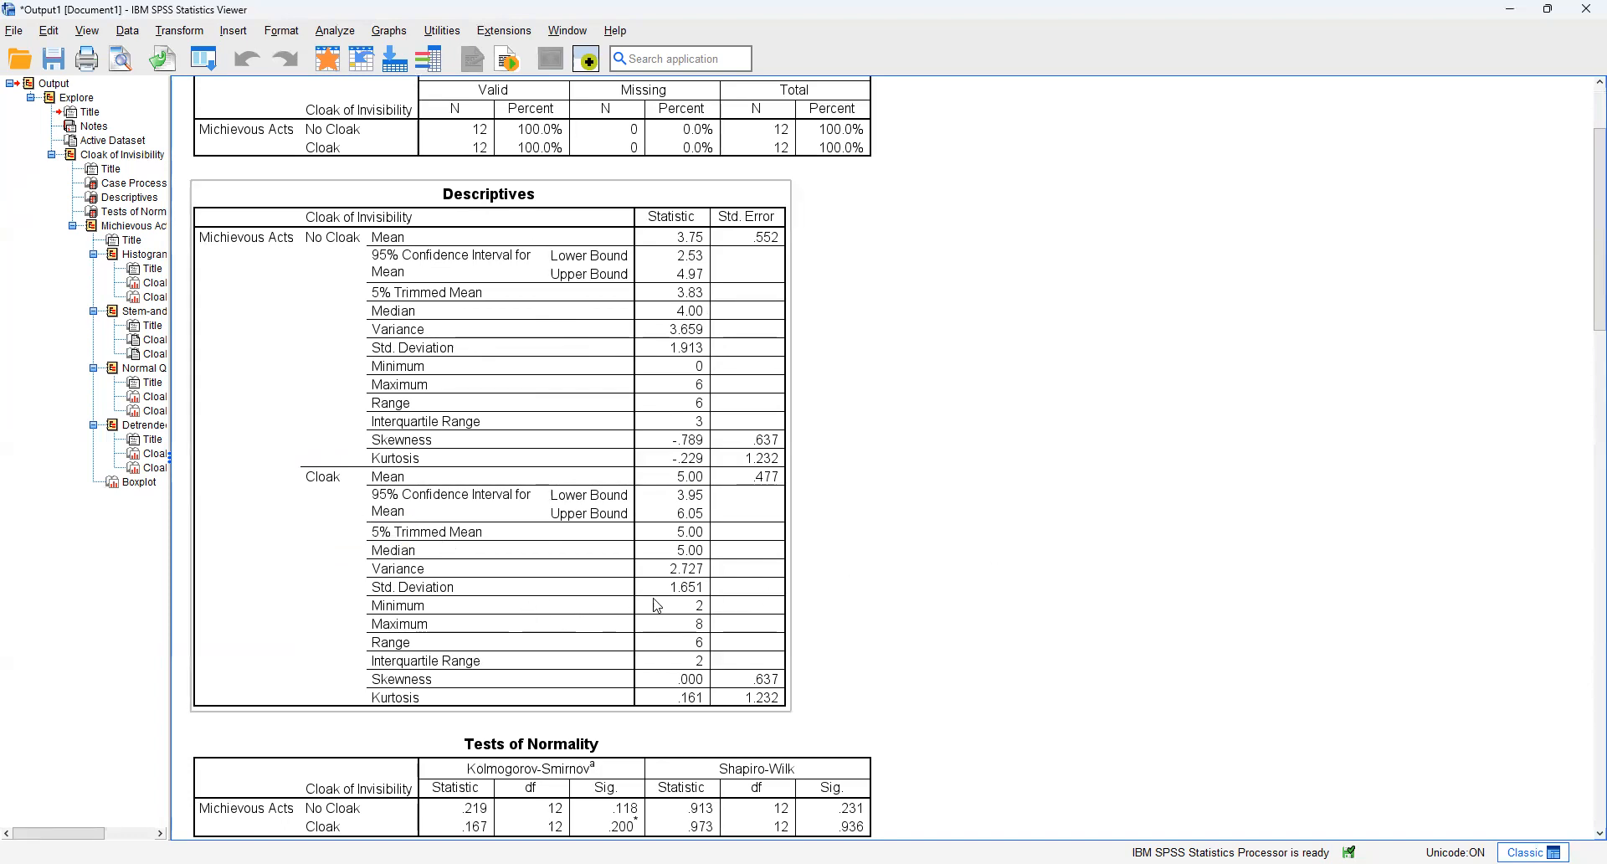
{"action": "left_click", "coordinate": [894, 506]}
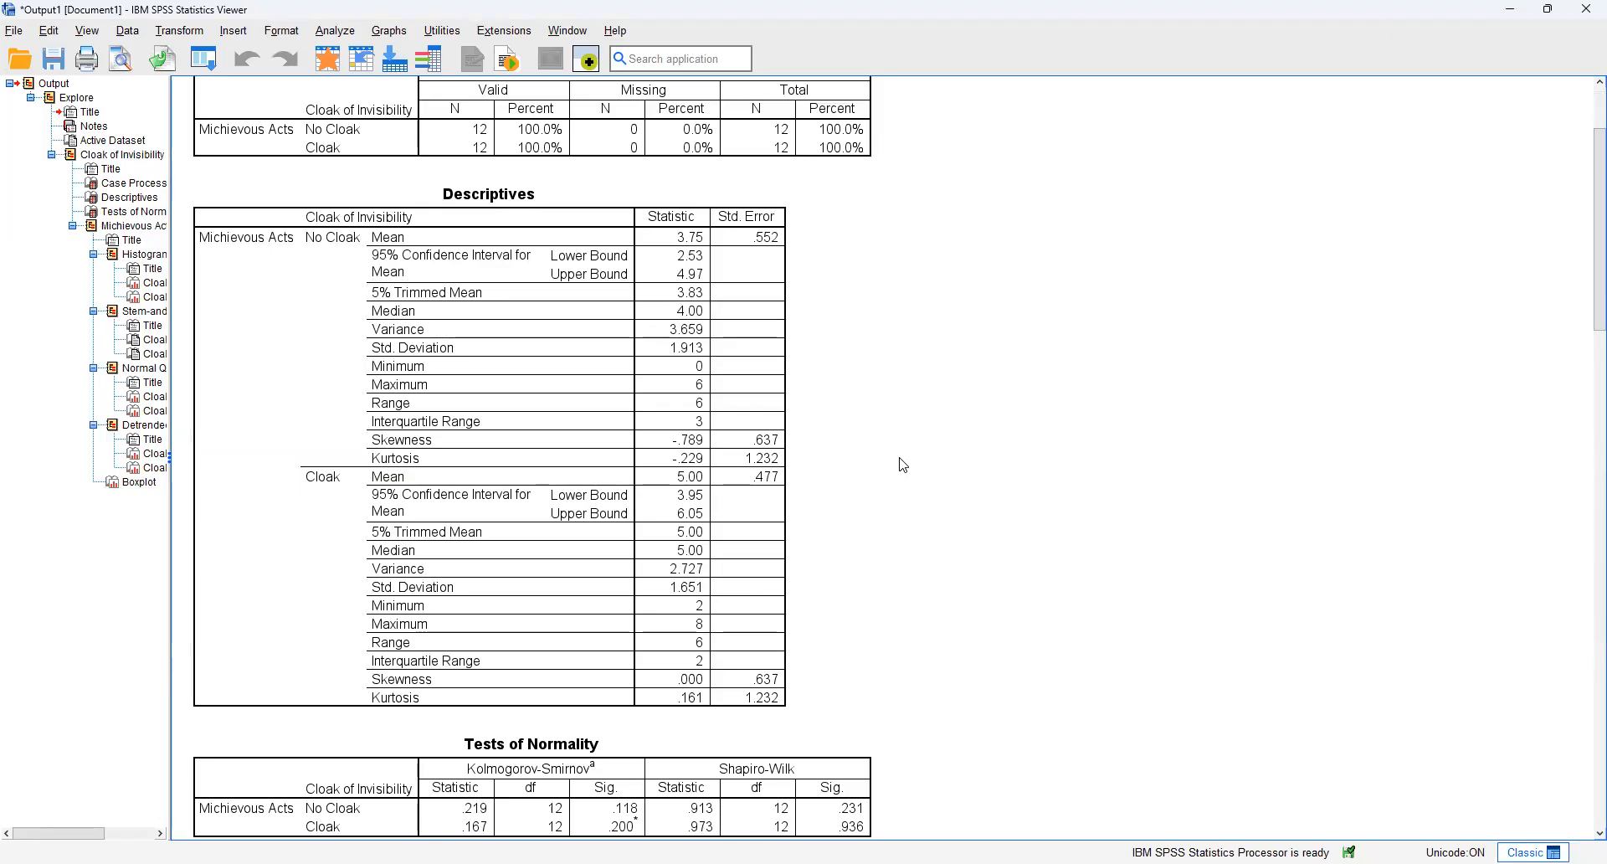
{"action": "left_click", "coordinate": [586, 443]}
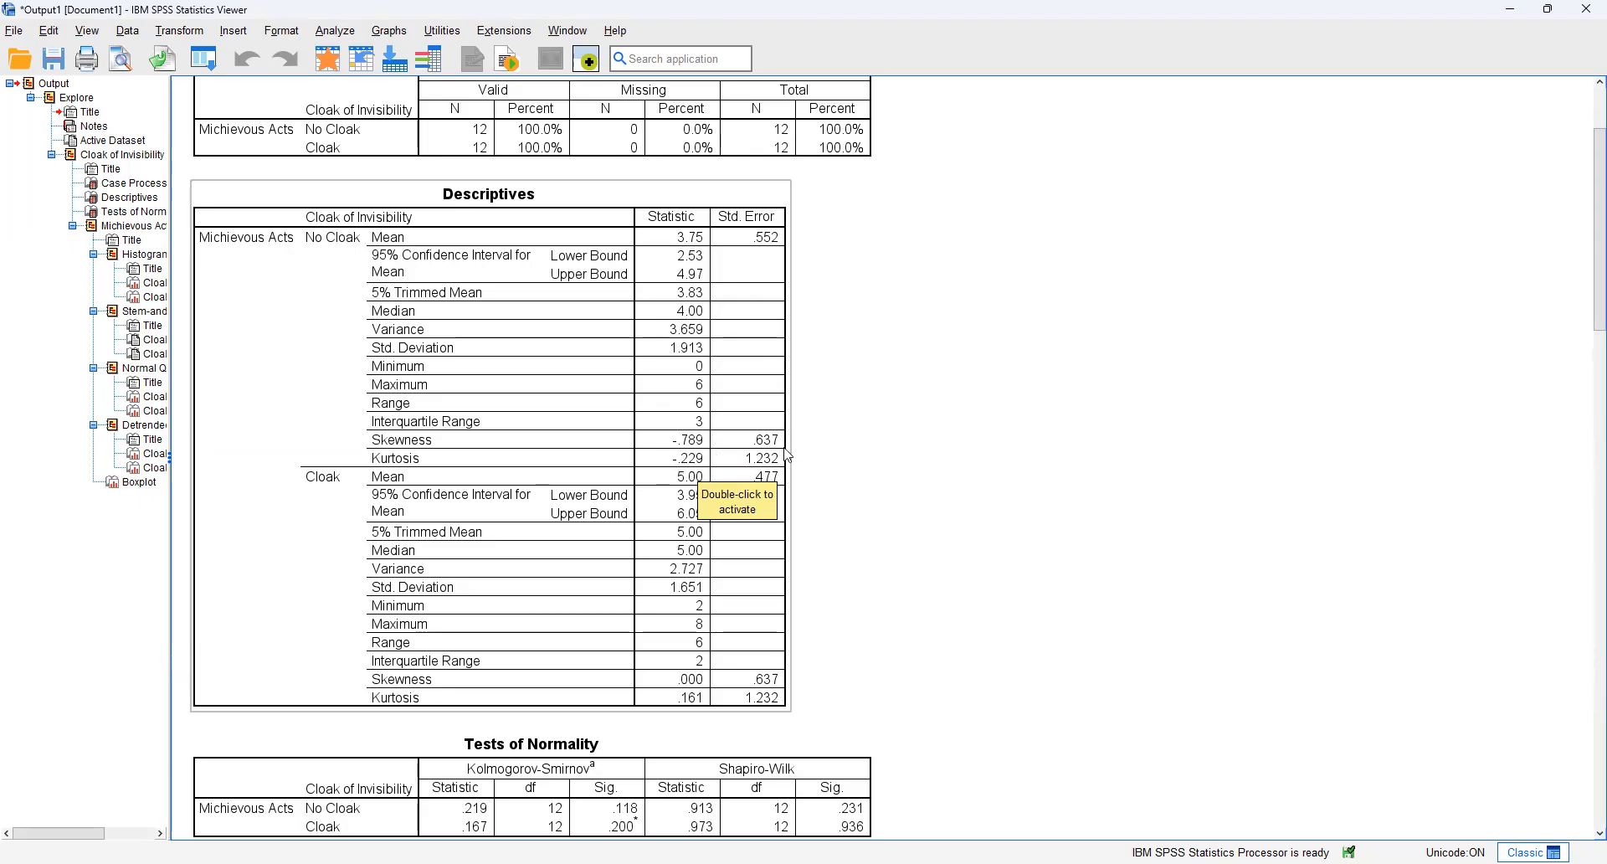
Step: Examine the Tests of Normality table and the mischievous acts histogram for the No Cloak group
{"action": "left_click", "coordinate": [851, 441]}
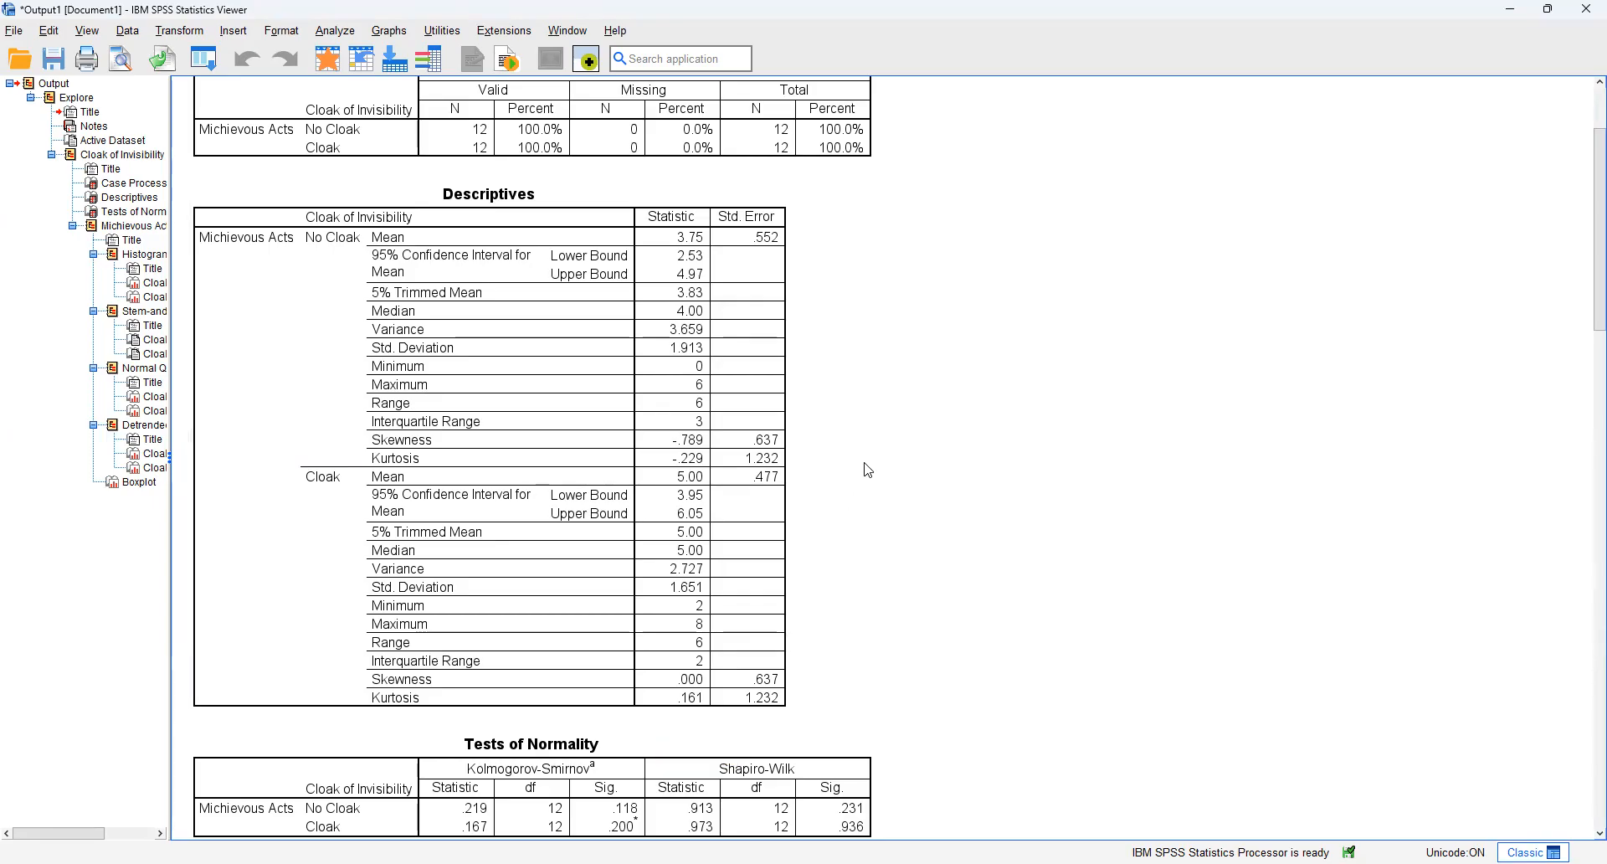
{"action": "scroll", "coordinate": [867, 469], "scroll_direction": "down", "scroll_amount": 5}
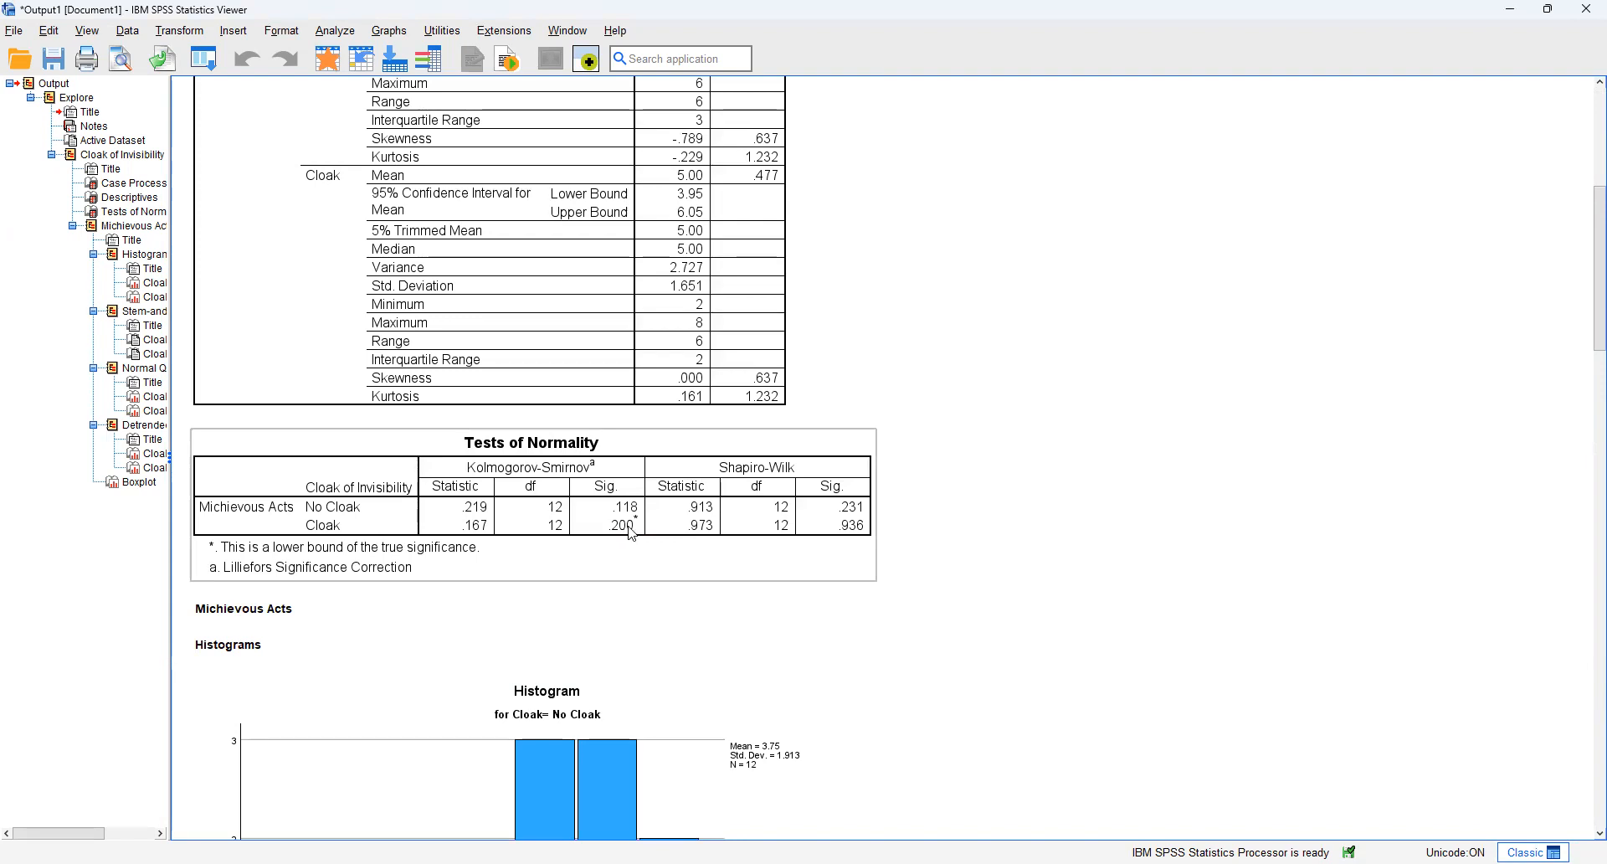
{"action": "scroll", "coordinate": [628, 529], "scroll_direction": "down", "scroll_amount": 3}
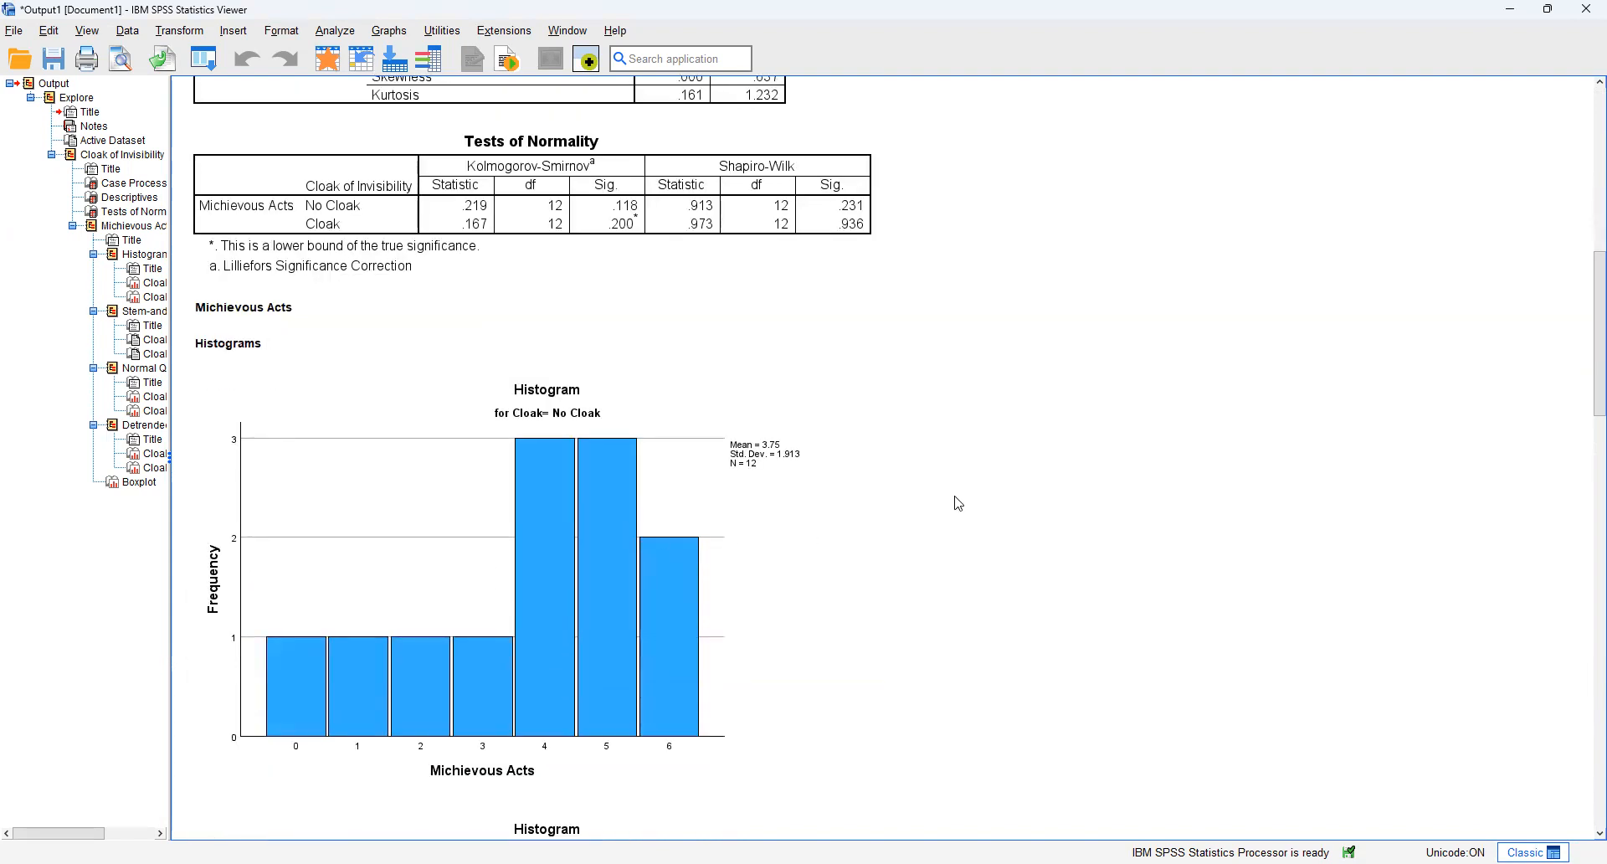
{"action": "scroll", "coordinate": [955, 499], "scroll_direction": "down", "scroll_amount": 1}
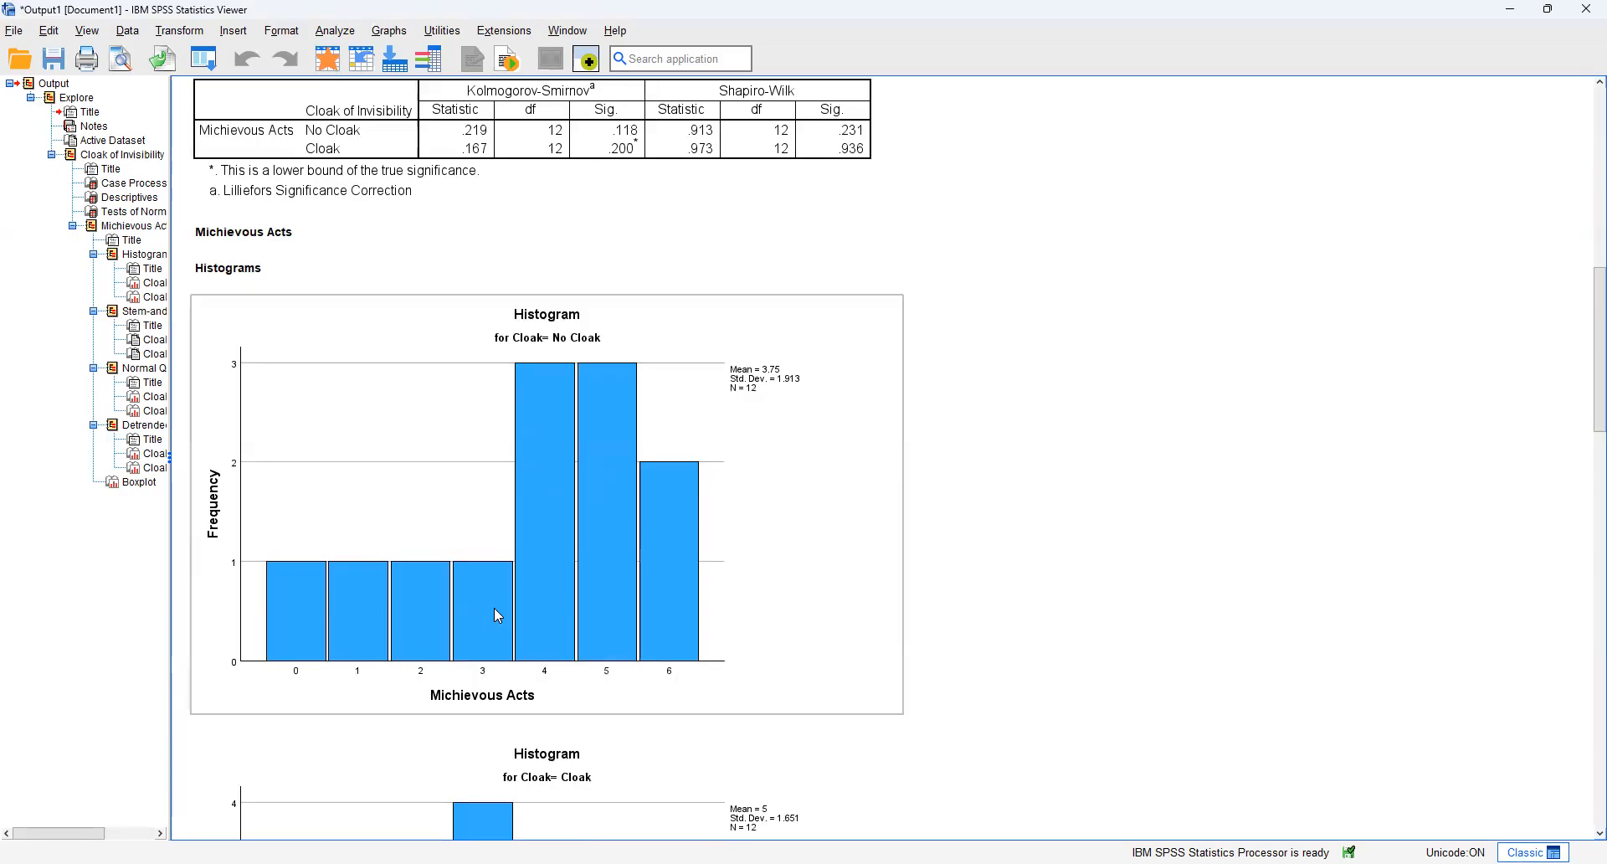
{"action": "scroll", "coordinate": [498, 616], "scroll_direction": "up", "scroll_amount": 3}
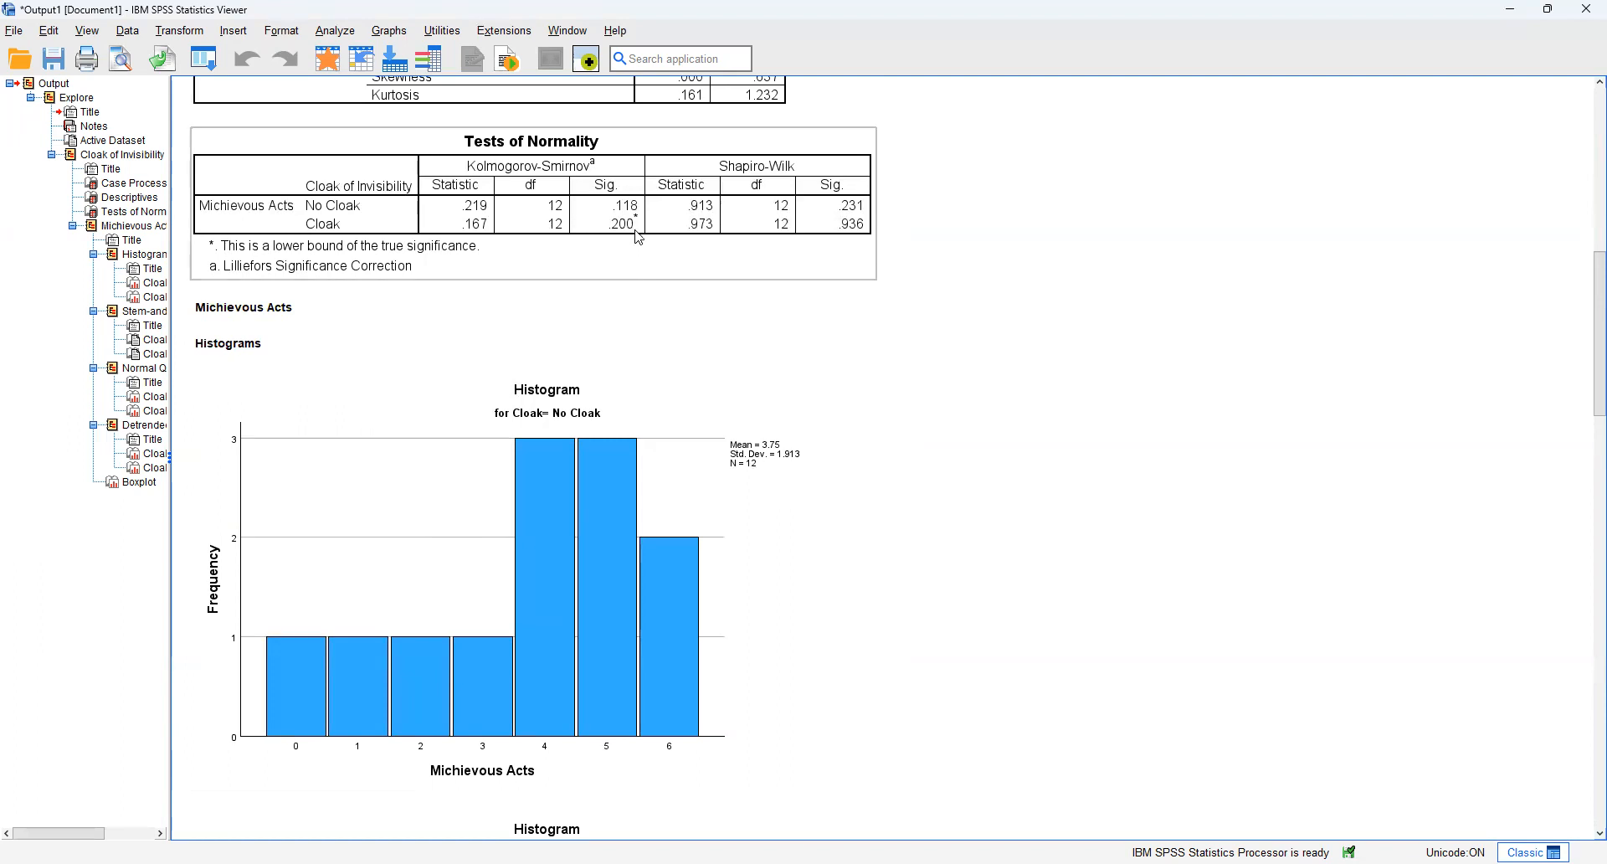
{"action": "left_click", "coordinate": [663, 316]}
{"action": "left_click", "coordinate": [668, 391]}
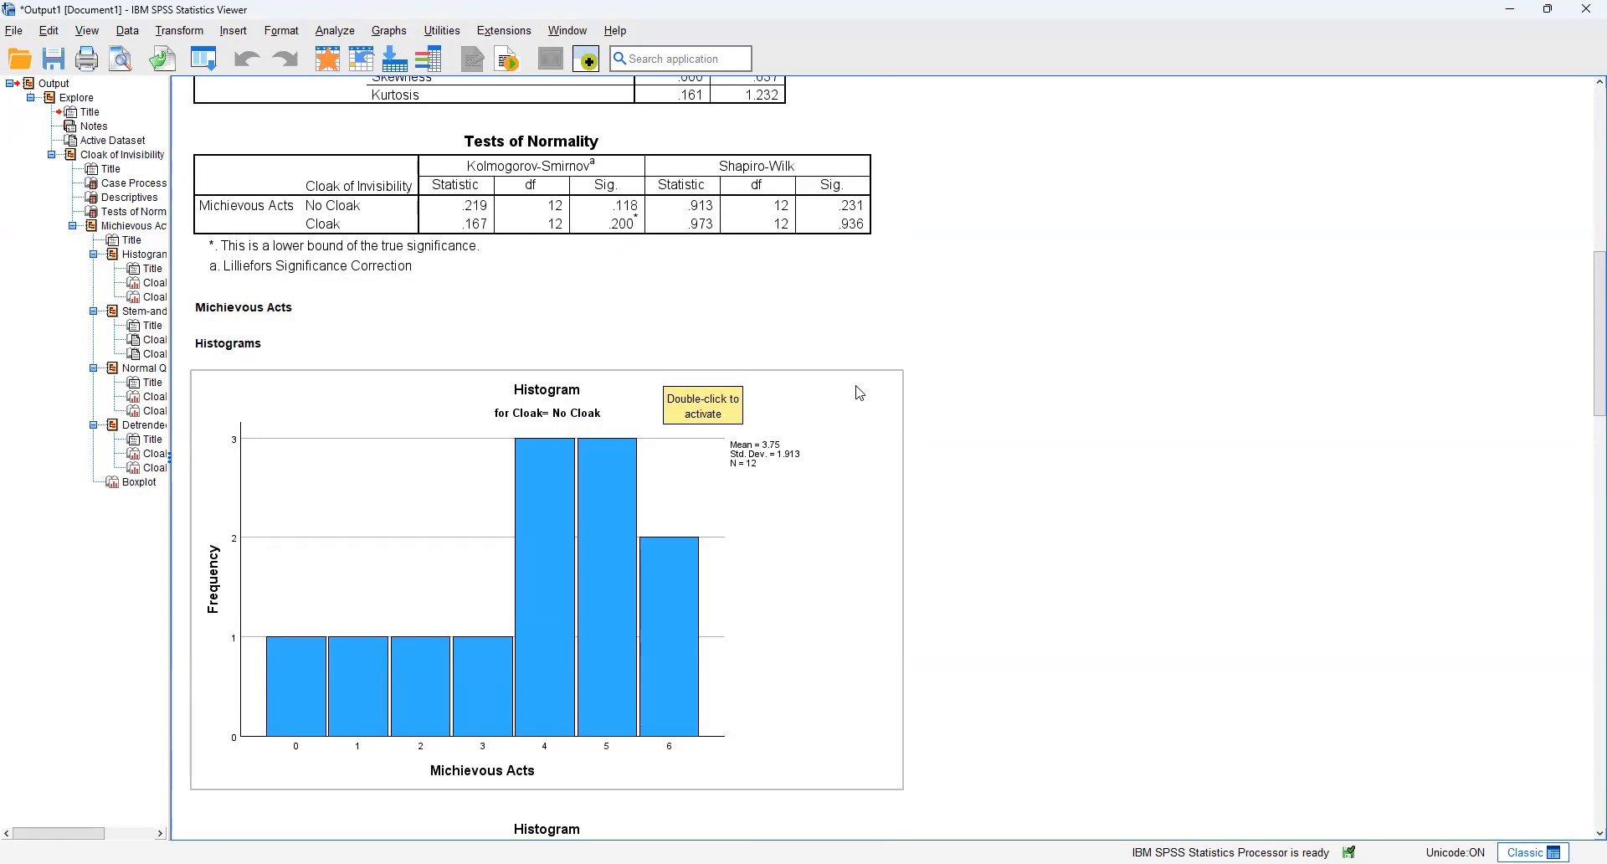
Step: Look through the Cloak group's histogram, the stem-and-leaf and Q-Q plots, and the boxplots comparing both groups
{"action": "scroll", "coordinate": [860, 394], "scroll_direction": "down", "scroll_amount": 5}
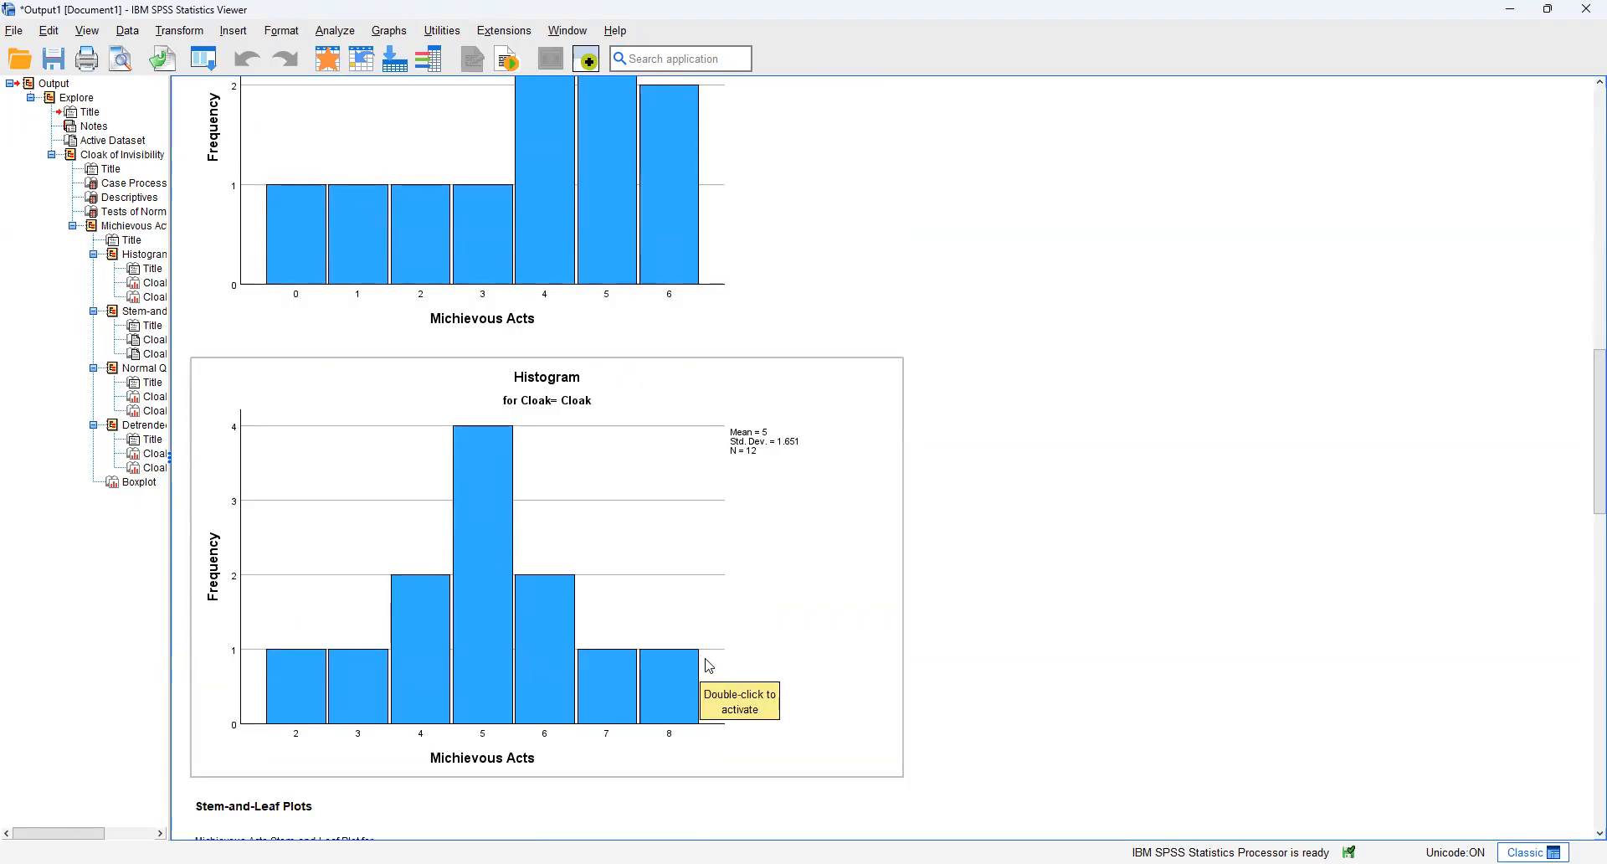
{"action": "scroll", "coordinate": [686, 635], "scroll_direction": "down", "scroll_amount": 3}
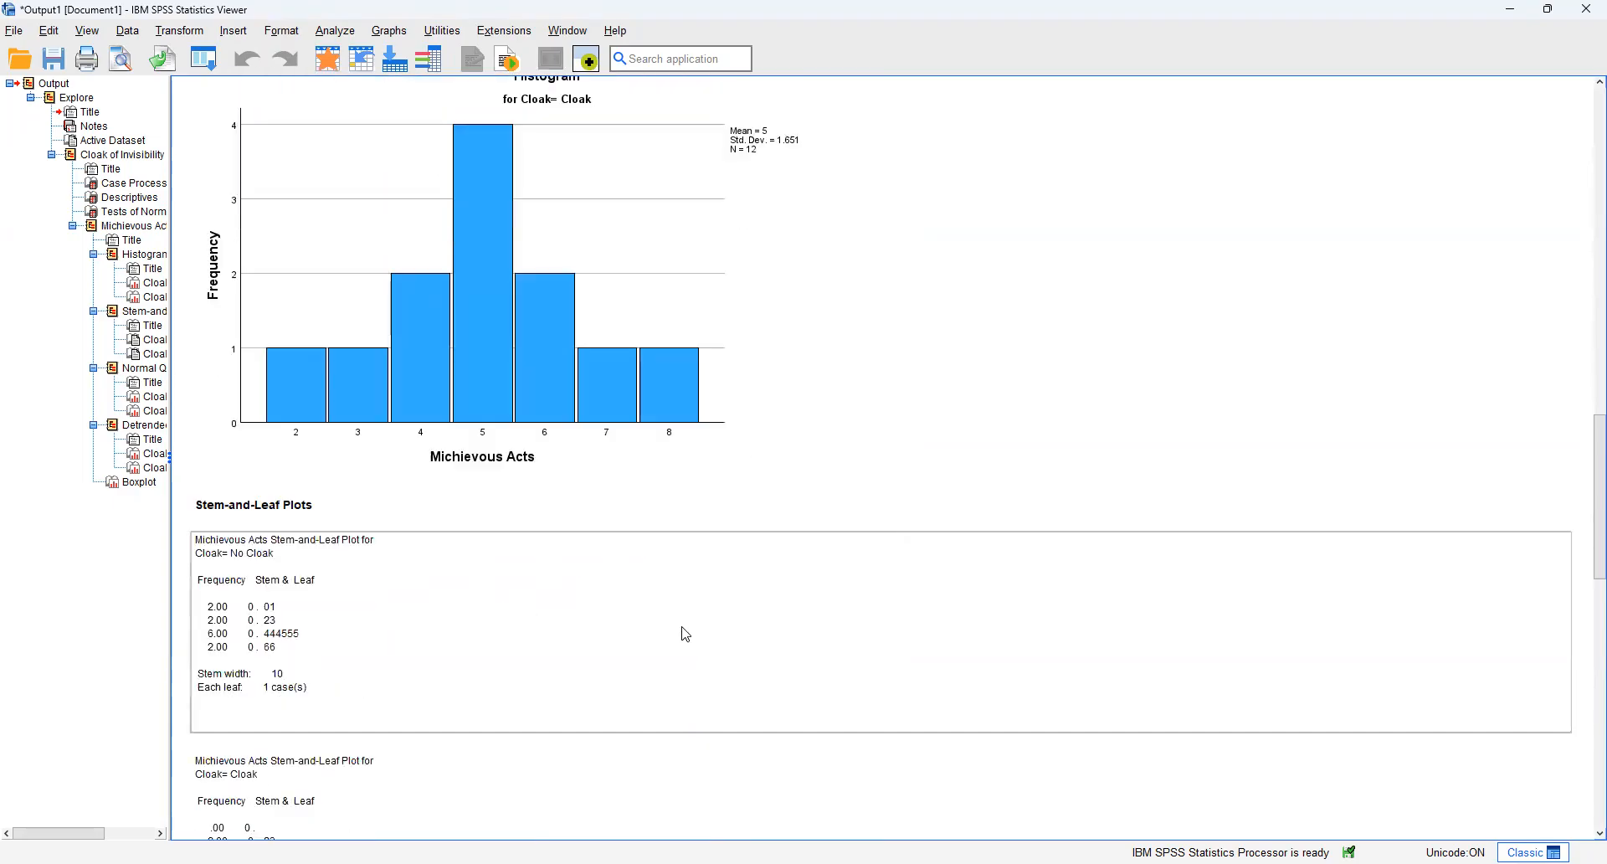
{"action": "scroll", "coordinate": [686, 634], "scroll_direction": "down", "scroll_amount": 12}
{"action": "scroll", "coordinate": [686, 635], "scroll_direction": "down", "scroll_amount": 7}
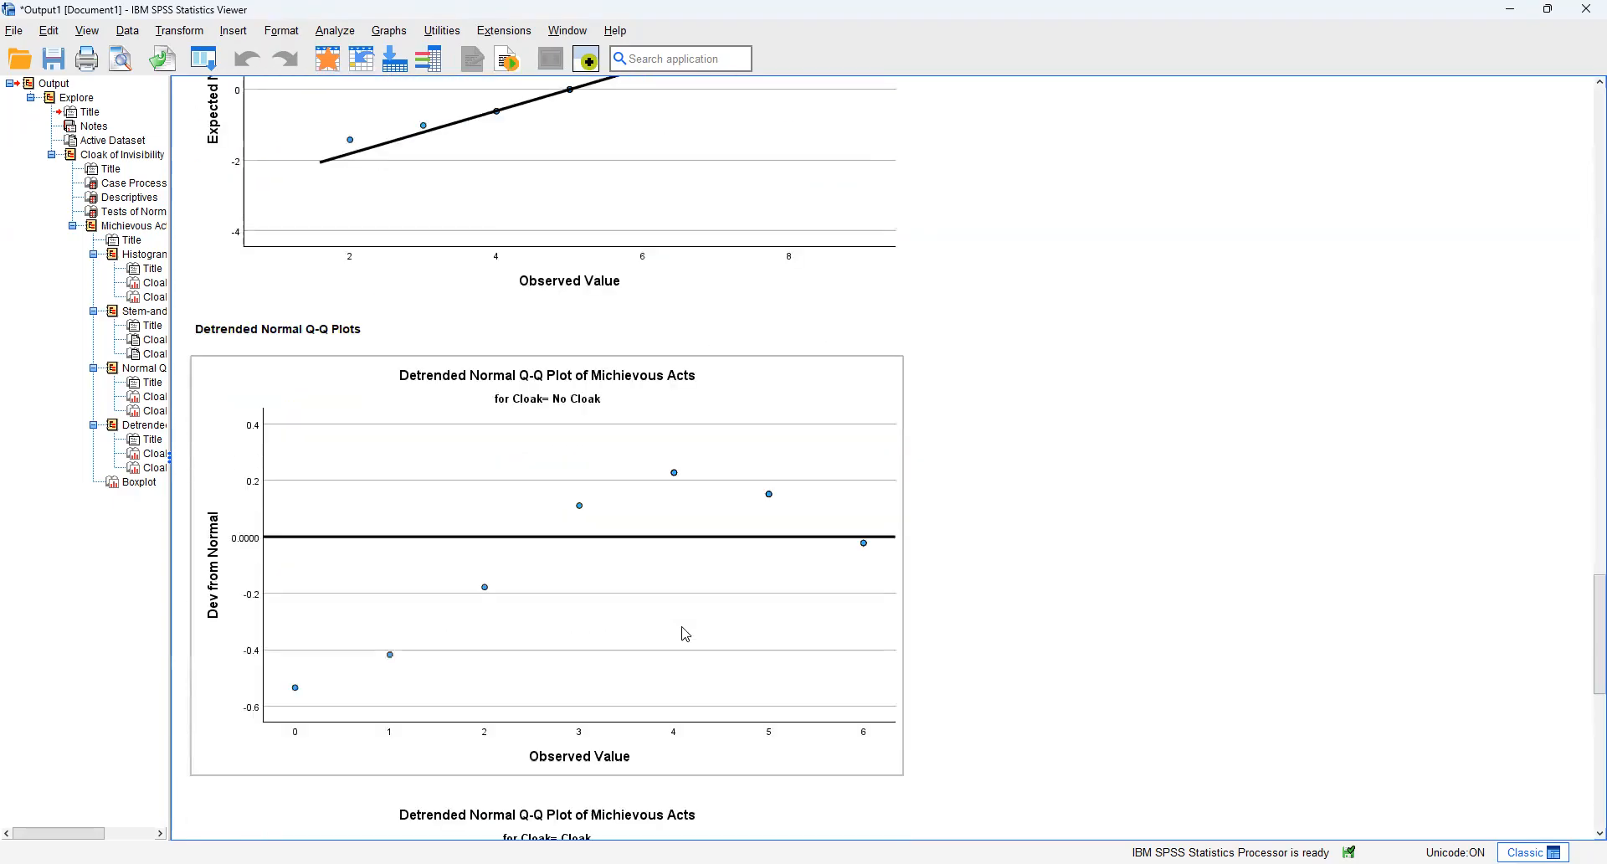
{"action": "scroll", "coordinate": [717, 620], "scroll_direction": "down", "scroll_amount": 4}
{"action": "scroll", "coordinate": [790, 611], "scroll_direction": "down", "scroll_amount": 1}
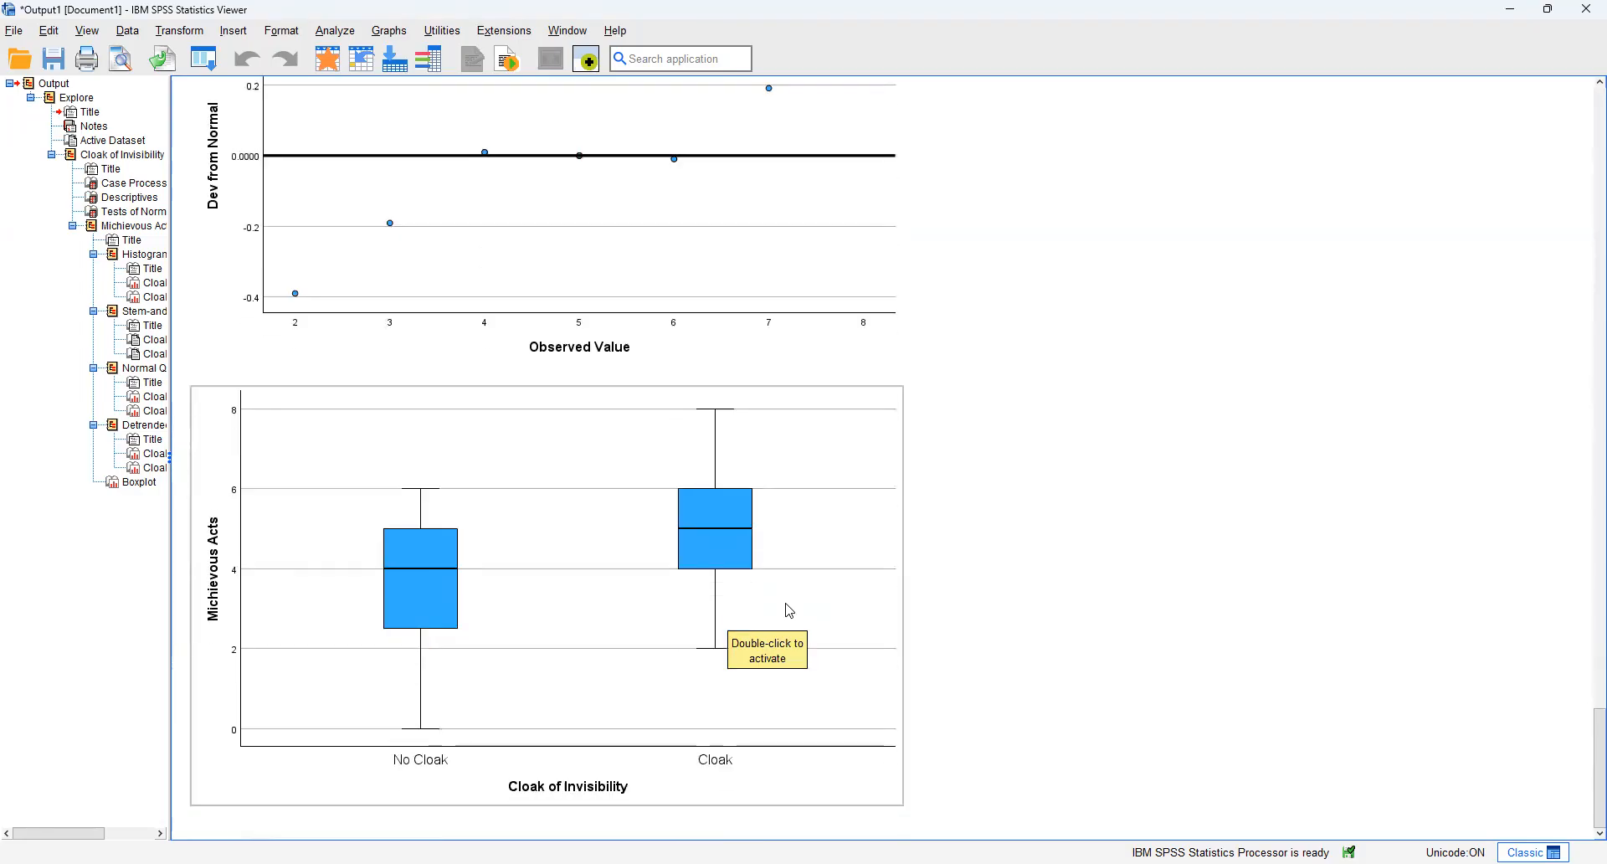
{"action": "left_click", "coordinate": [843, 670]}
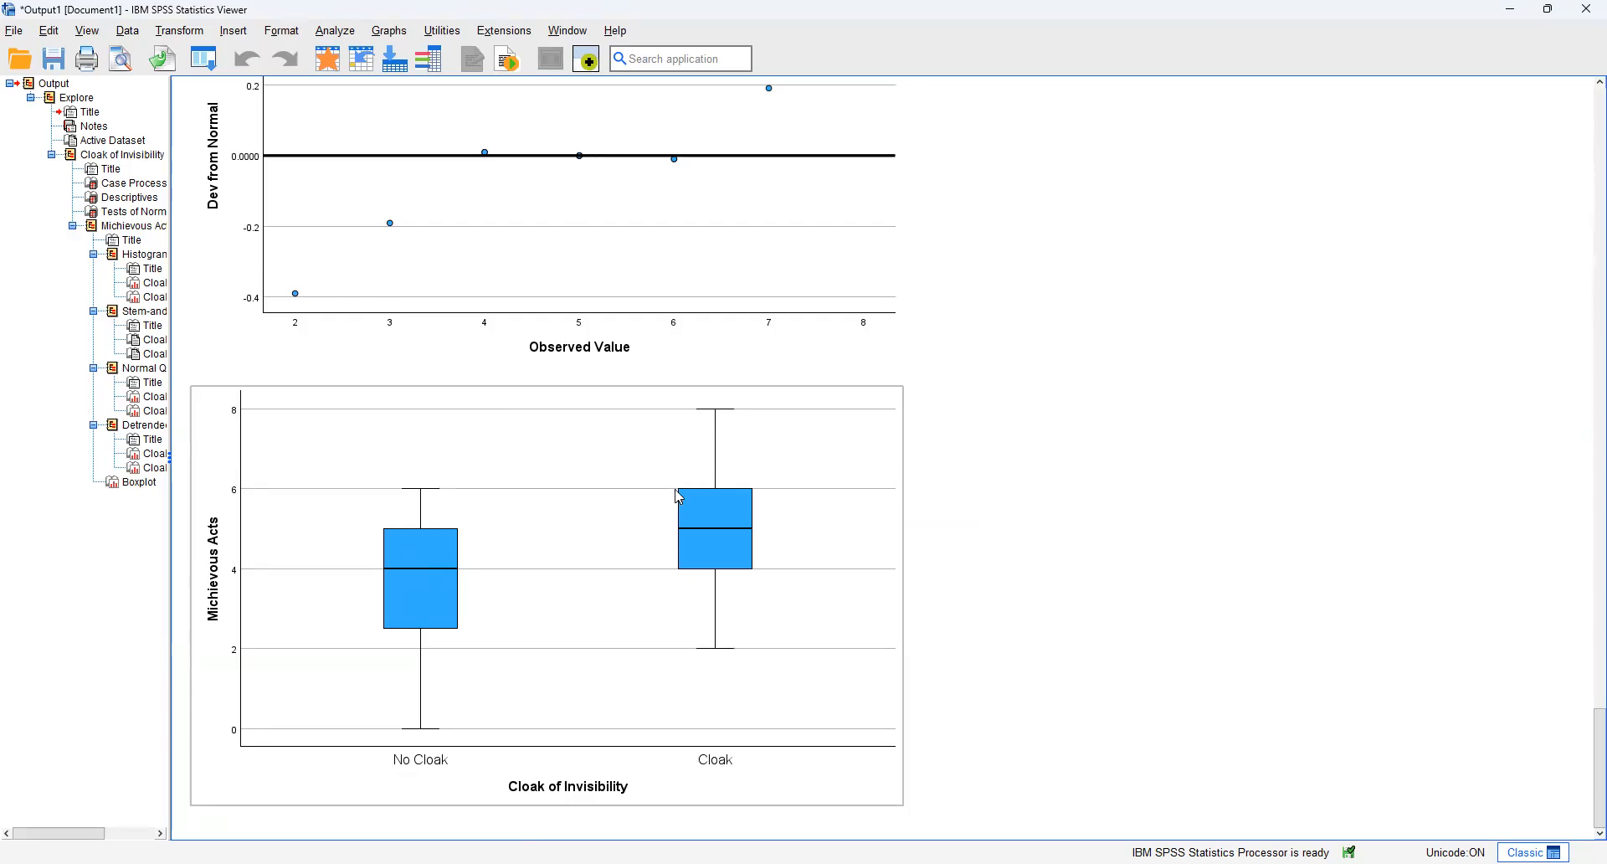
{"action": "left_click", "coordinate": [985, 360]}
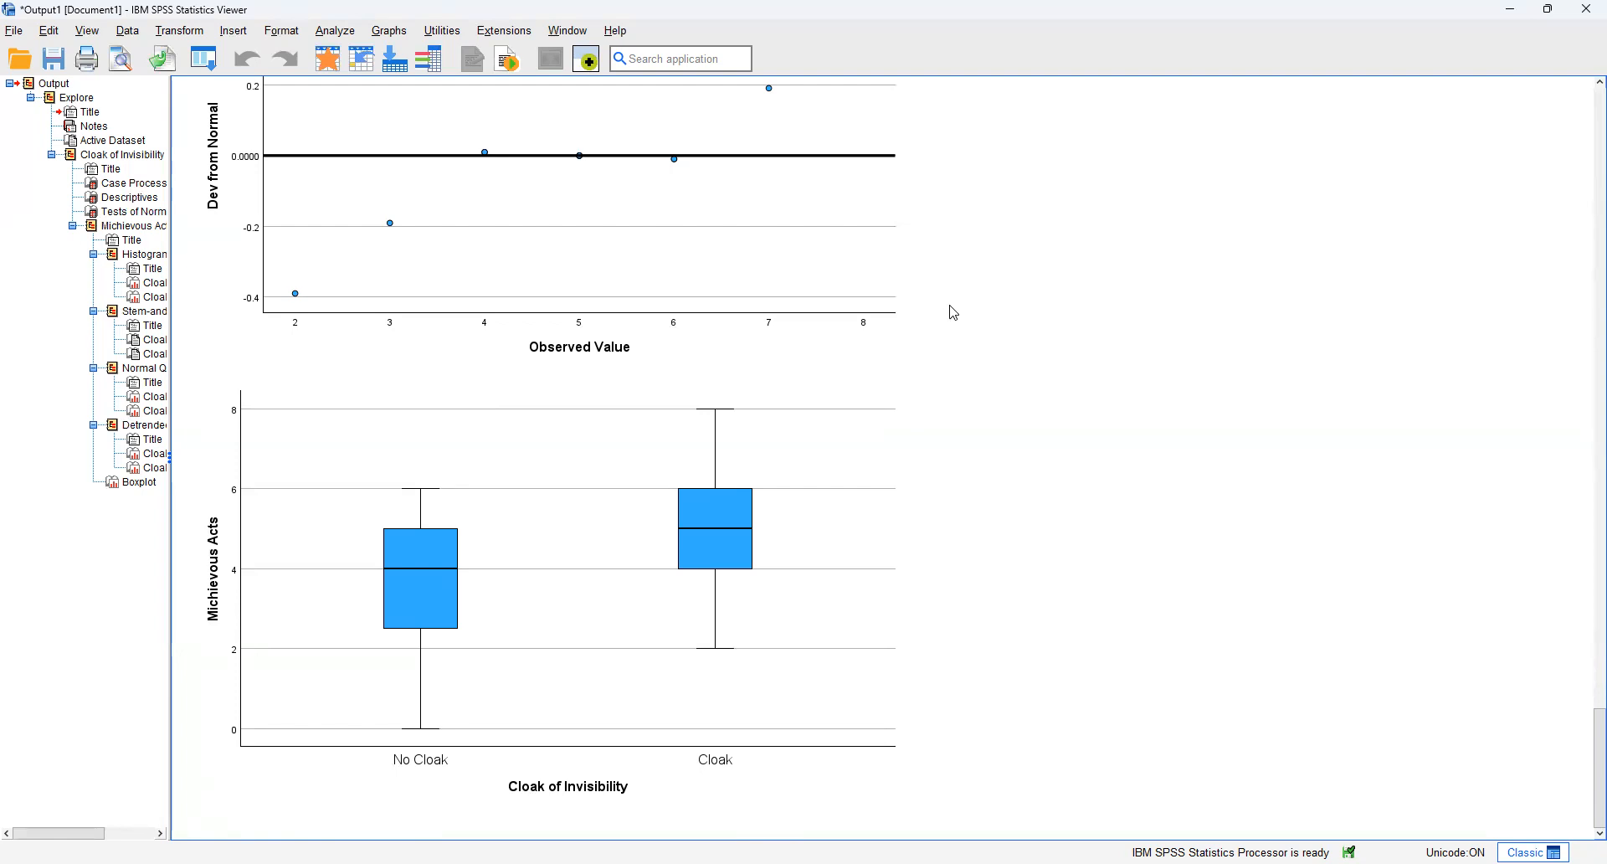
{"action": "left_click", "coordinate": [621, 195]}
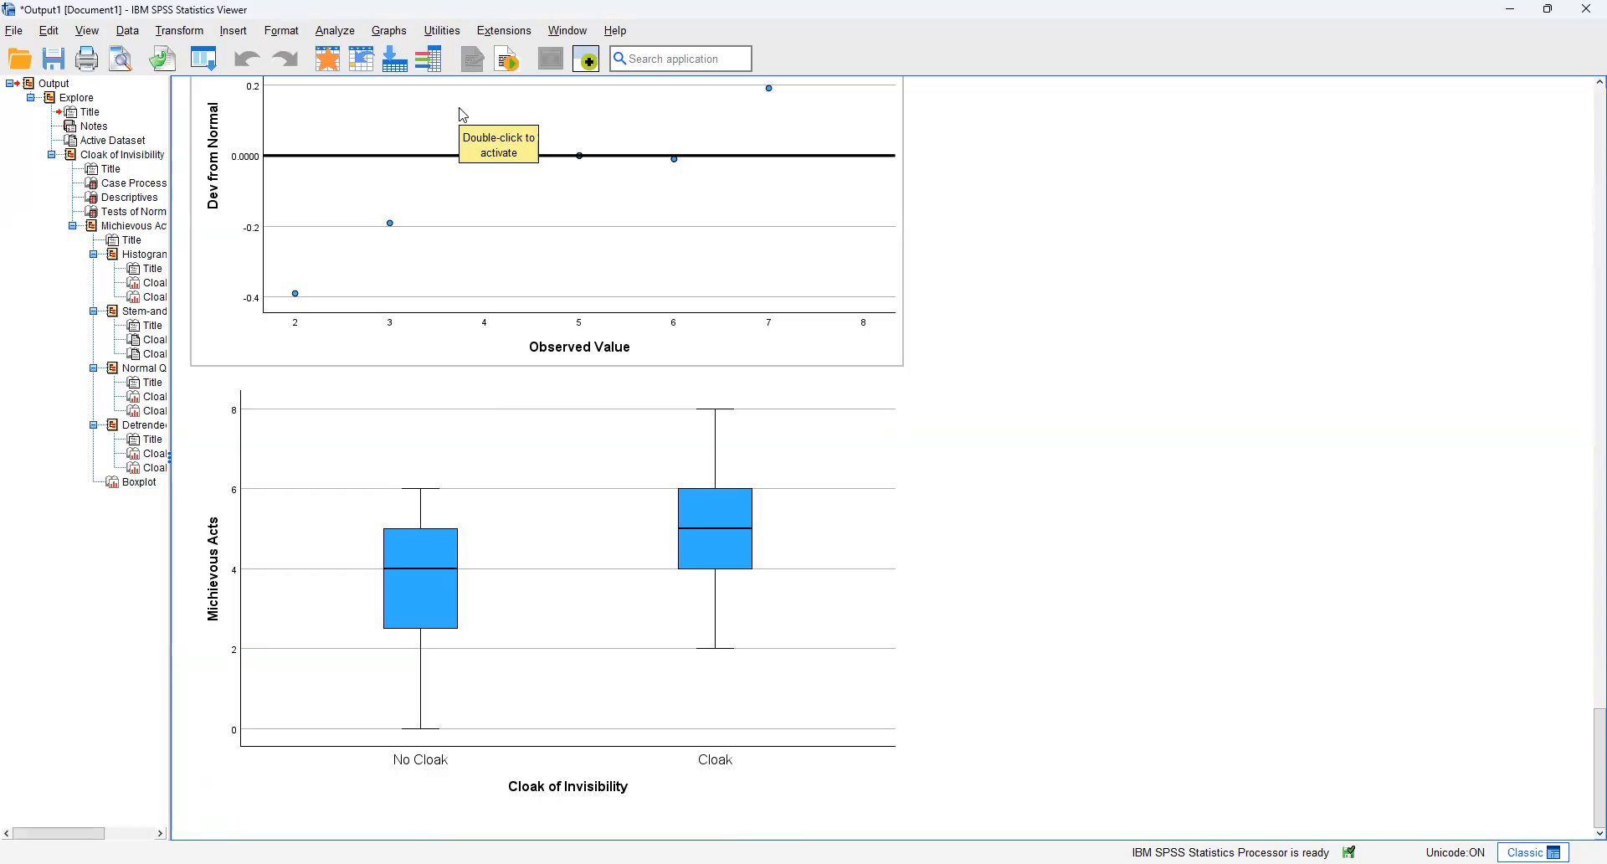
Step: Set up an Independent-Samples T Test with Michievous Acts as the test variable and Cloak of Invisibility as the grouping variable
{"action": "left_click", "coordinate": [335, 32]}
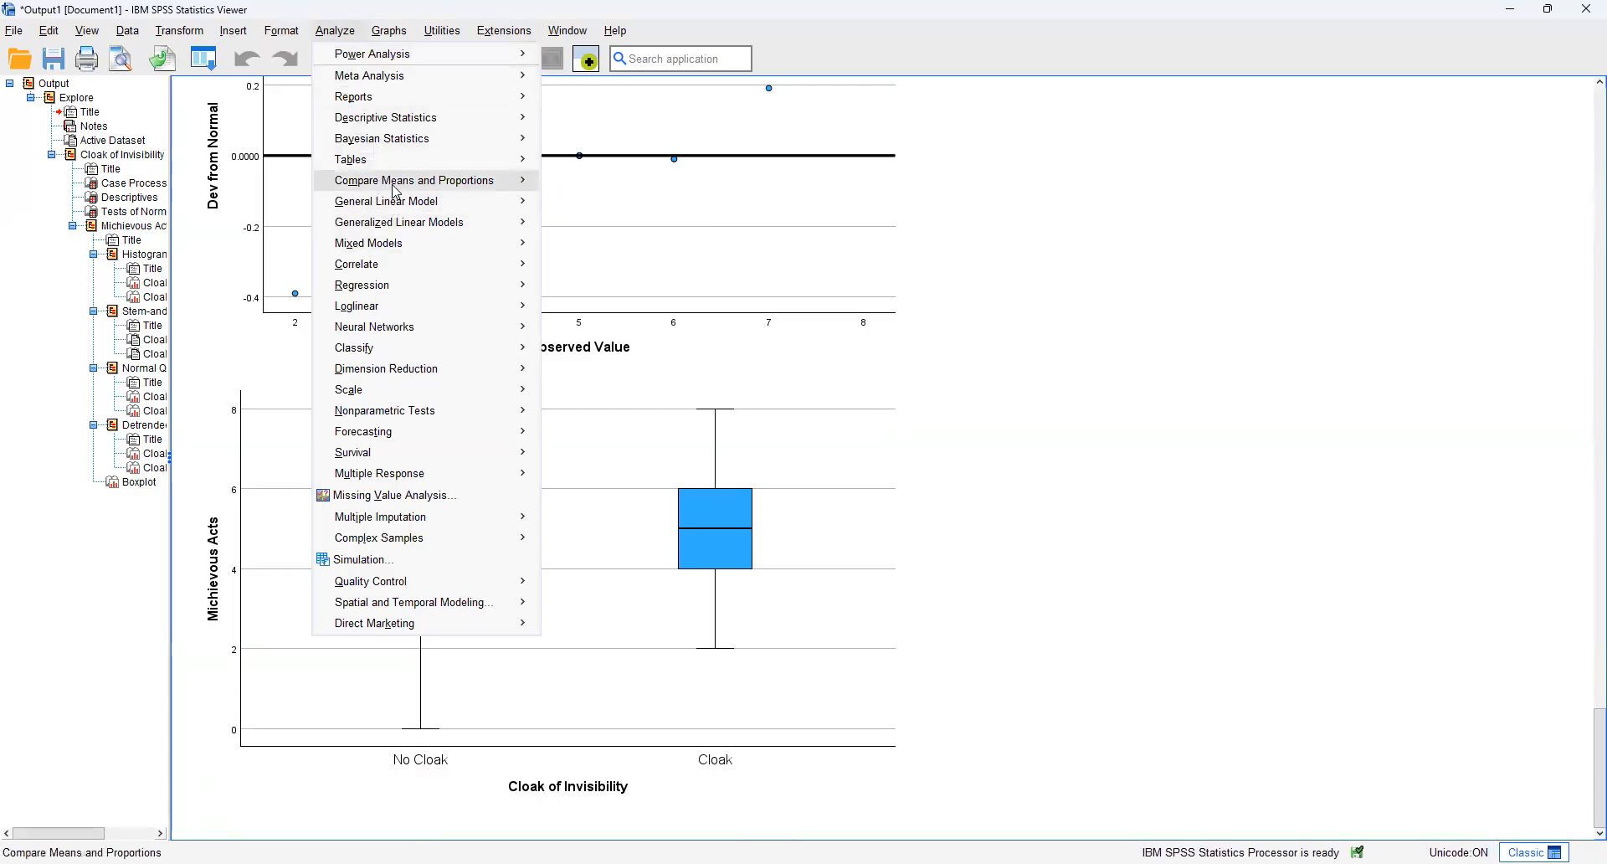
{"action": "mouse_move", "coordinate": [397, 191]}
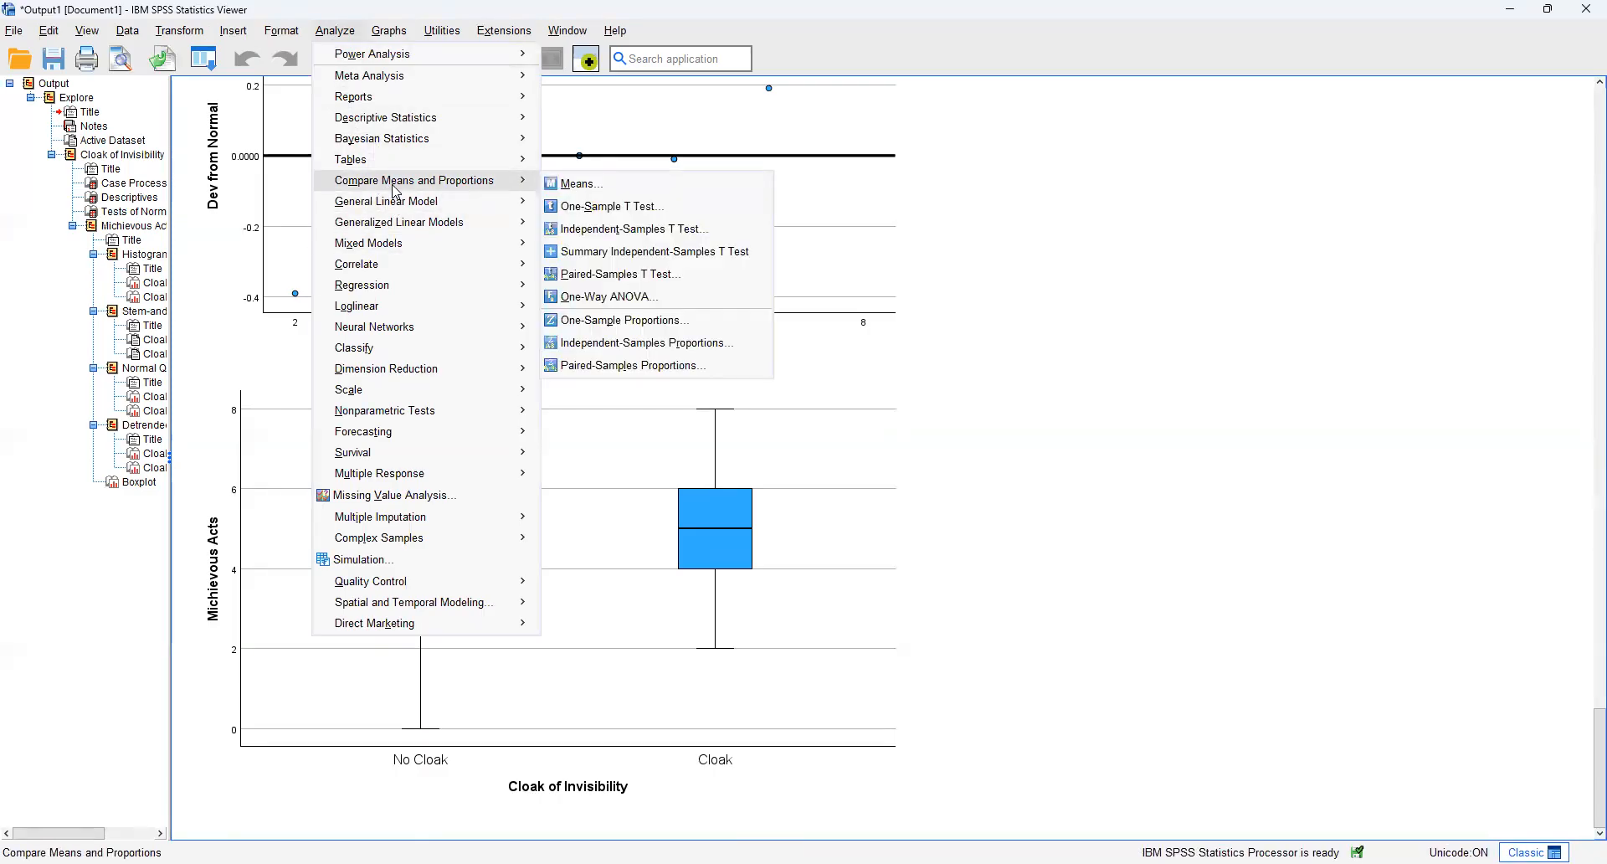
{"action": "left_click", "coordinate": [599, 230]}
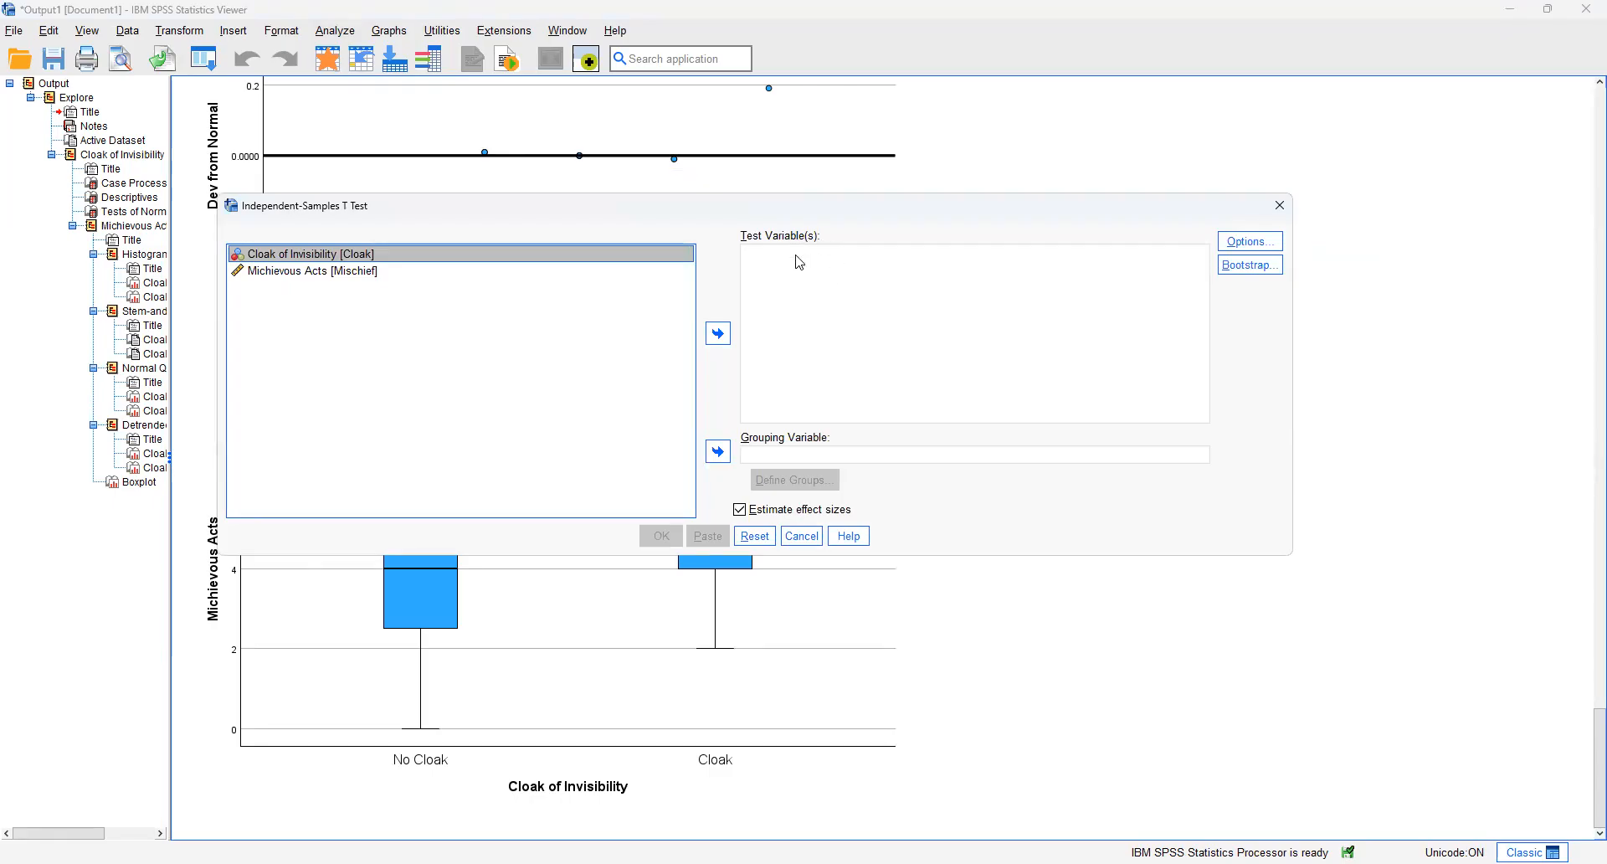
{"action": "left_click", "coordinate": [296, 275]}
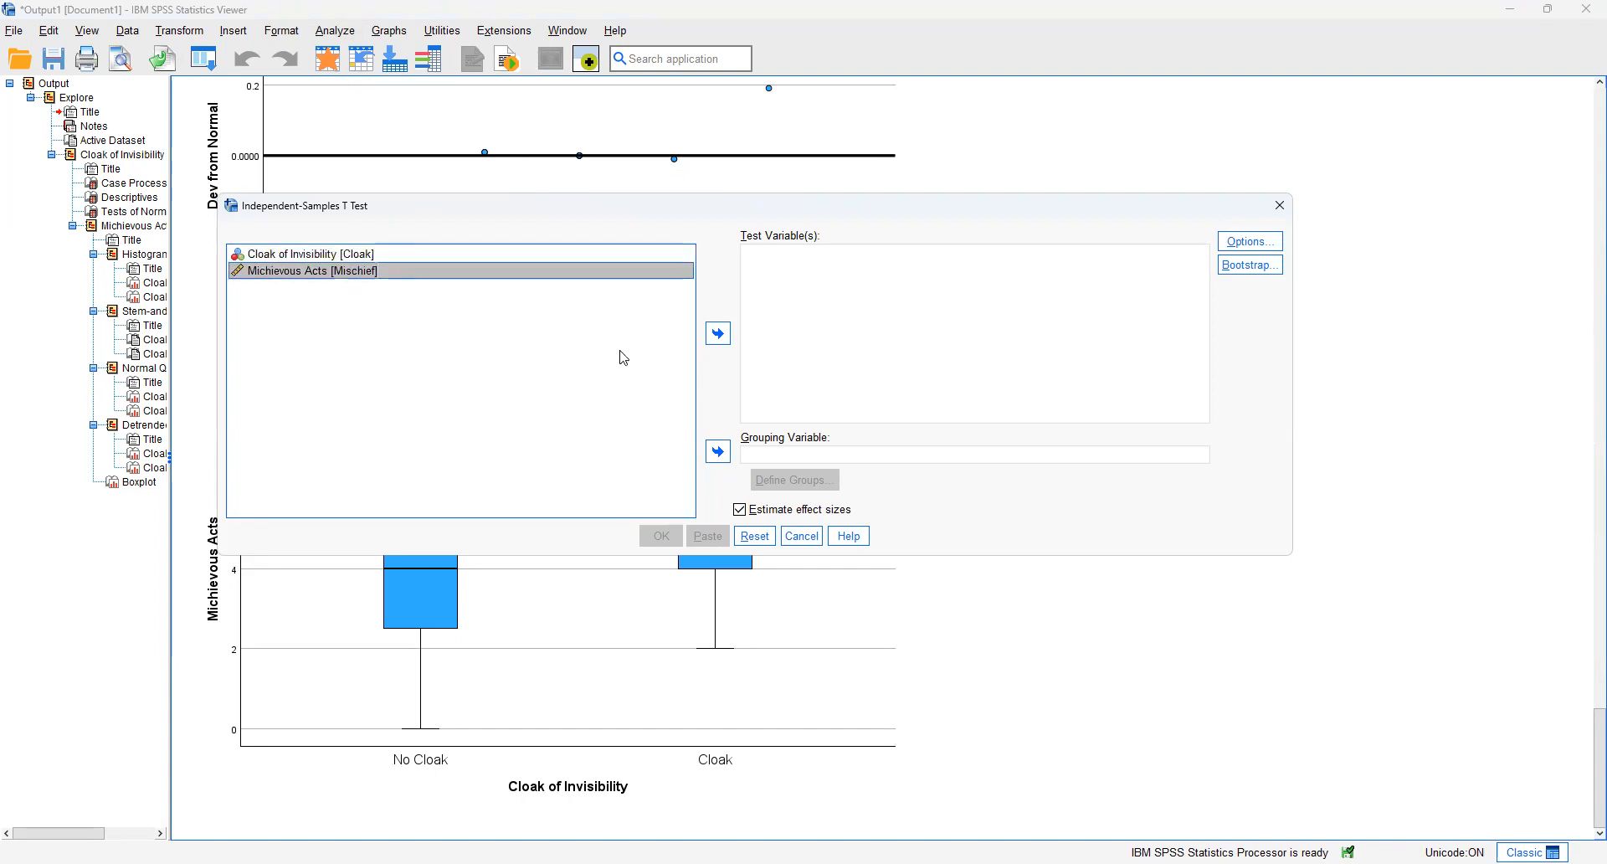
{"action": "left_click", "coordinate": [719, 334]}
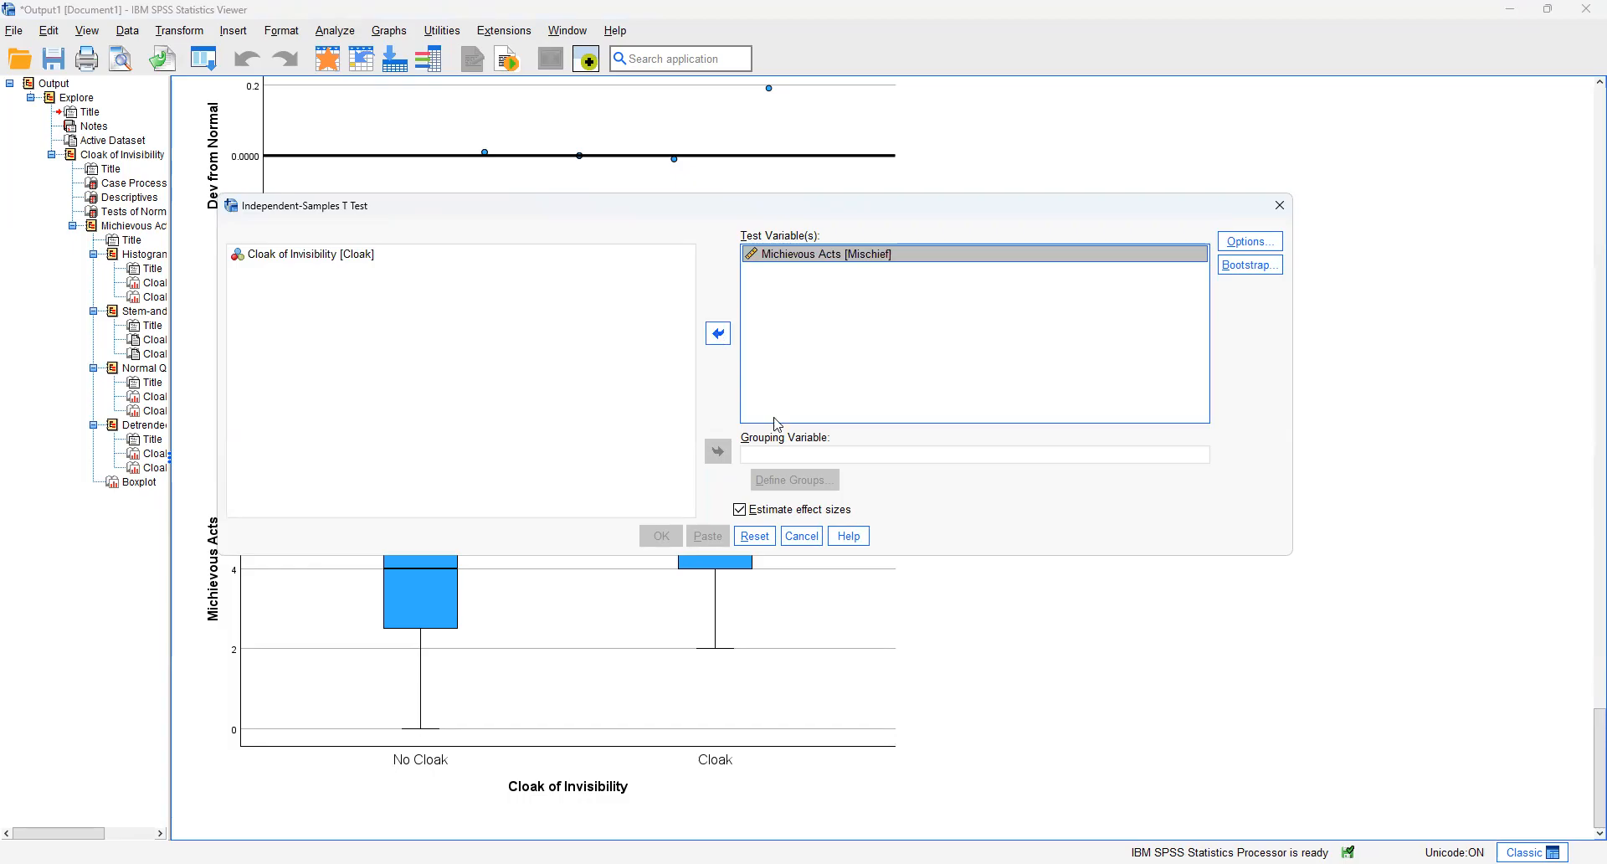
{"action": "left_click", "coordinate": [295, 253]}
{"action": "left_click", "coordinate": [718, 451]}
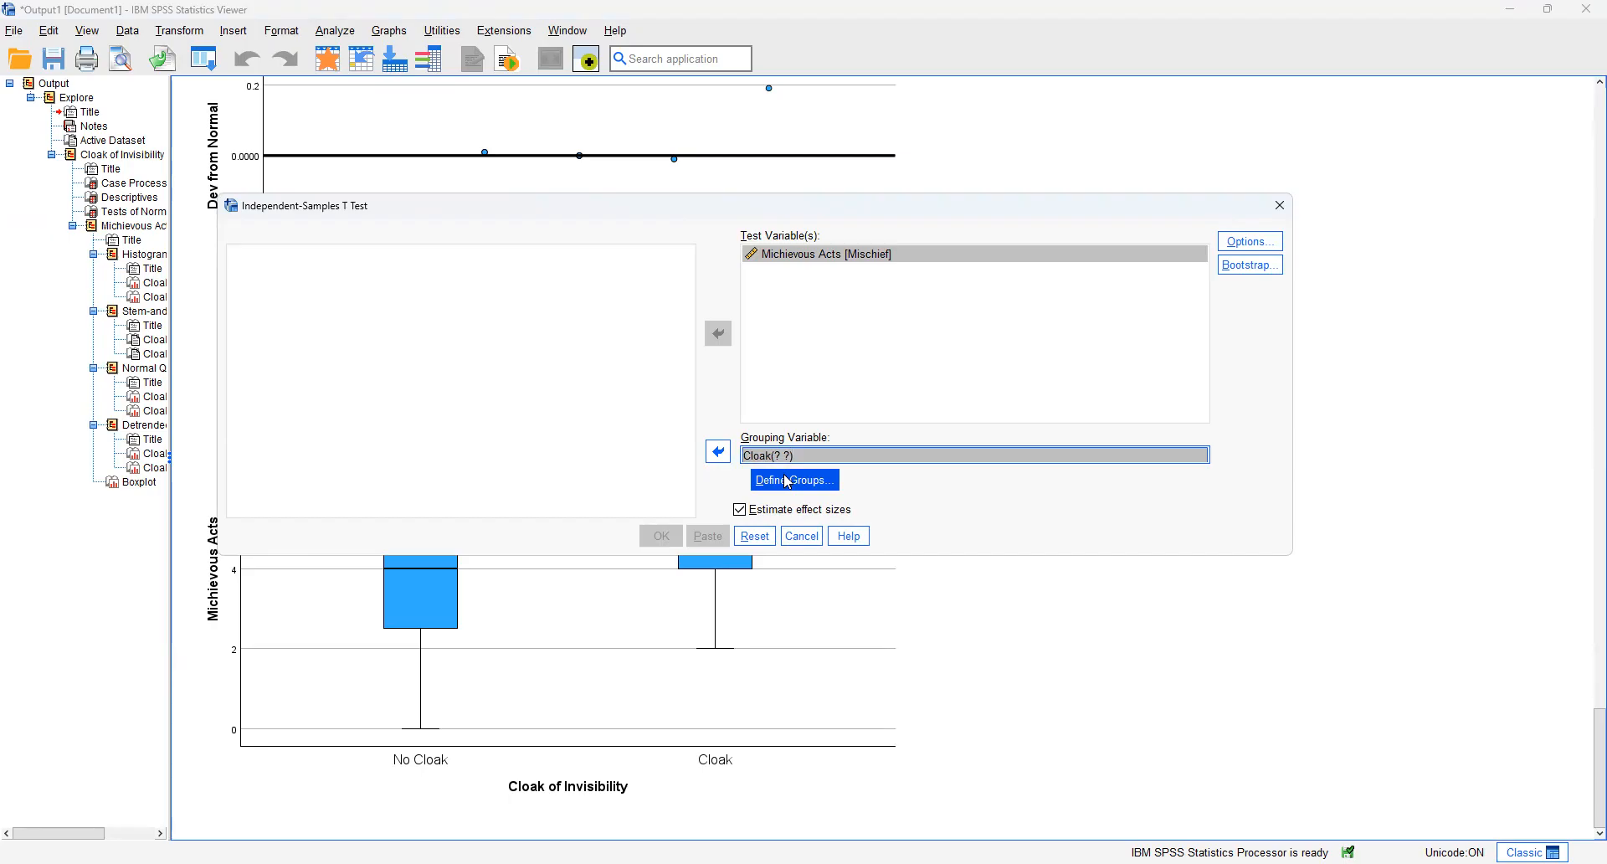
Step: Define the cloak groups with 0 for Group 1 and 1 for Group 2, and run the t-test
{"action": "left_click", "coordinate": [789, 483]}
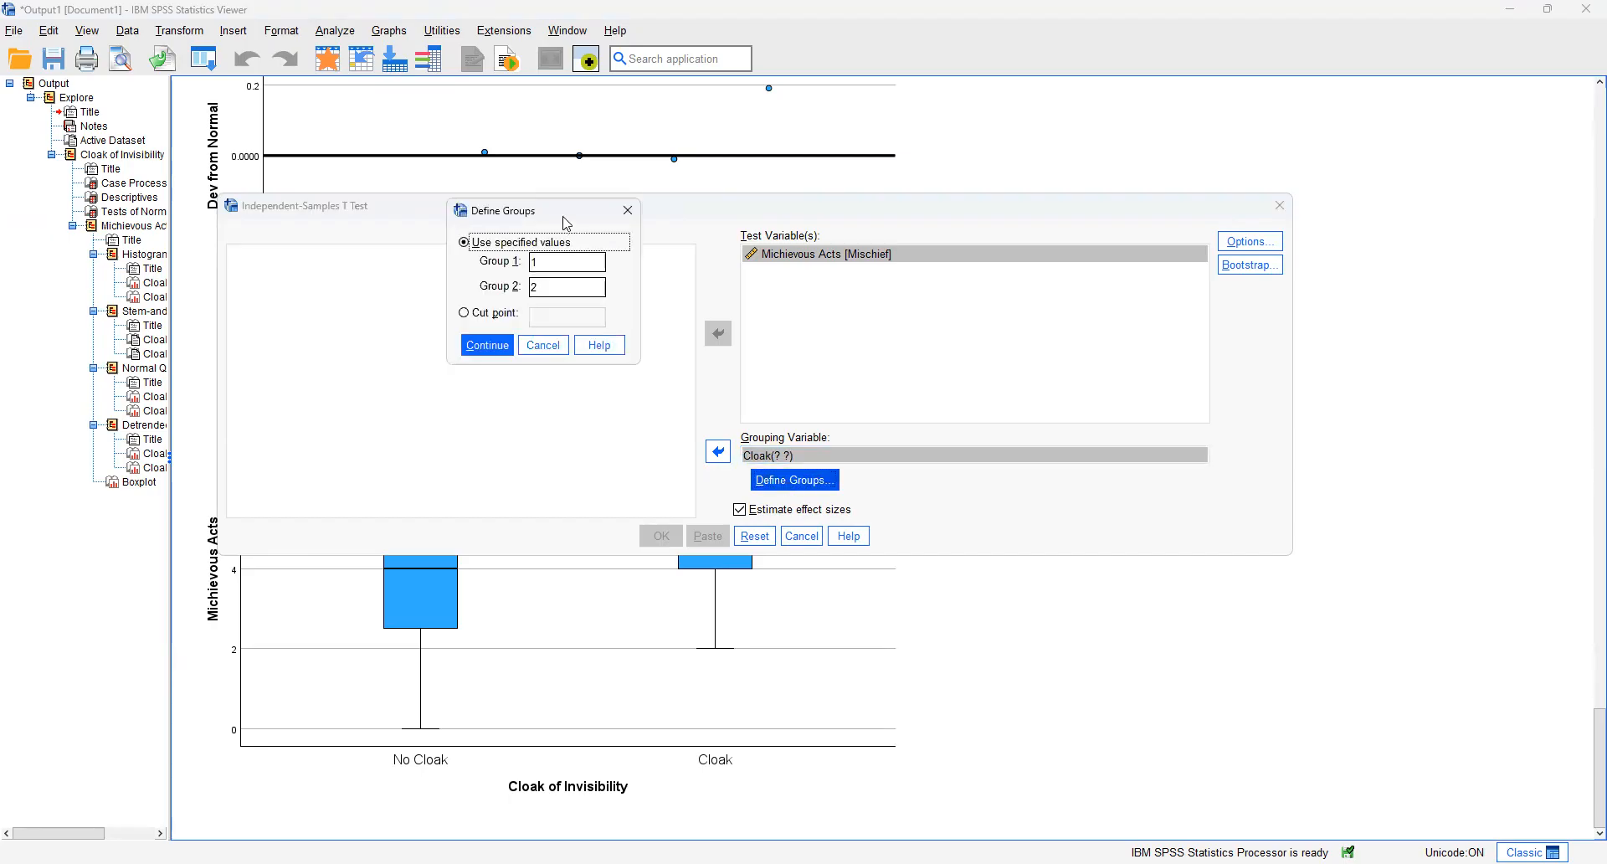
{"action": "left_click_drag", "start_coordinate": [566, 220], "coordinate": [661, 238]}
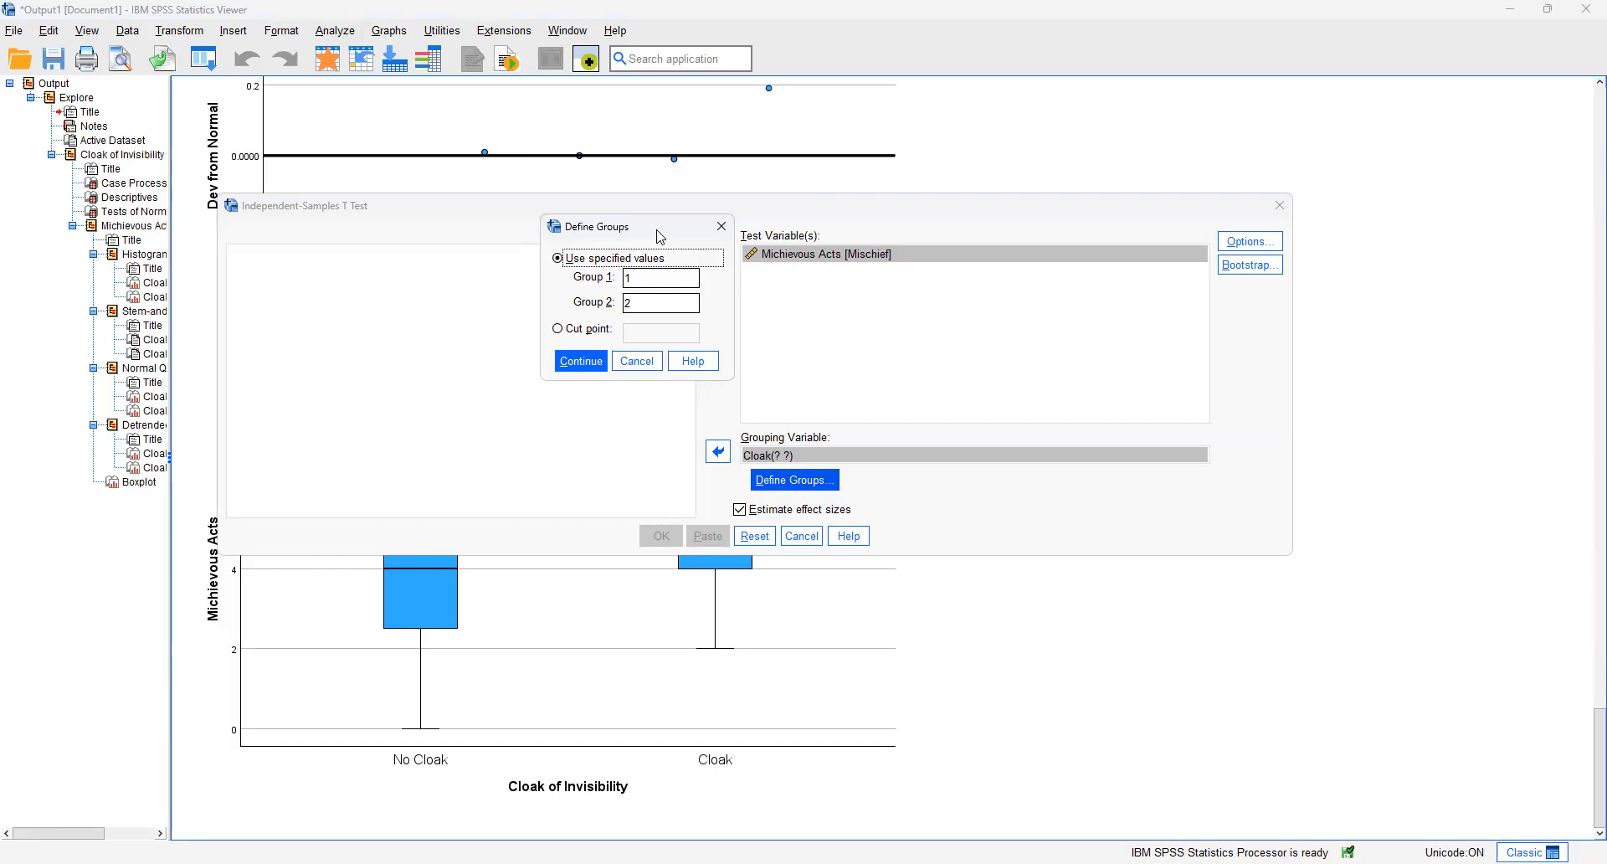
{"action": "left_click", "coordinate": [642, 277]}
{"action": "left_click_drag", "start_coordinate": [642, 277], "coordinate": [559, 302]}
{"action": "type", "text": "0"}
{"action": "type", "text": "1"}
{"action": "left_click", "coordinate": [650, 279]}
{"action": "left_click", "coordinate": [653, 298]}
{"action": "left_click", "coordinate": [592, 365]}
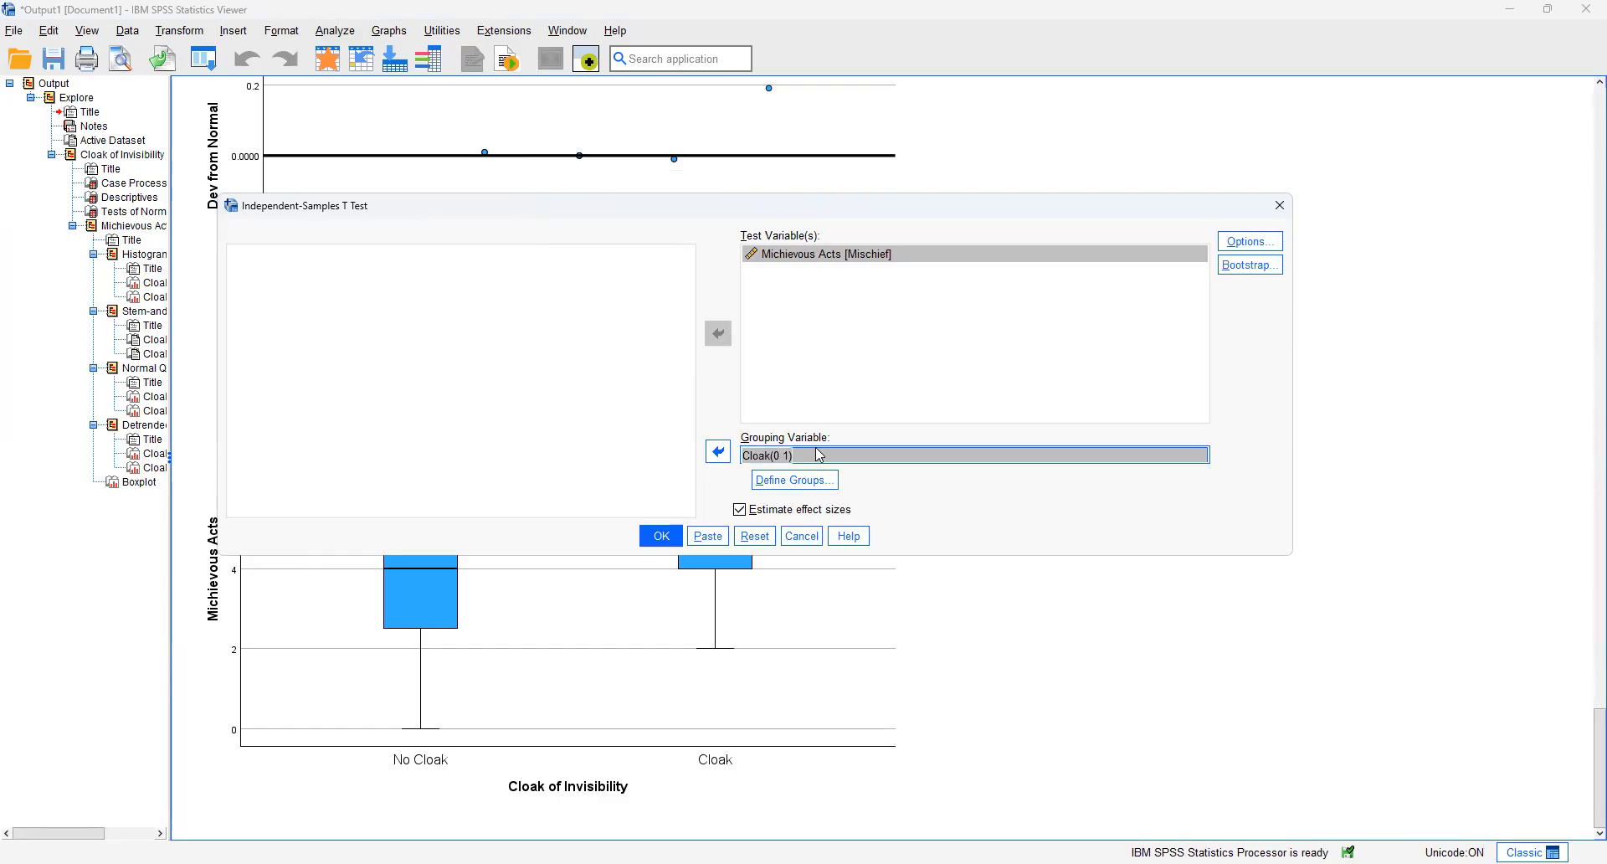
{"action": "left_click", "coordinate": [667, 540]}
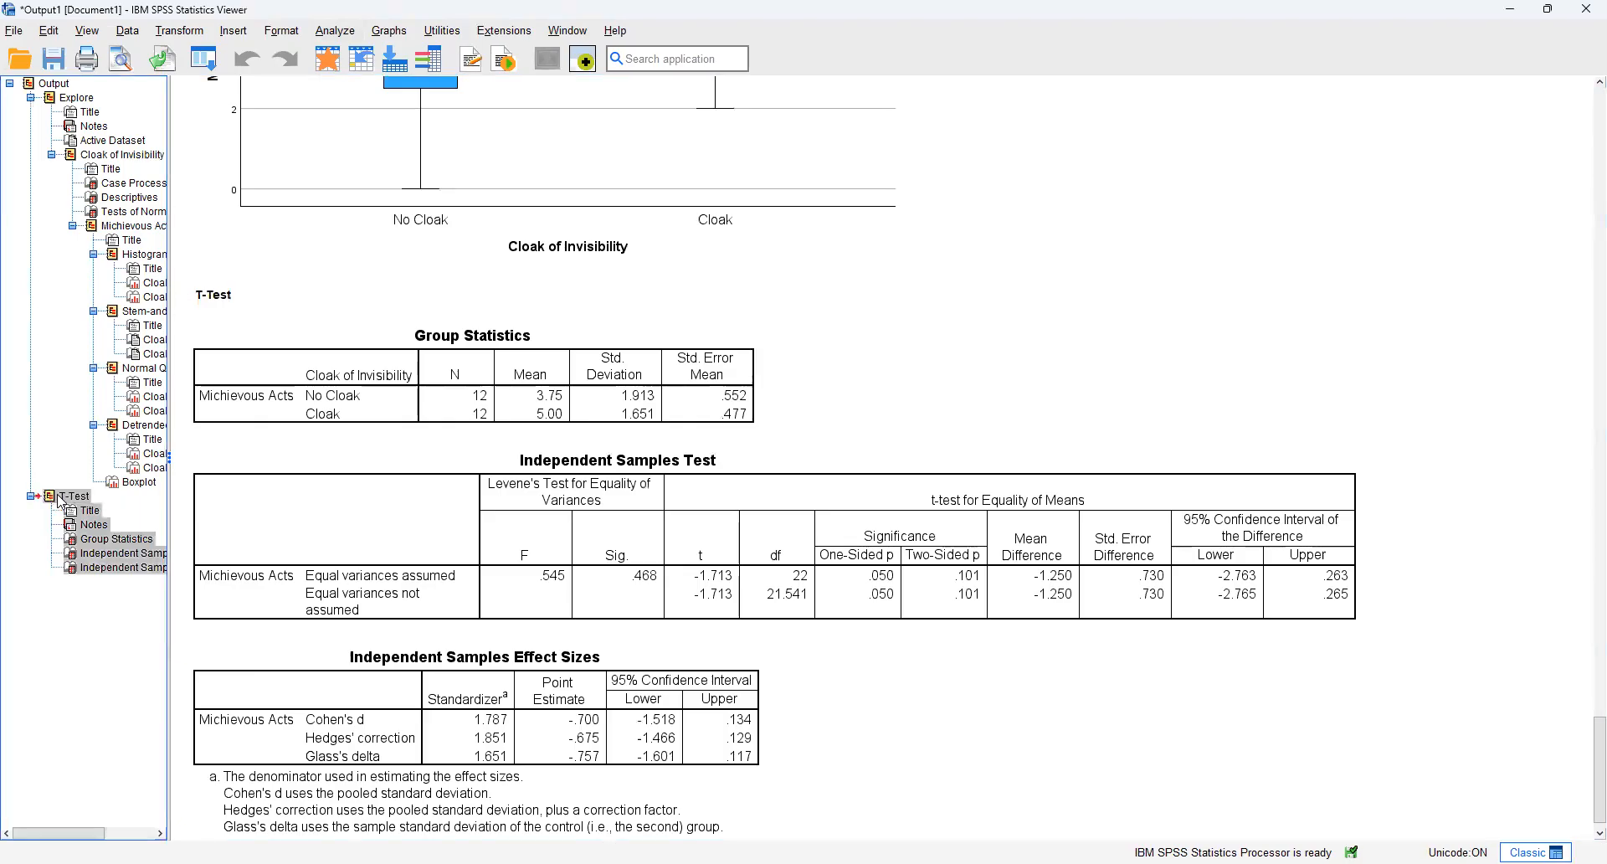
Step: Examine the Group Statistics table for the N, mean and standard deviation of the No Cloak and Cloak groups
{"action": "left_click", "coordinate": [924, 366]}
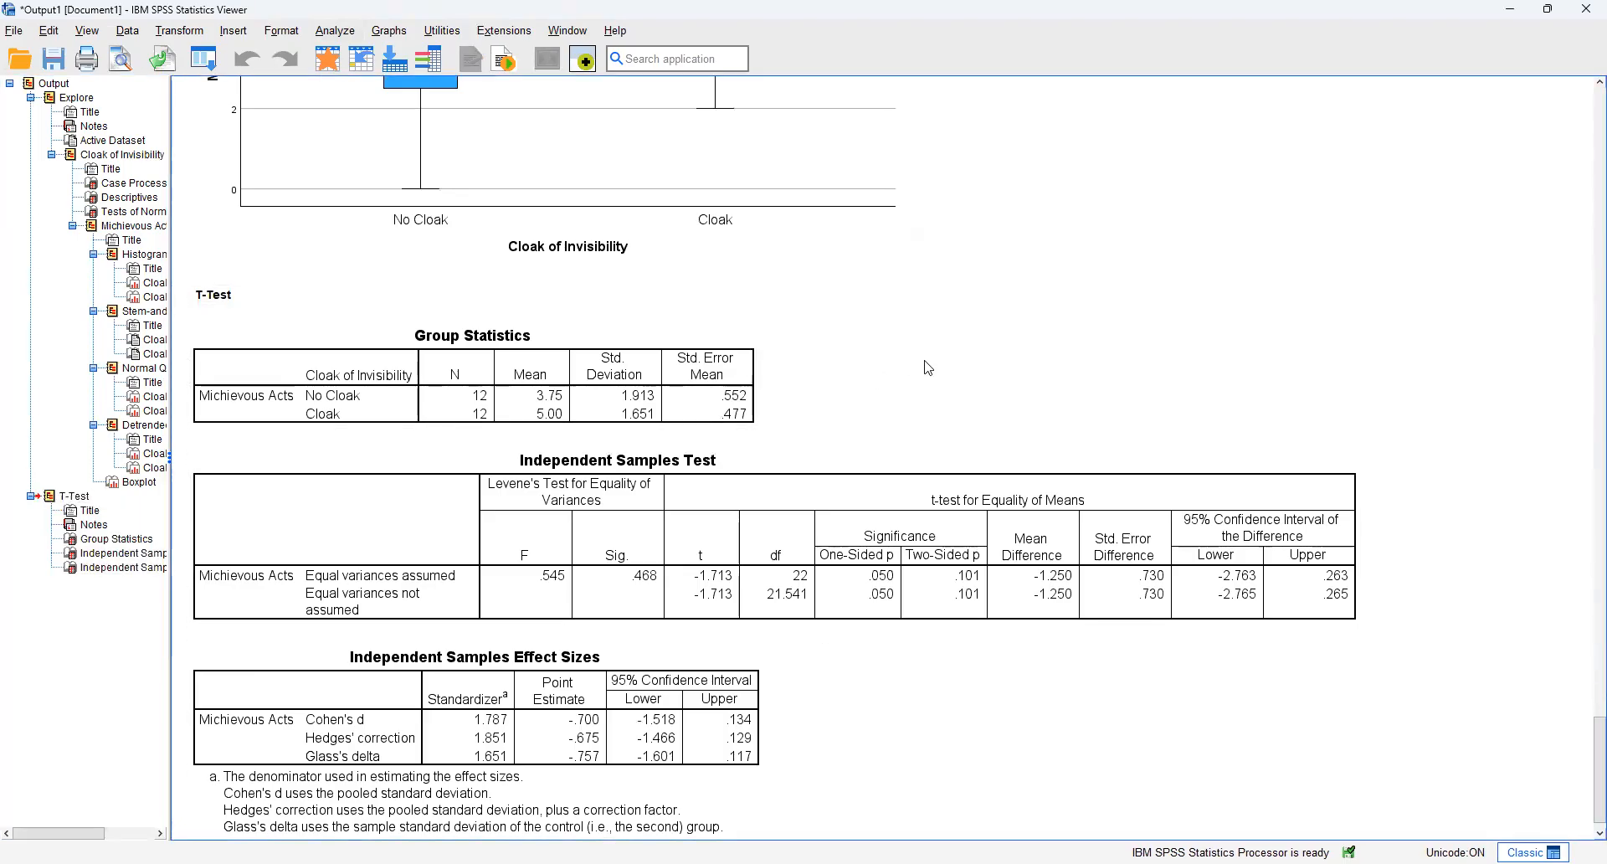
{"action": "scroll", "coordinate": [926, 367], "scroll_direction": "down", "scroll_amount": 1}
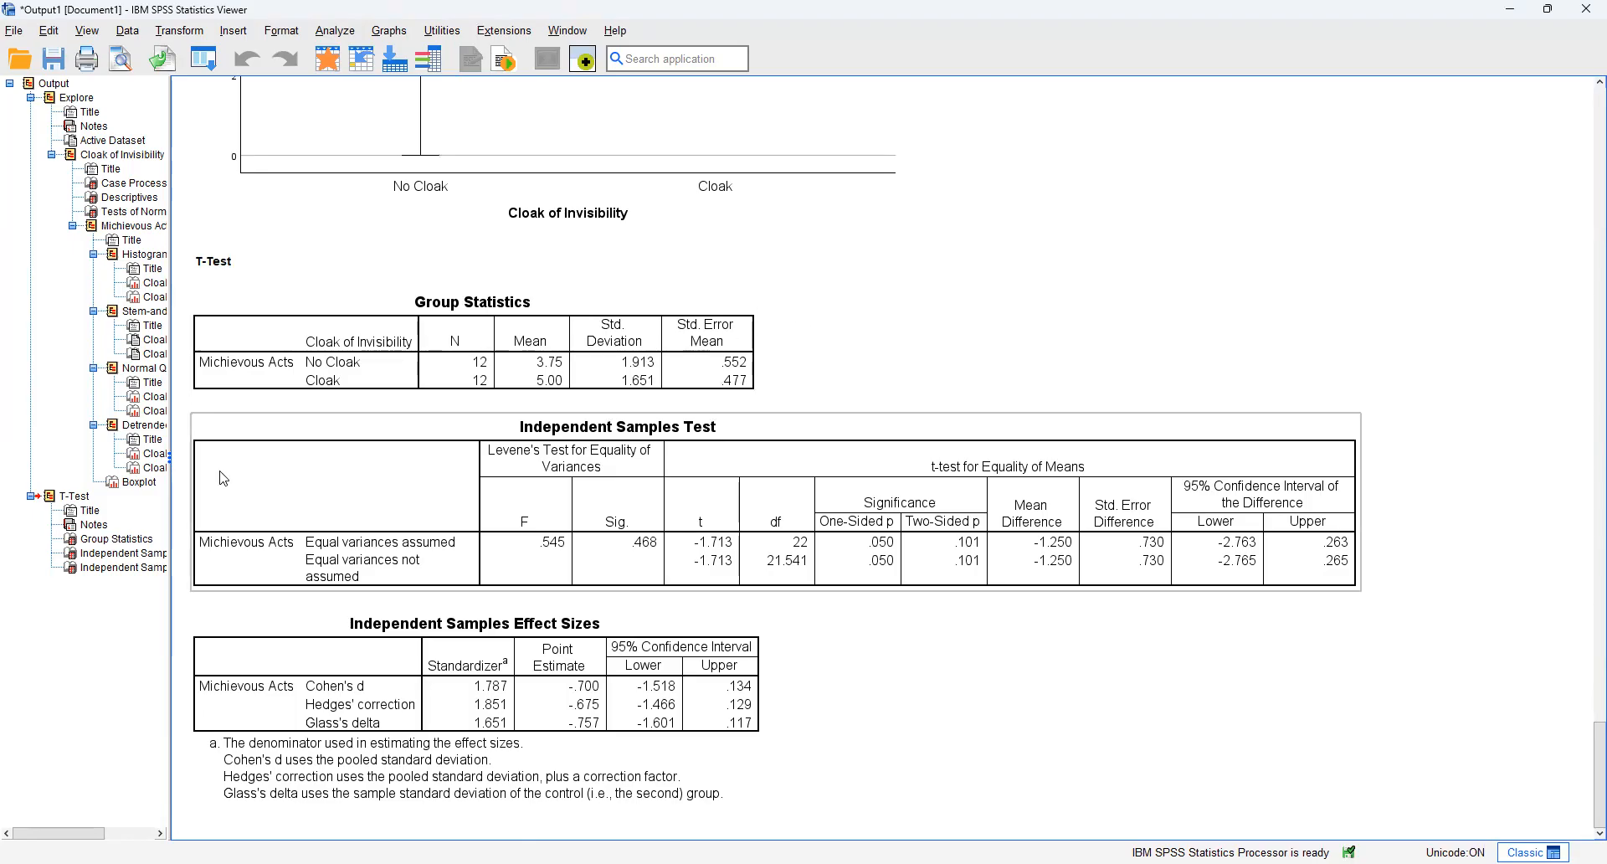
{"action": "left_click", "coordinate": [485, 378]}
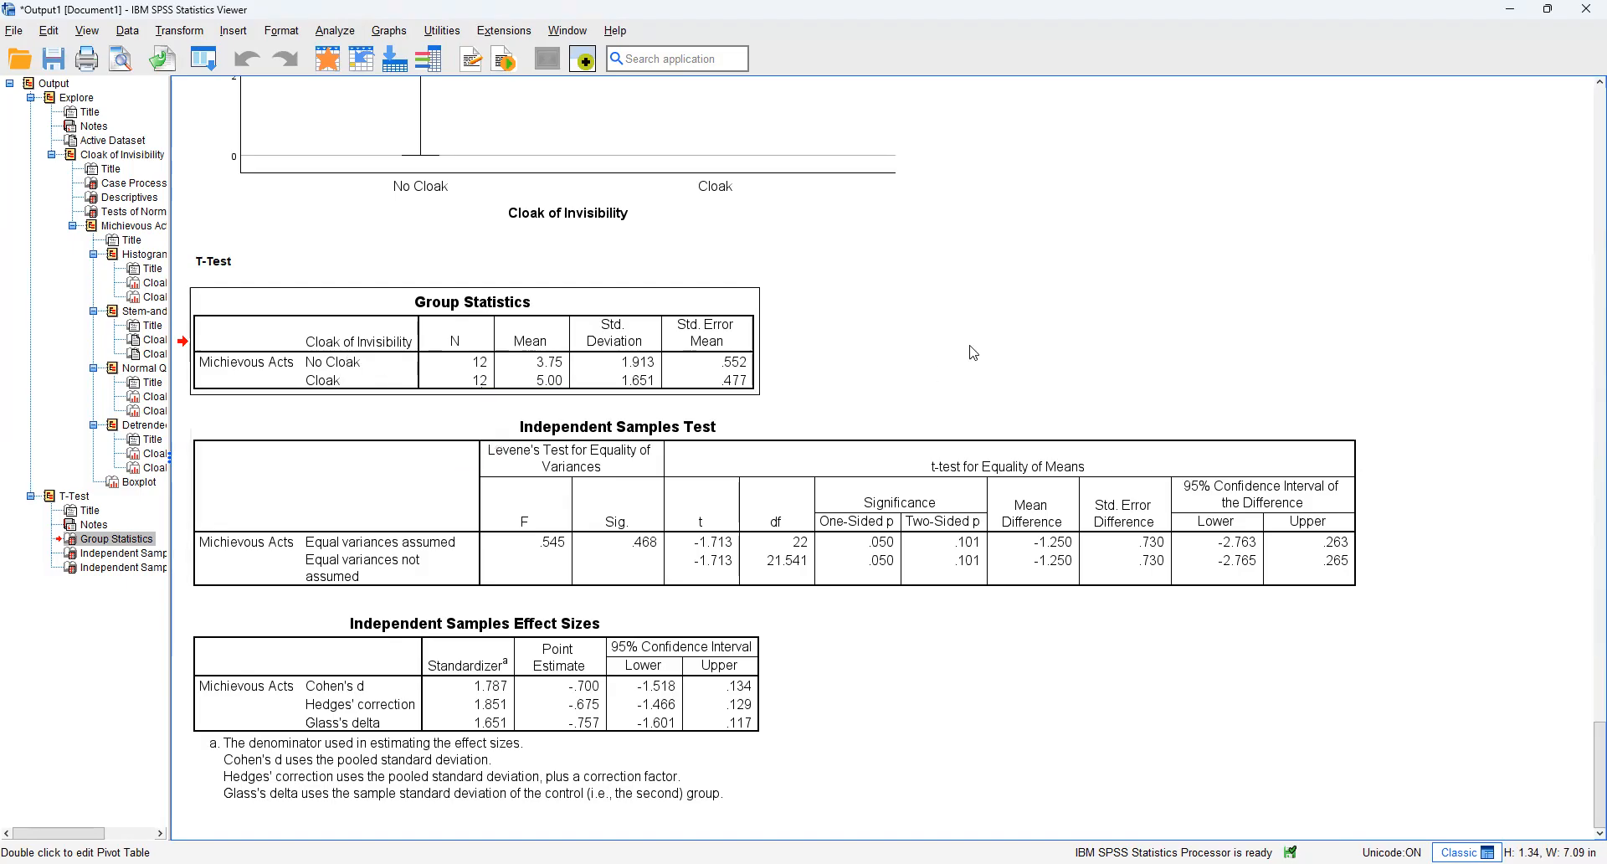
{"action": "left_click", "coordinate": [563, 366]}
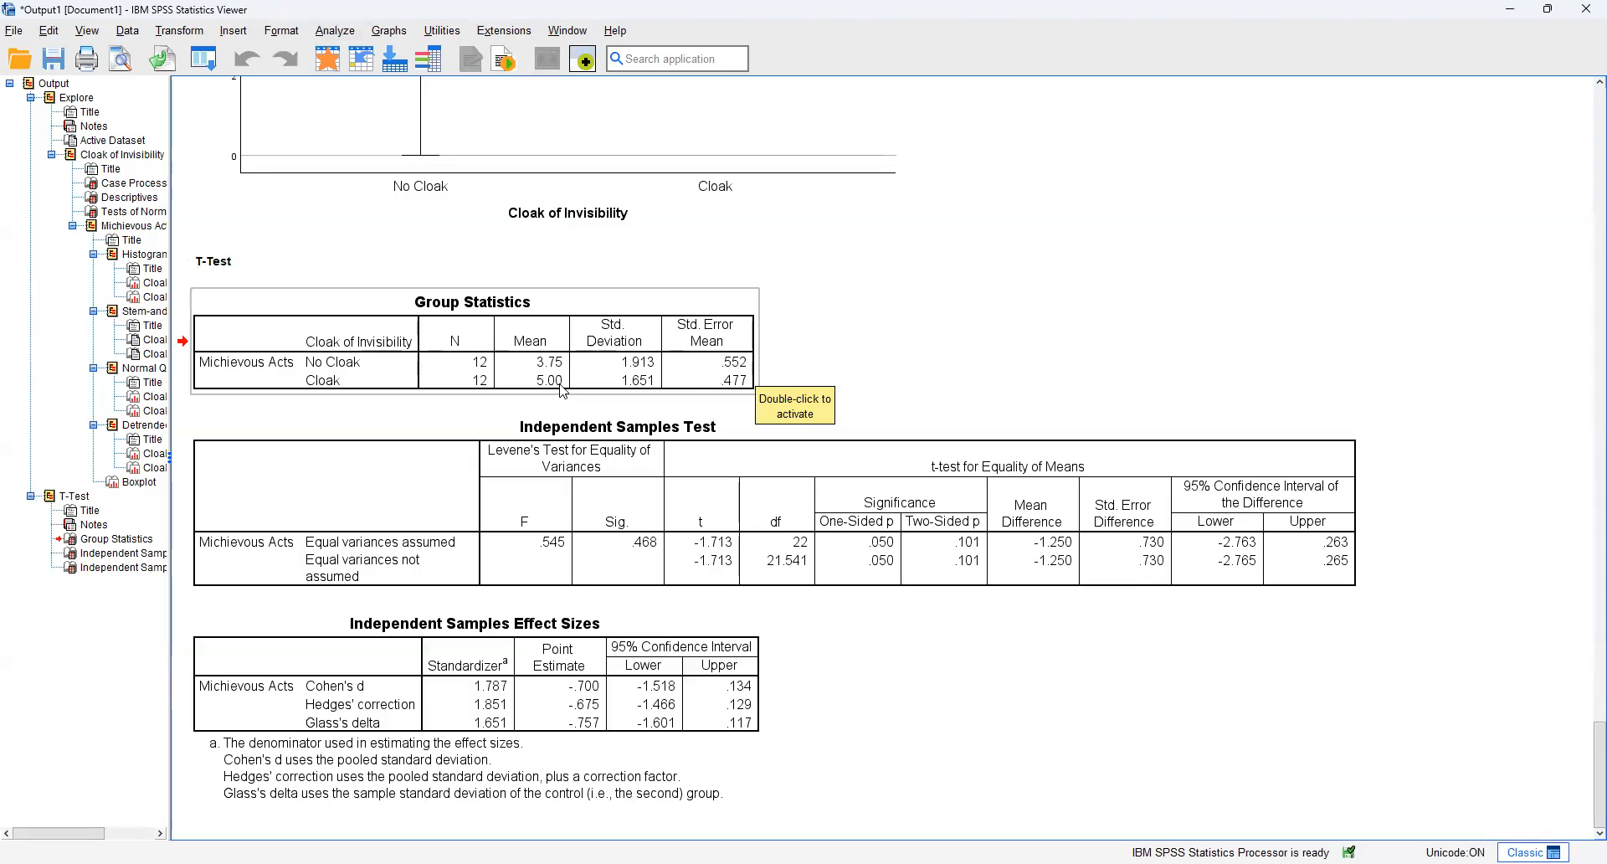
{"action": "left_click", "coordinate": [921, 320]}
{"action": "left_click", "coordinate": [605, 355]}
{"action": "left_click", "coordinate": [807, 365]}
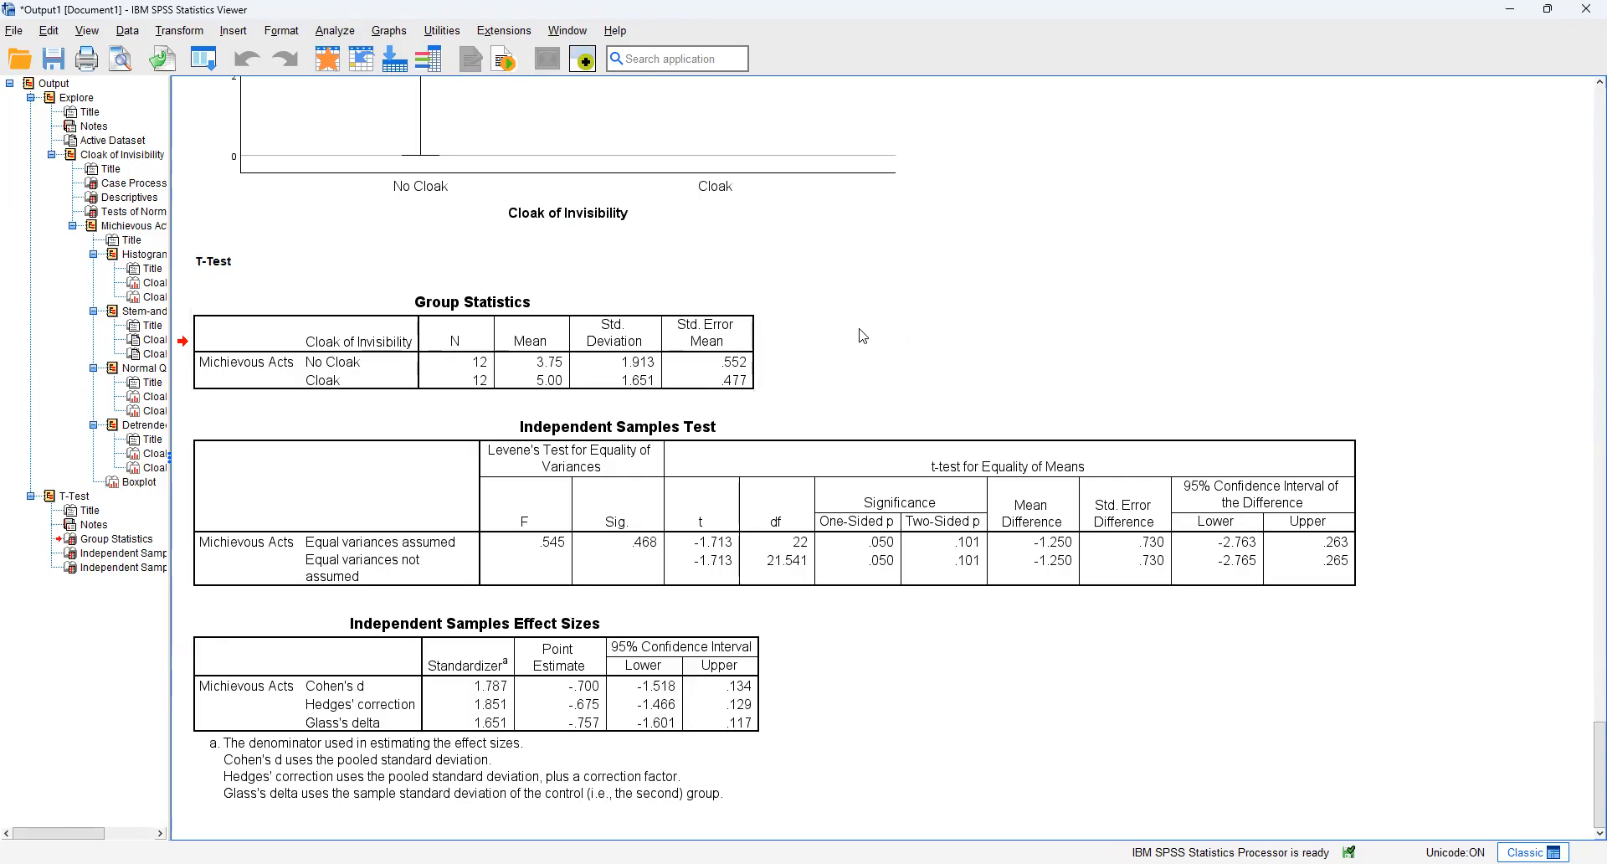
Step: Examine Levene's test, t, df, significance and standard error in the Independent Samples Test table, along with the effect size estimates
{"action": "left_click", "coordinate": [857, 443]}
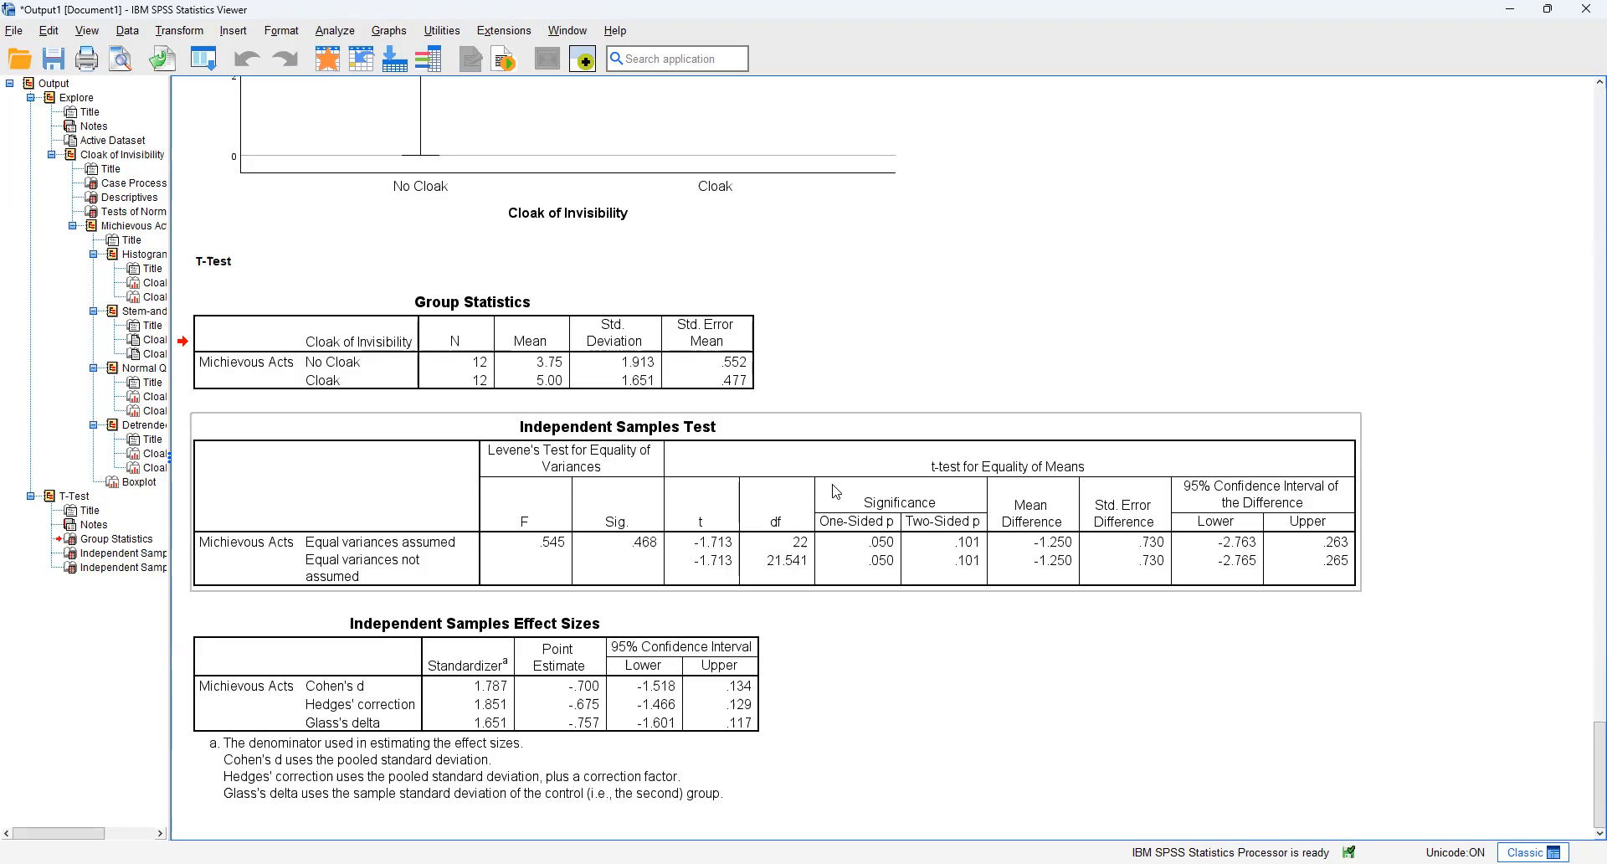
{"action": "left_click", "coordinate": [594, 520]}
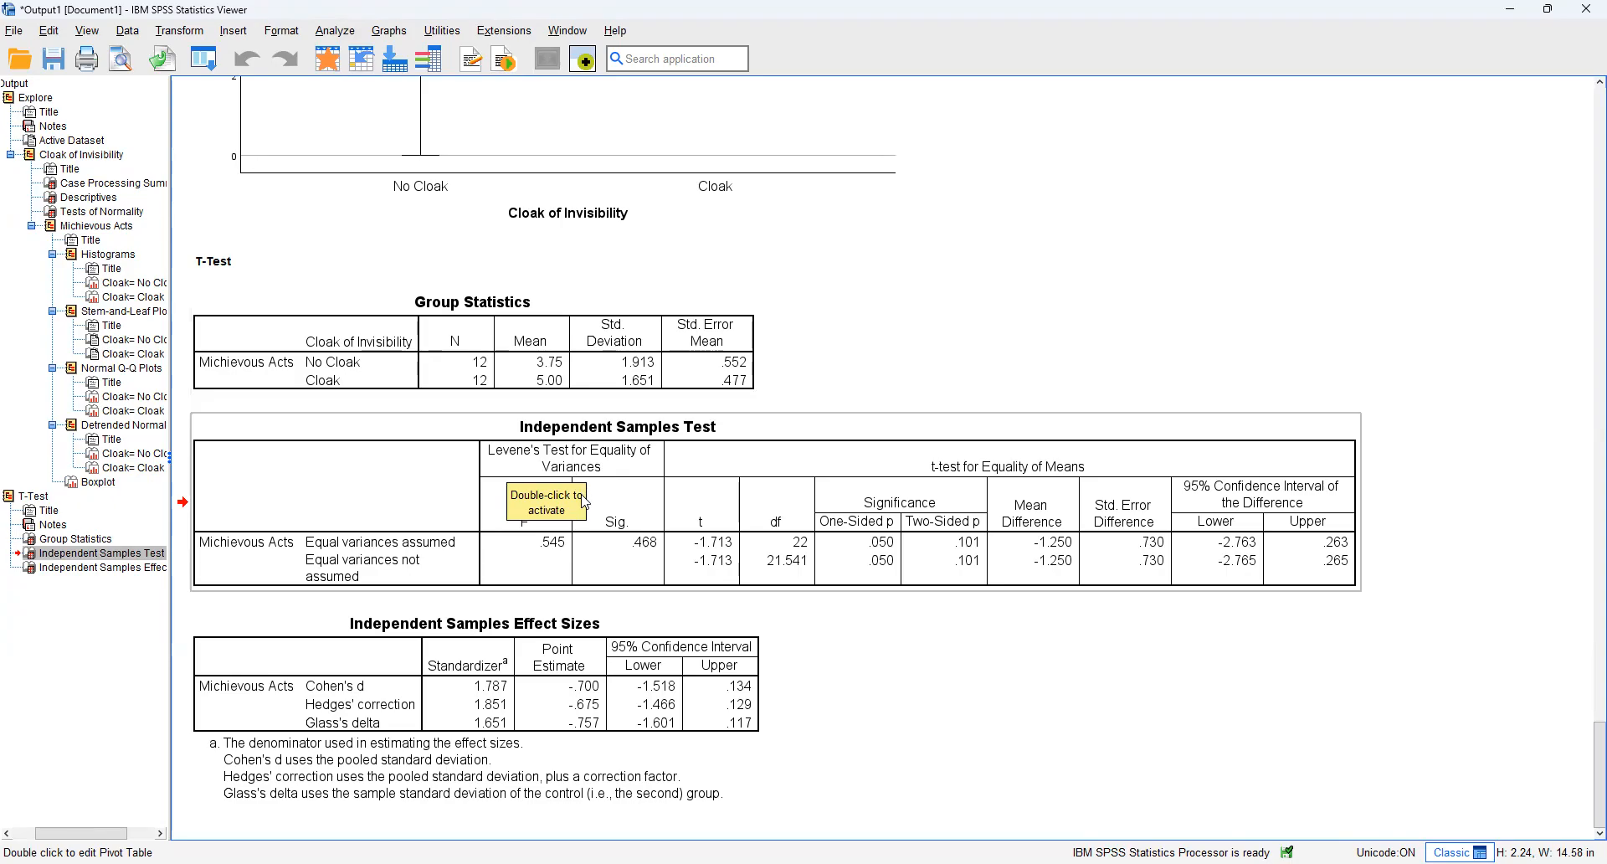
{"action": "left_click", "coordinate": [825, 385]}
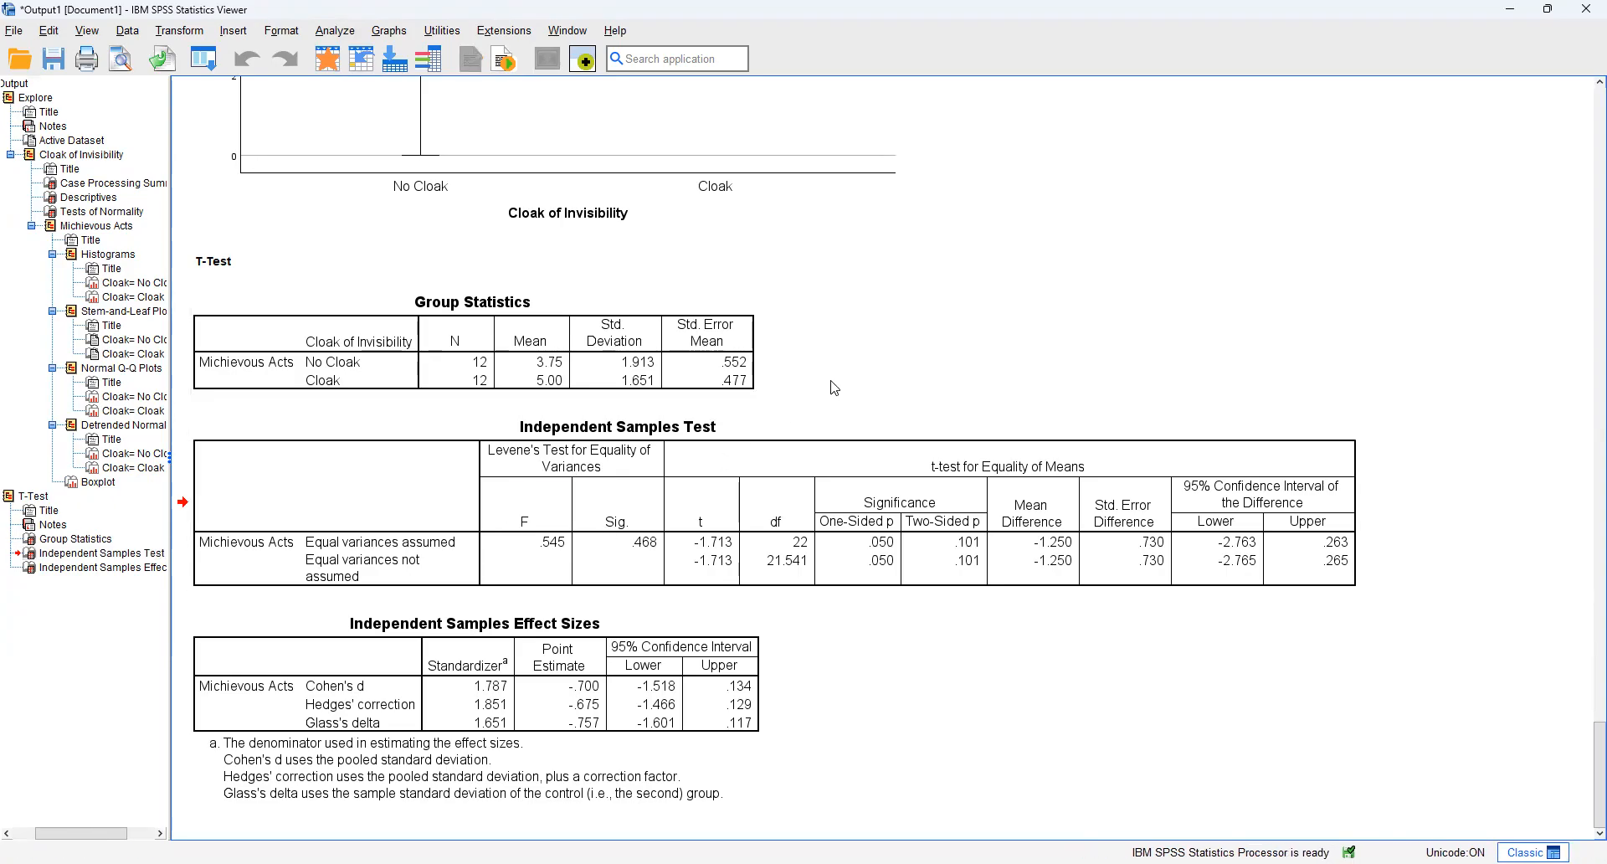
{"action": "left_click", "coordinate": [765, 427]}
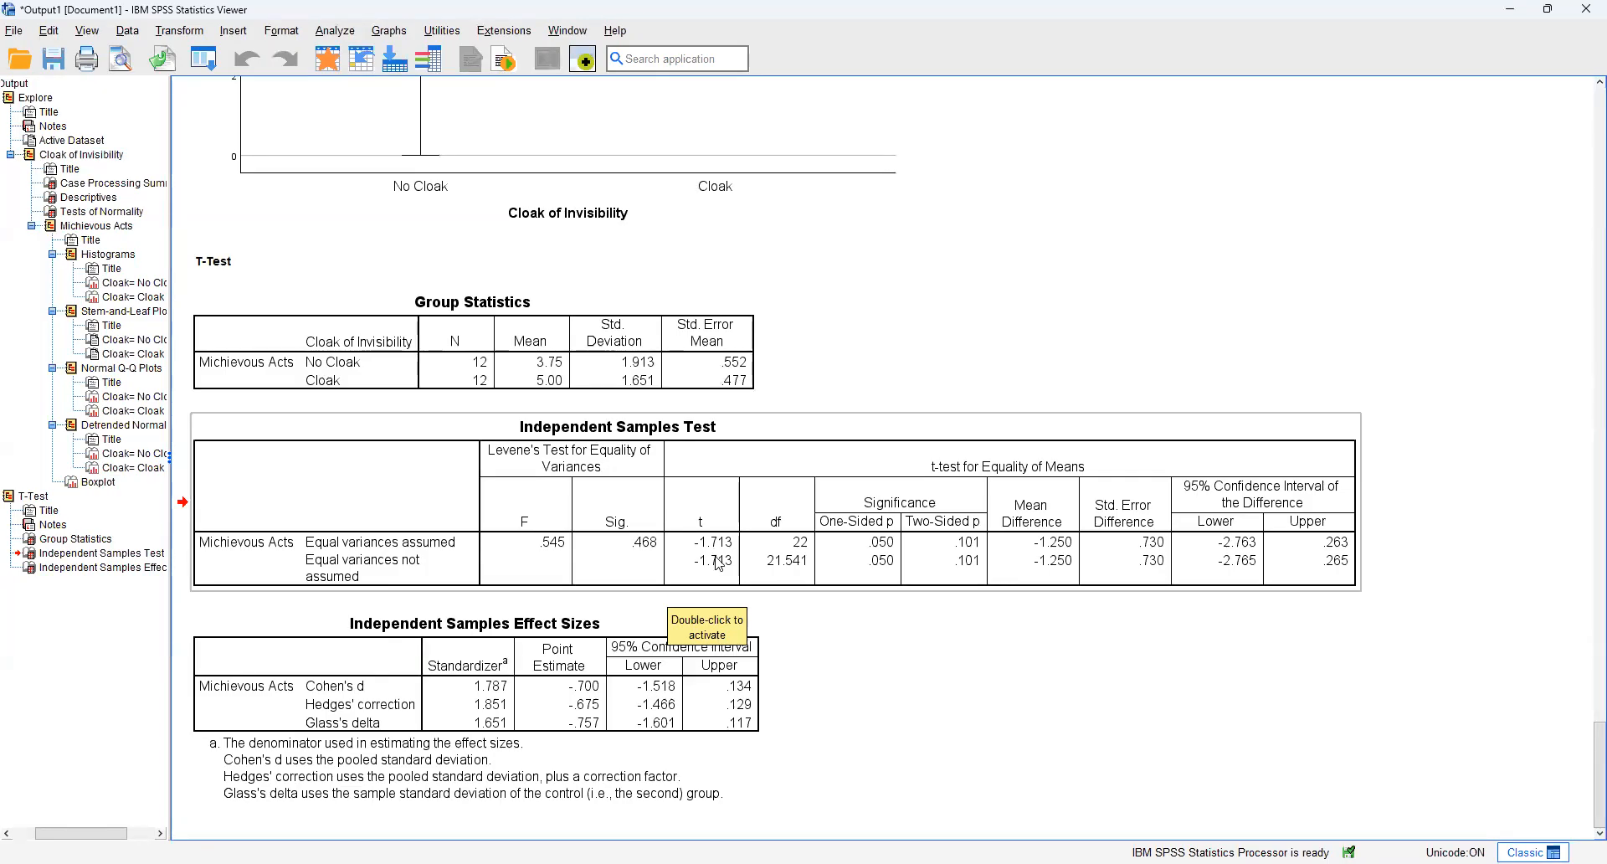
{"action": "left_click", "coordinate": [702, 608]}
{"action": "left_click", "coordinate": [703, 579]}
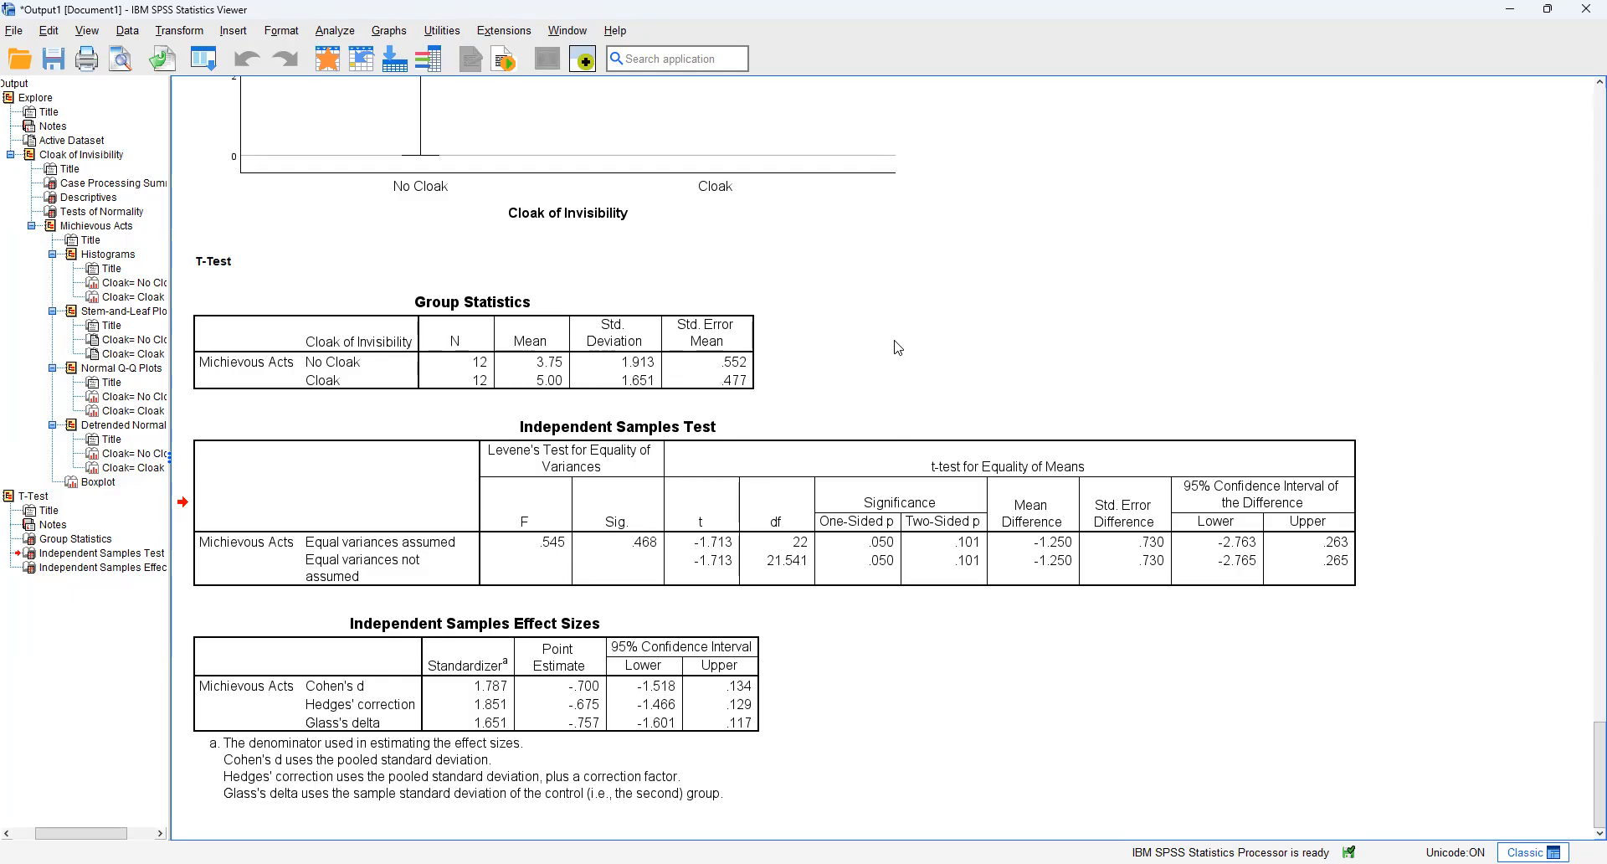
{"action": "left_click", "coordinate": [936, 451]}
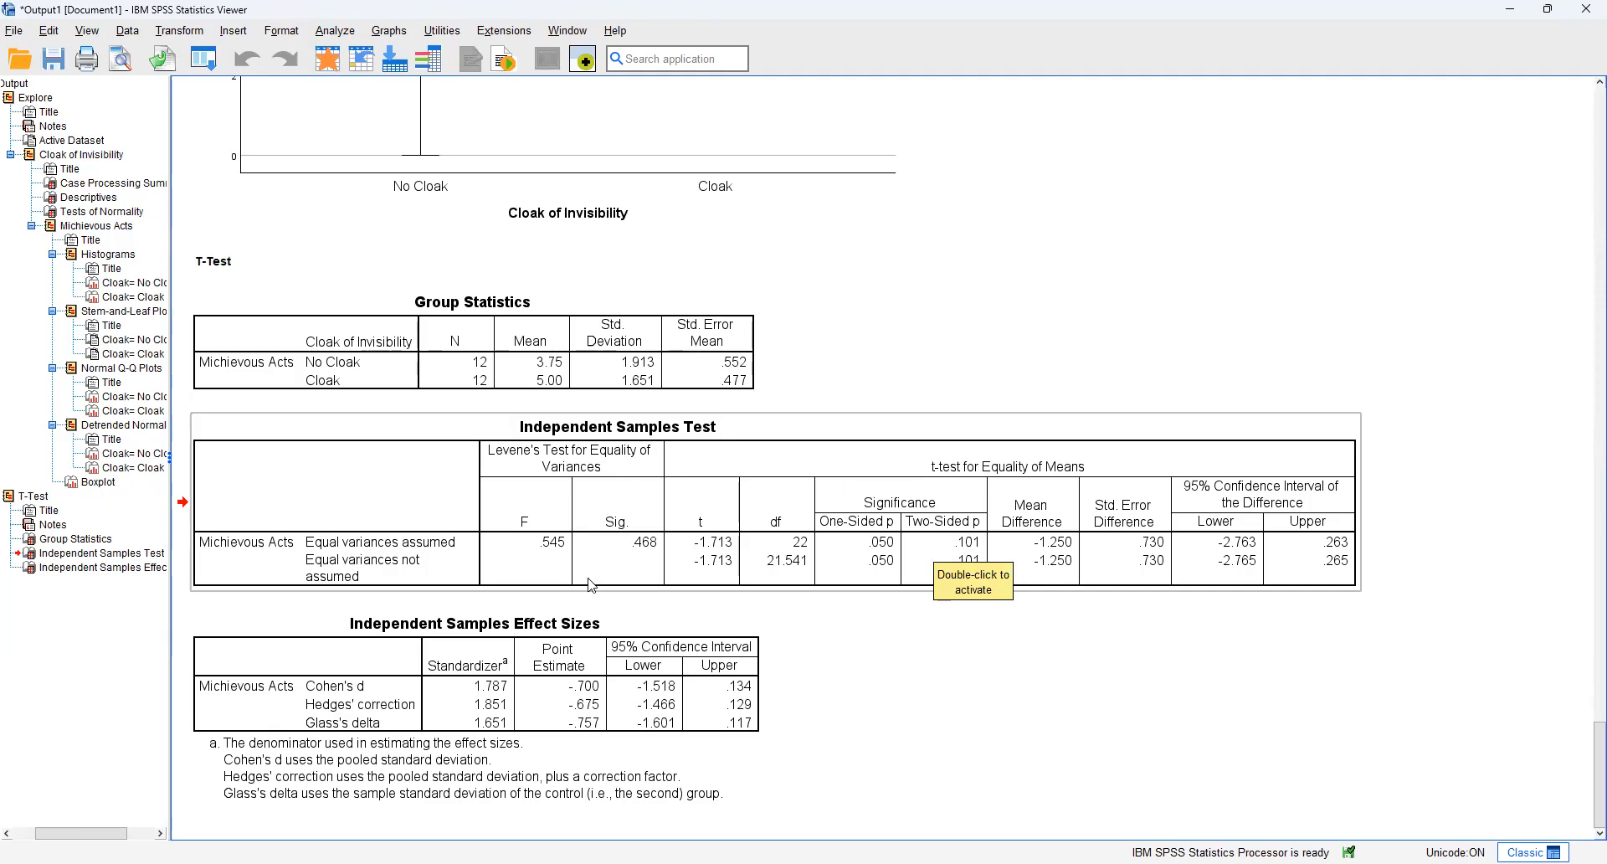
{"action": "left_click", "coordinate": [556, 676]}
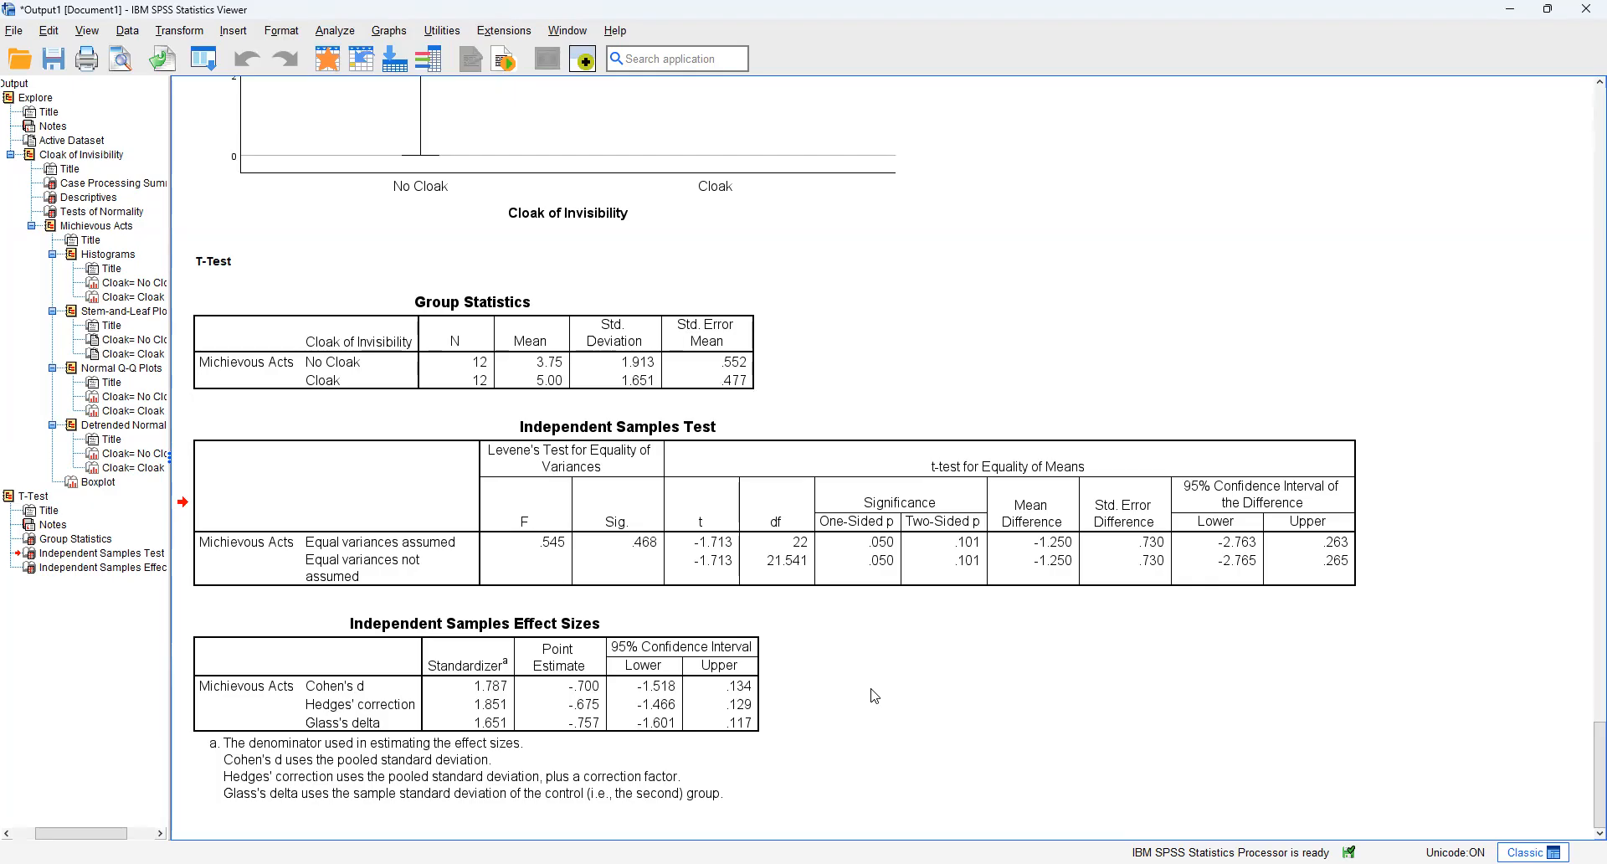
{"action": "left_click", "coordinate": [760, 618]}
{"action": "left_click", "coordinate": [782, 576]}
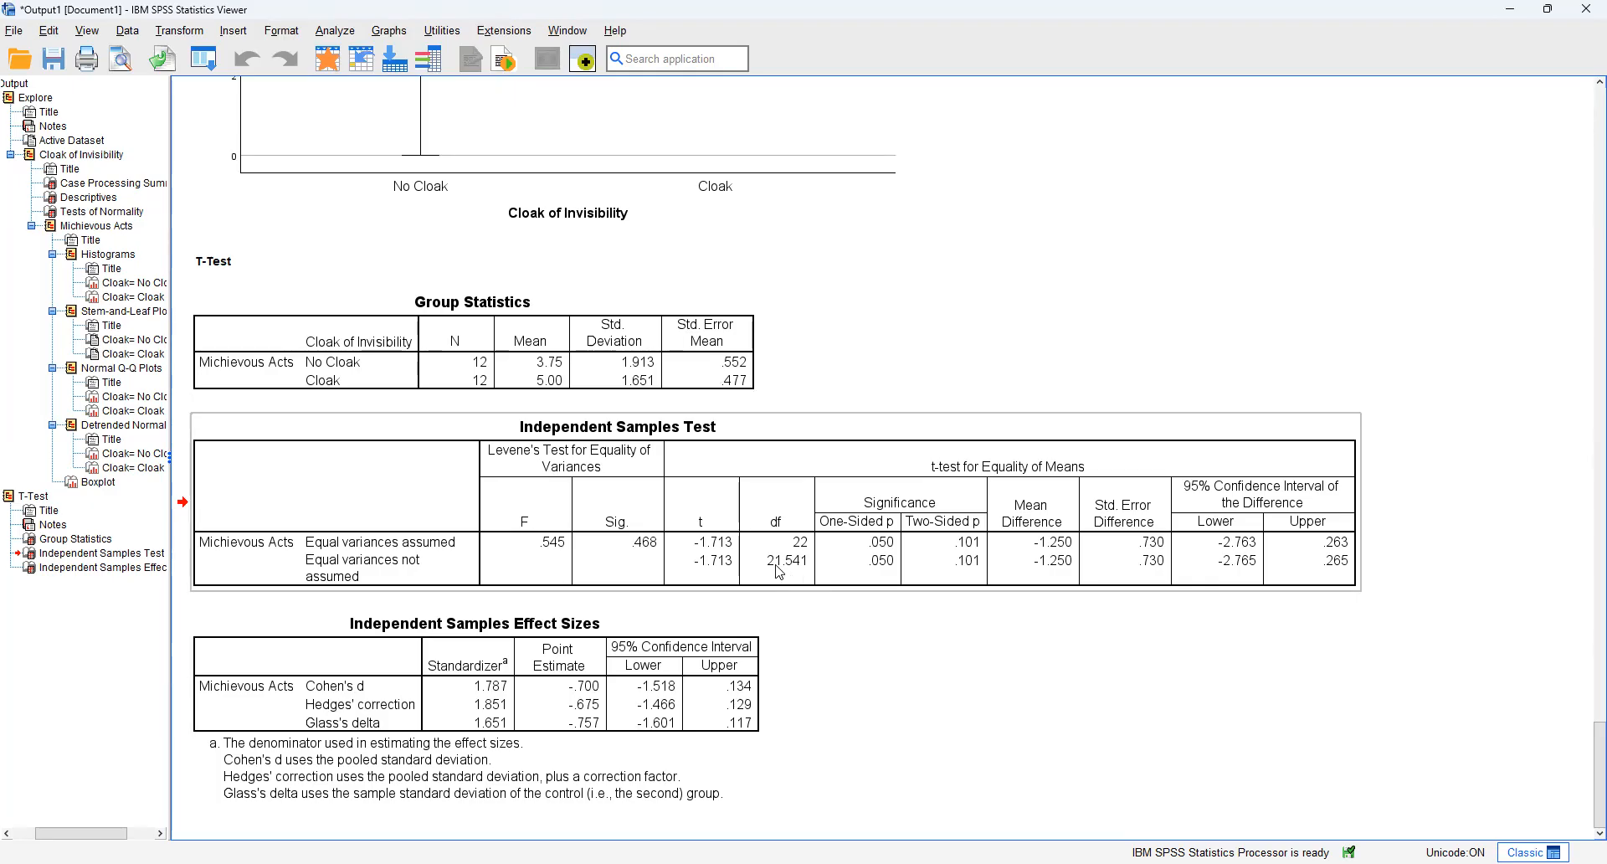
{"action": "left_click", "coordinate": [1157, 573]}
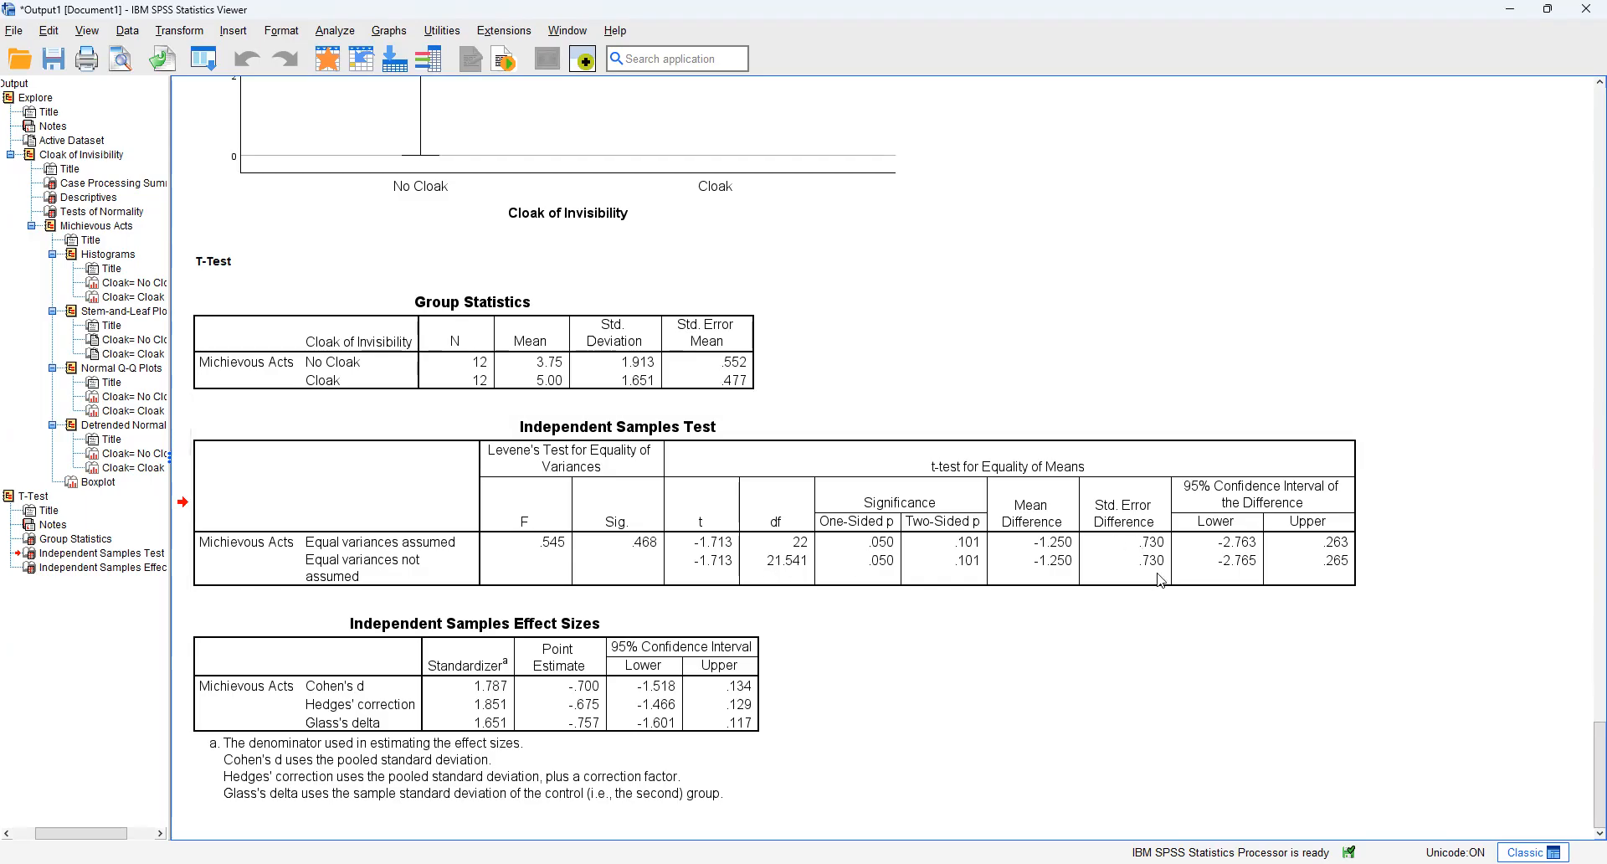